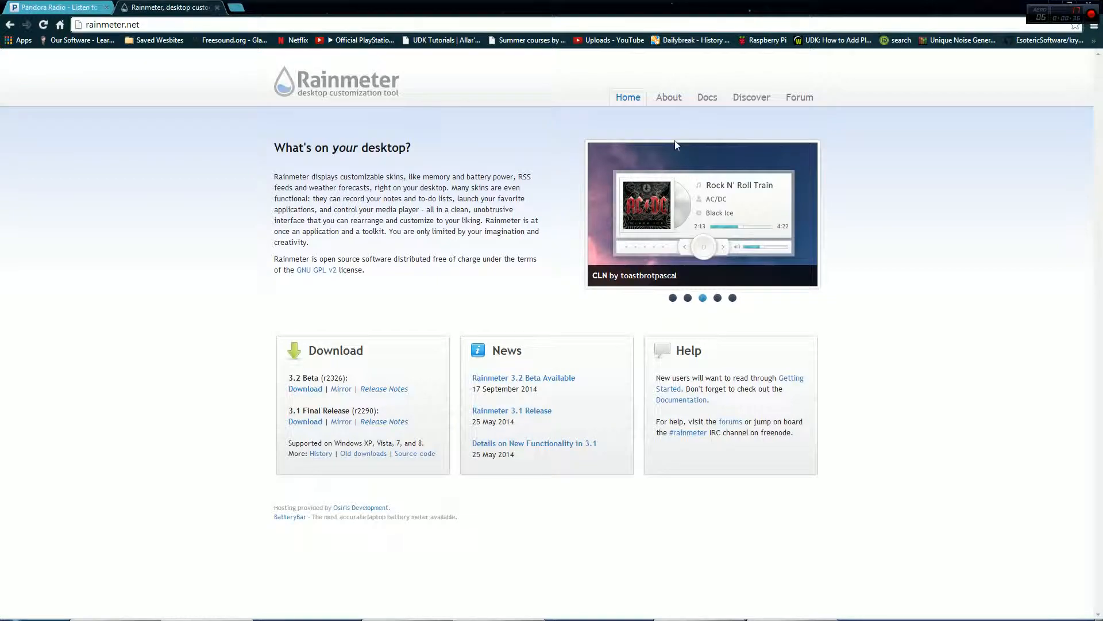
Step: View the customized desktop behind the browser and return to the rainmeter.net home page
{"action": "left_click", "coordinate": [1054, 4]}
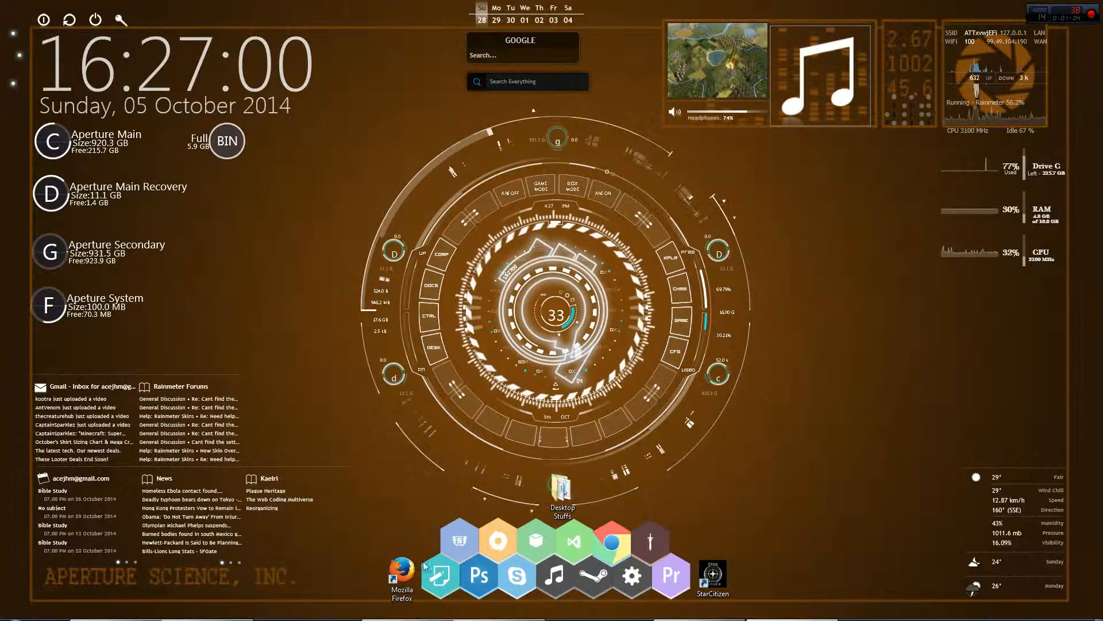
{"action": "left_click", "coordinate": [224, 616]}
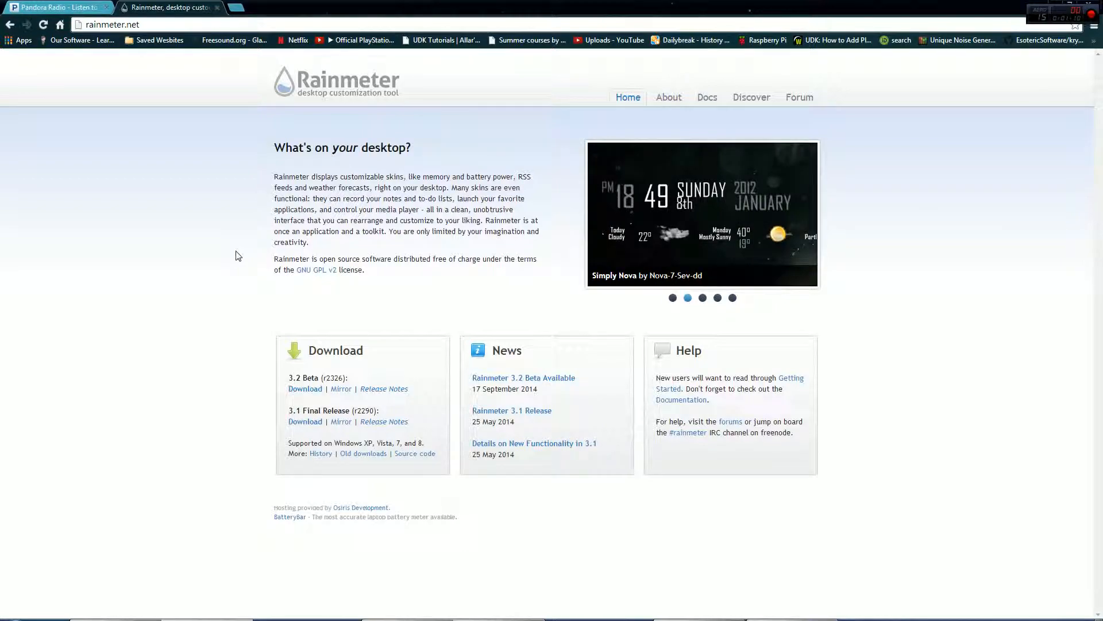
{"action": "key", "text": "alt+Left"}
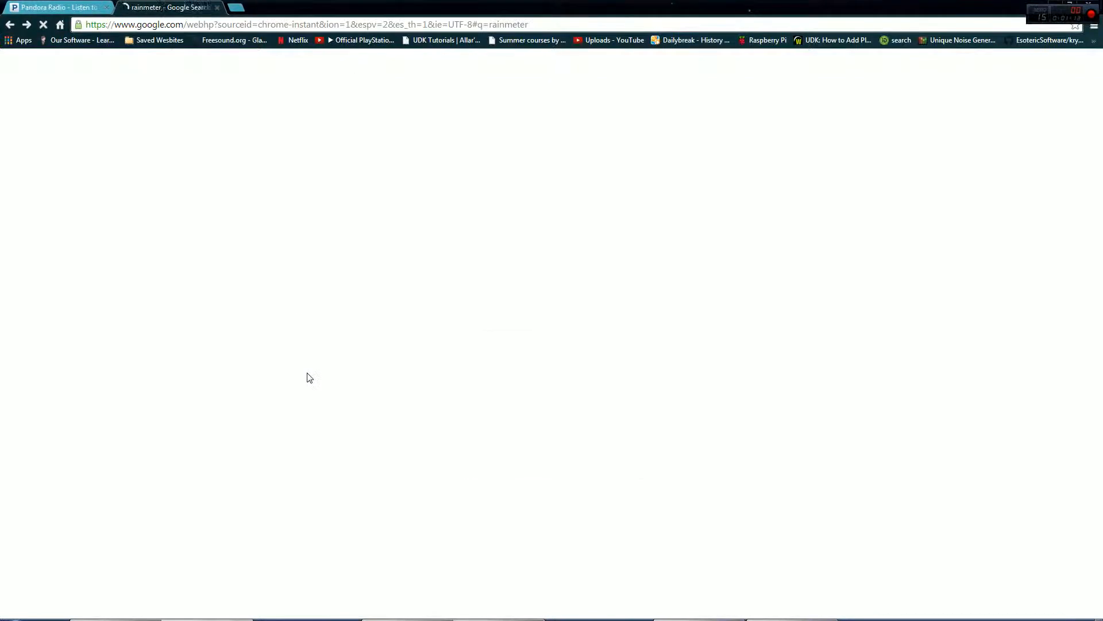
{"action": "left_click", "coordinate": [27, 25]}
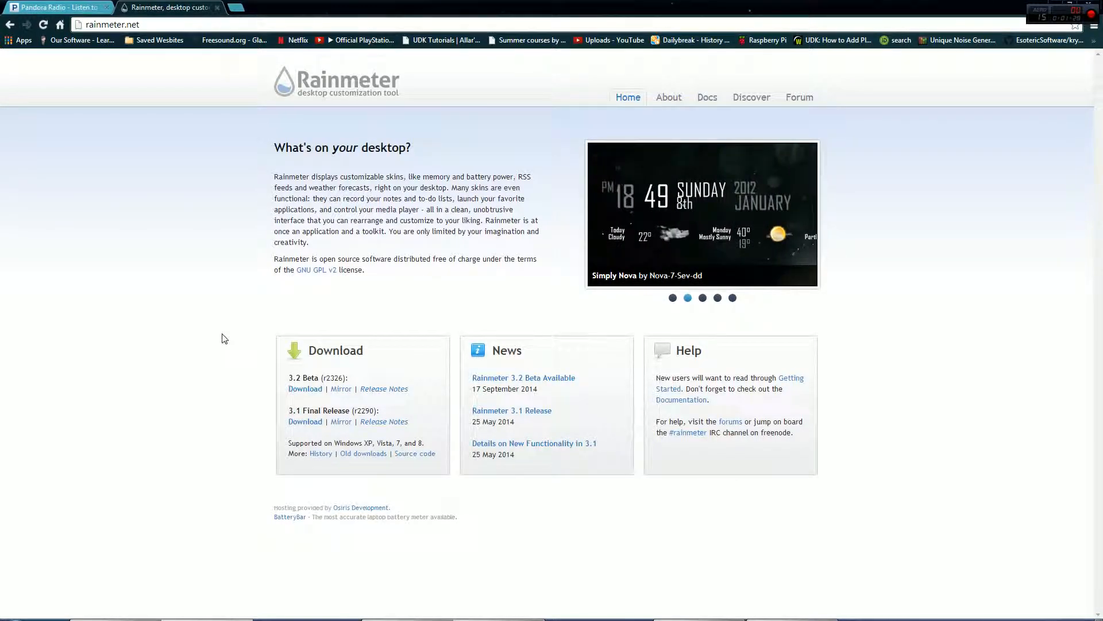
Step: Inspect the Rainmeter.exe process in the Windows Task Manager process list and close Task Manager
{"action": "left_click", "coordinate": [1055, 5]}
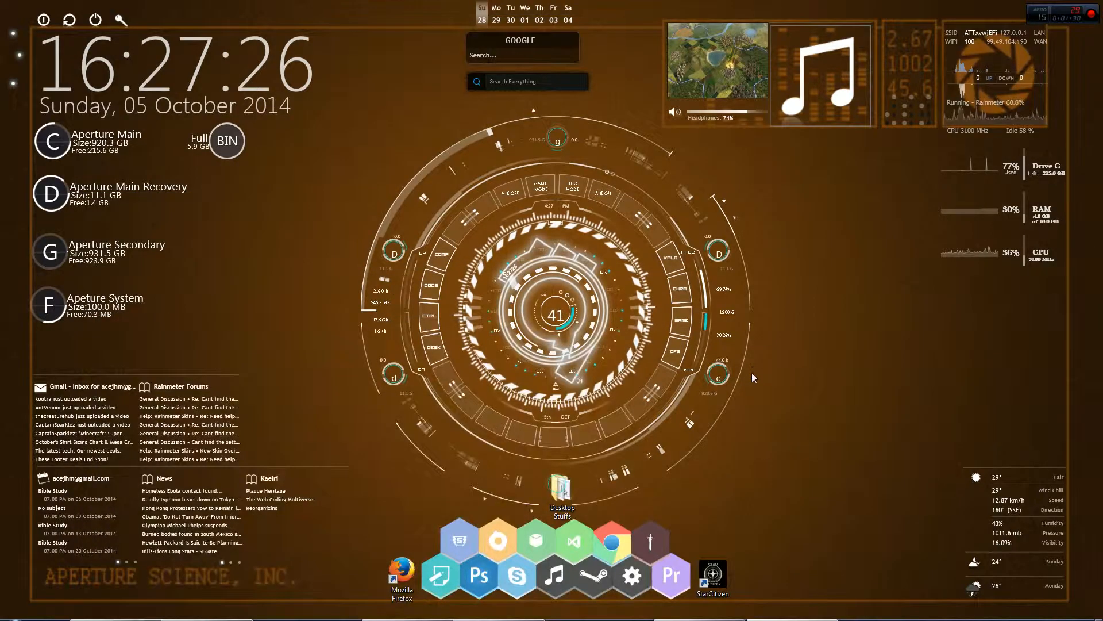
{"action": "right_click", "coordinate": [858, 615]}
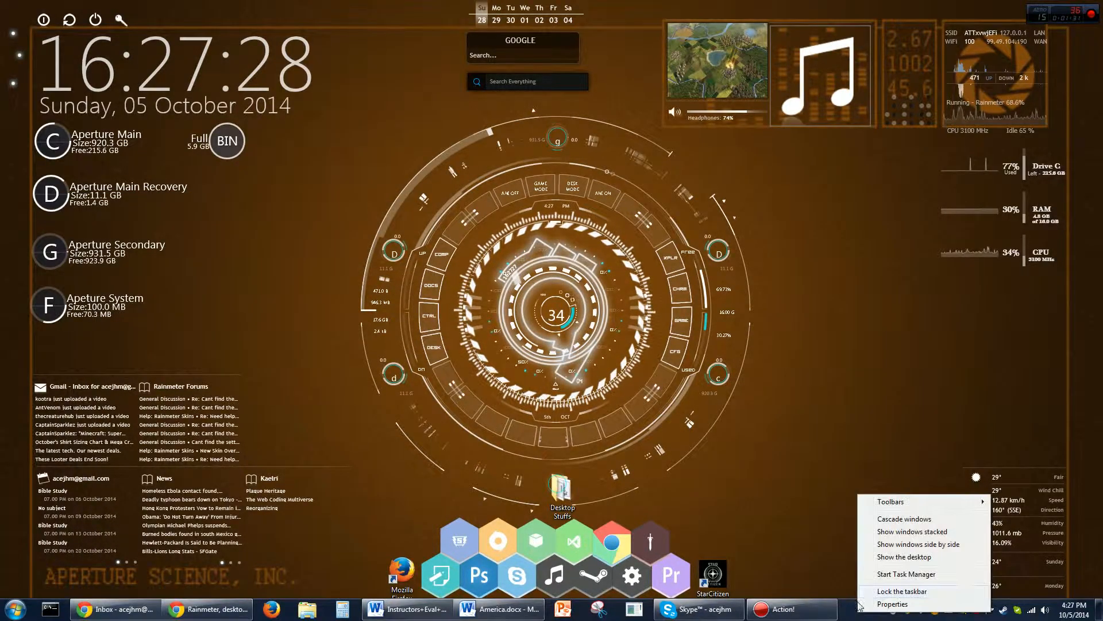
{"action": "left_click", "coordinate": [897, 573]}
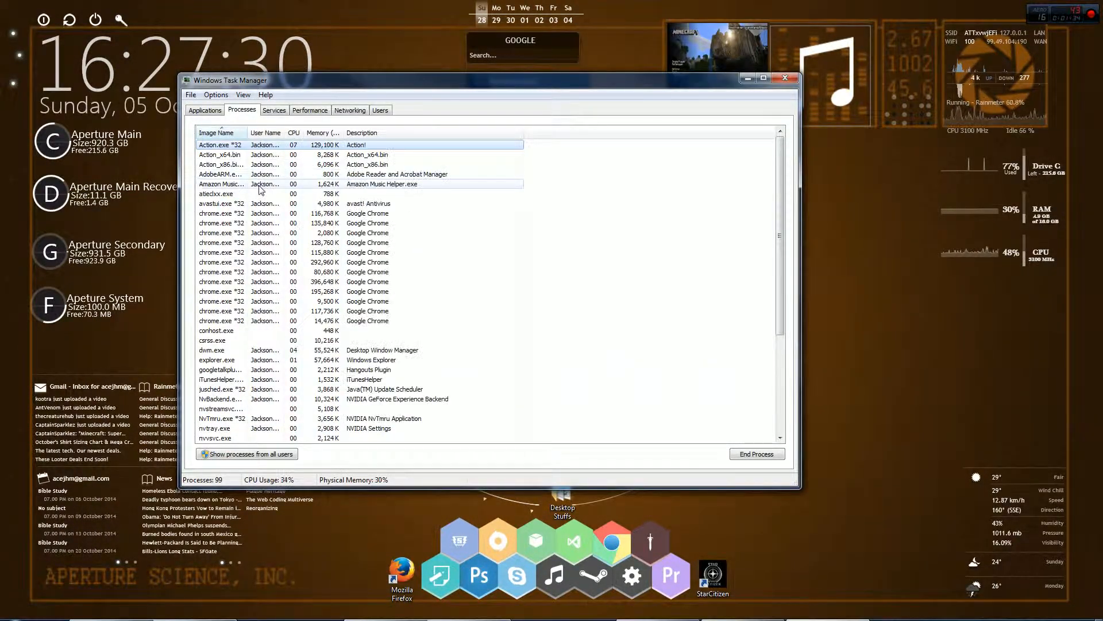
{"action": "left_click", "coordinate": [240, 399]}
{"action": "scroll", "coordinate": [242, 416], "scroll_direction": "down", "scroll_amount": 3}
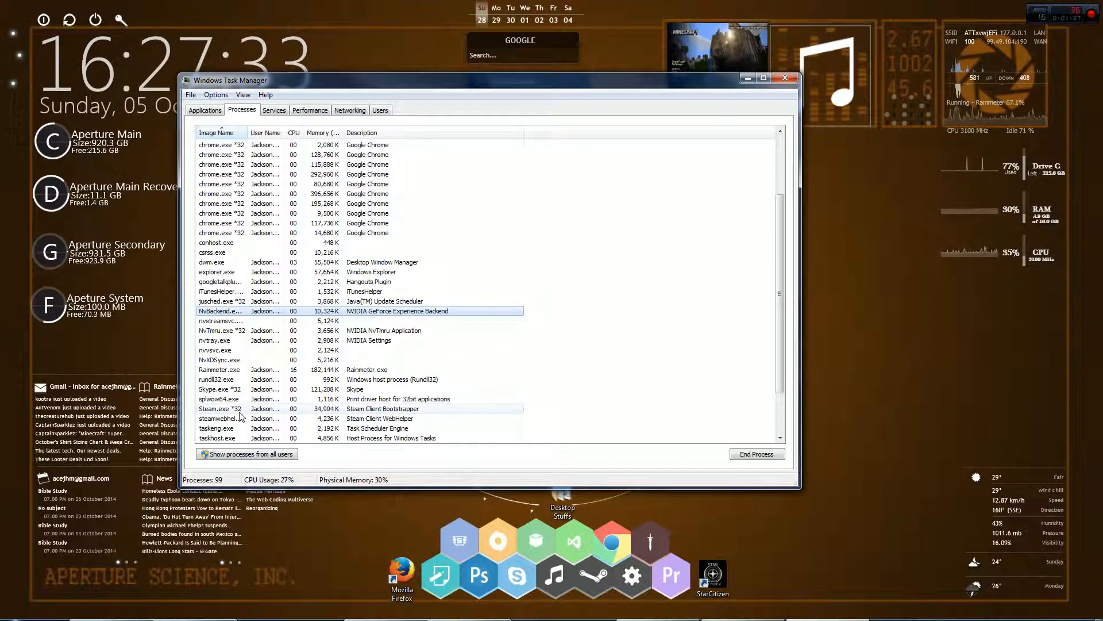
{"action": "left_click", "coordinate": [234, 371]}
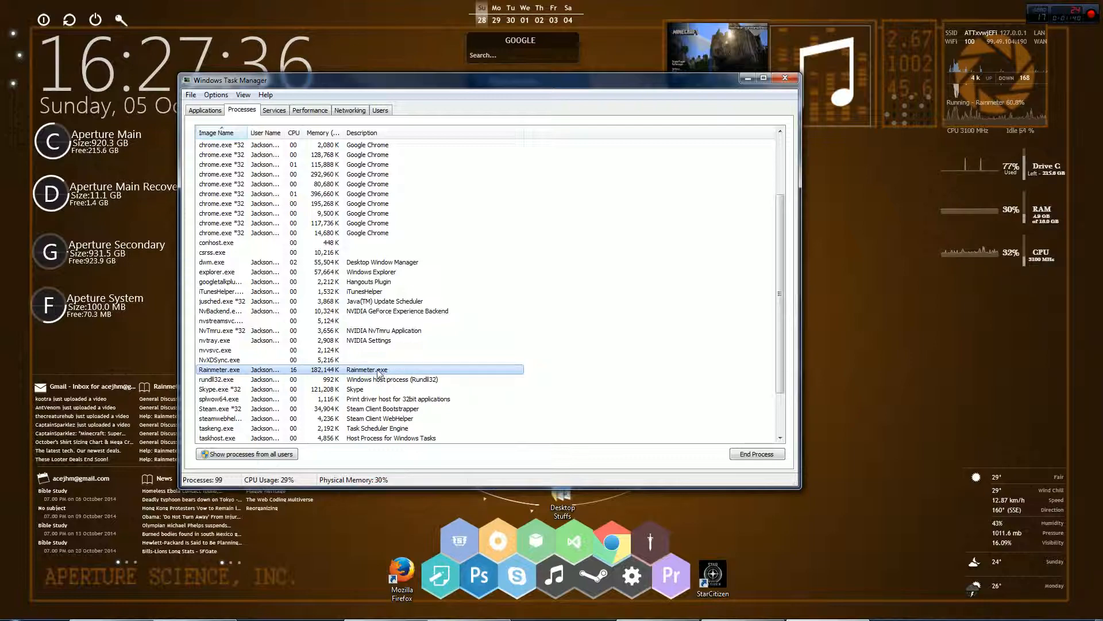
{"action": "left_click", "coordinate": [745, 79]}
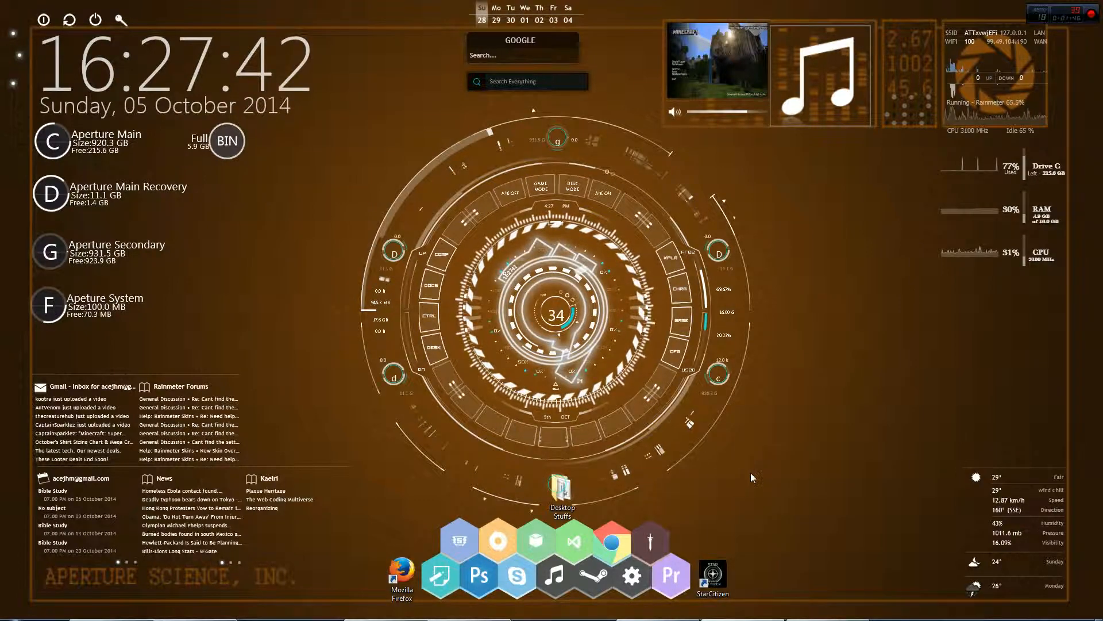
{"action": "mouse_move", "coordinate": [894, 597]}
{"action": "right_click", "coordinate": [827, 609]}
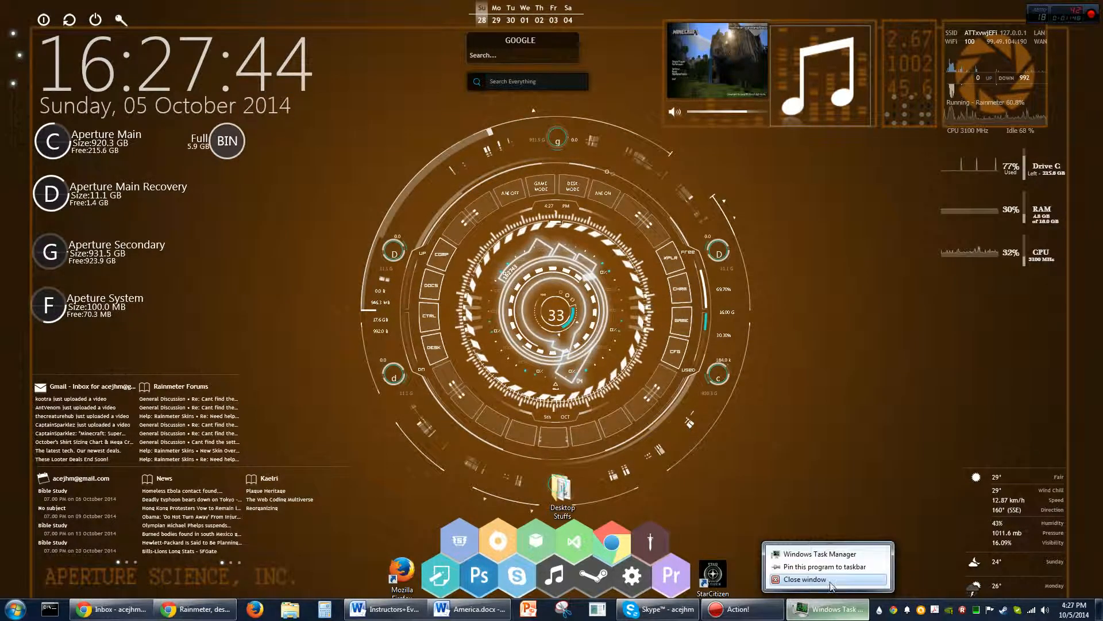
{"action": "left_click", "coordinate": [799, 582]}
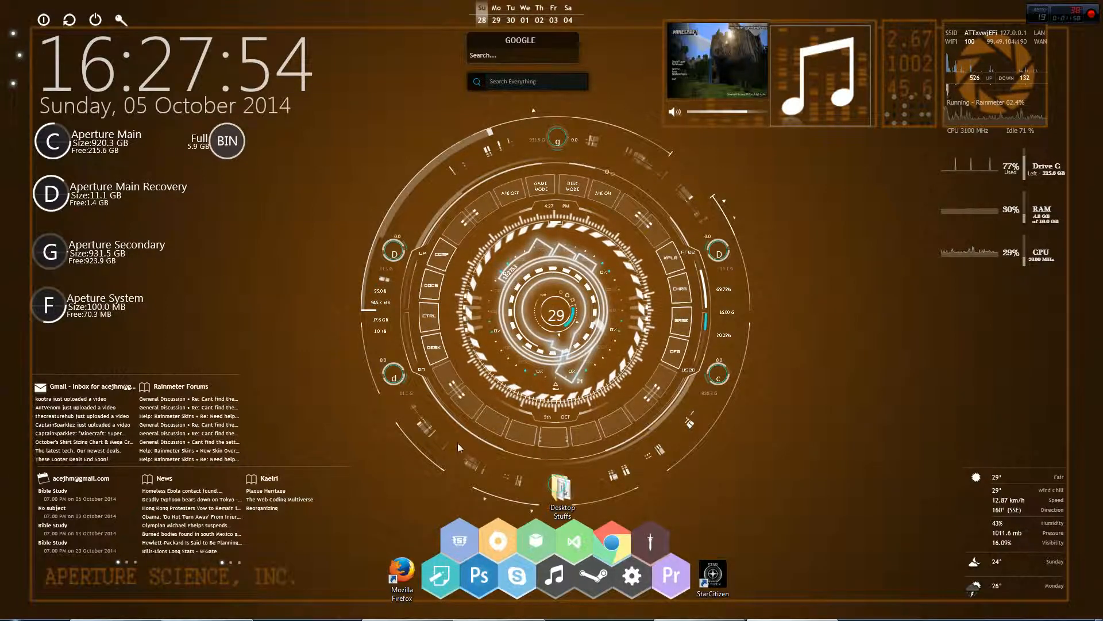
Step: Open the Manage Rainmeter window over the desktop and move it to the middle of the screen
{"action": "left_click", "coordinate": [208, 612]}
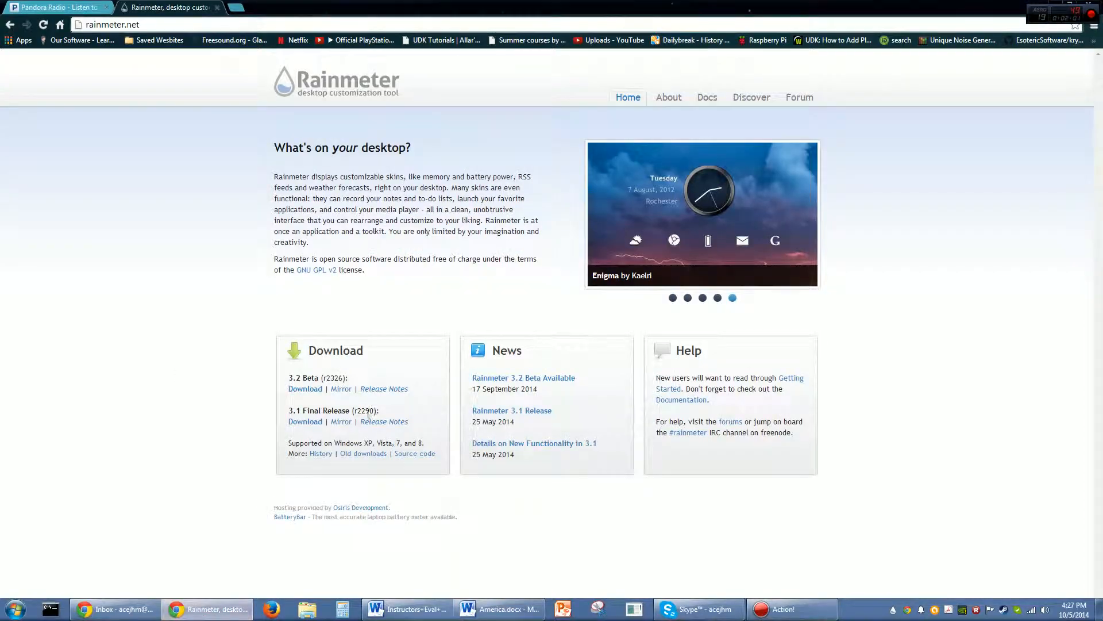
{"action": "left_click", "coordinate": [1096, 13]}
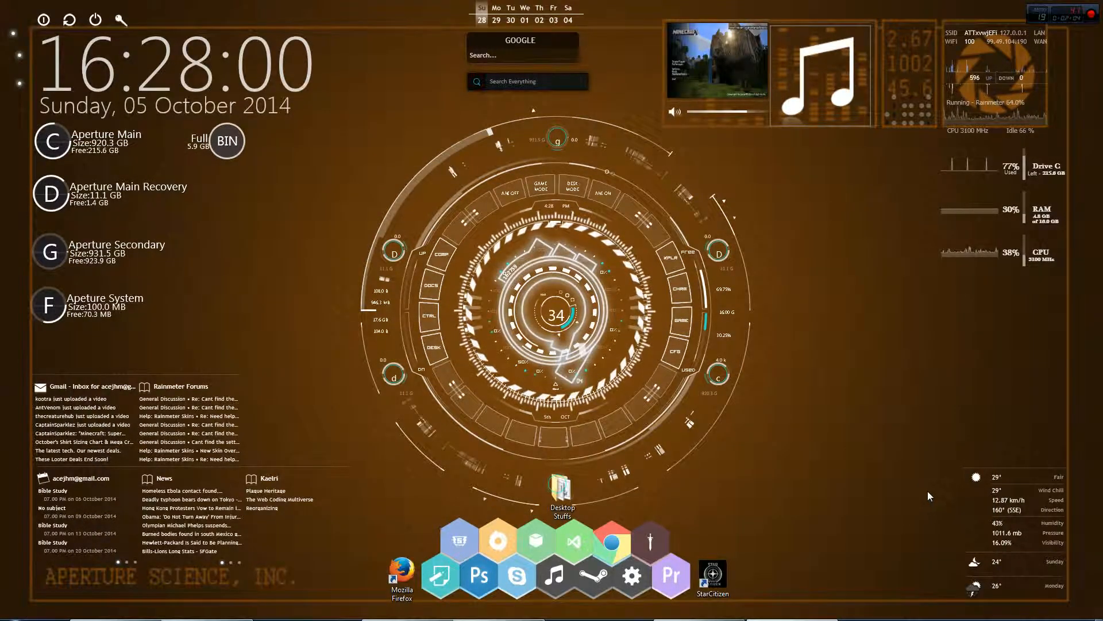
{"action": "mouse_move", "coordinate": [821, 618]}
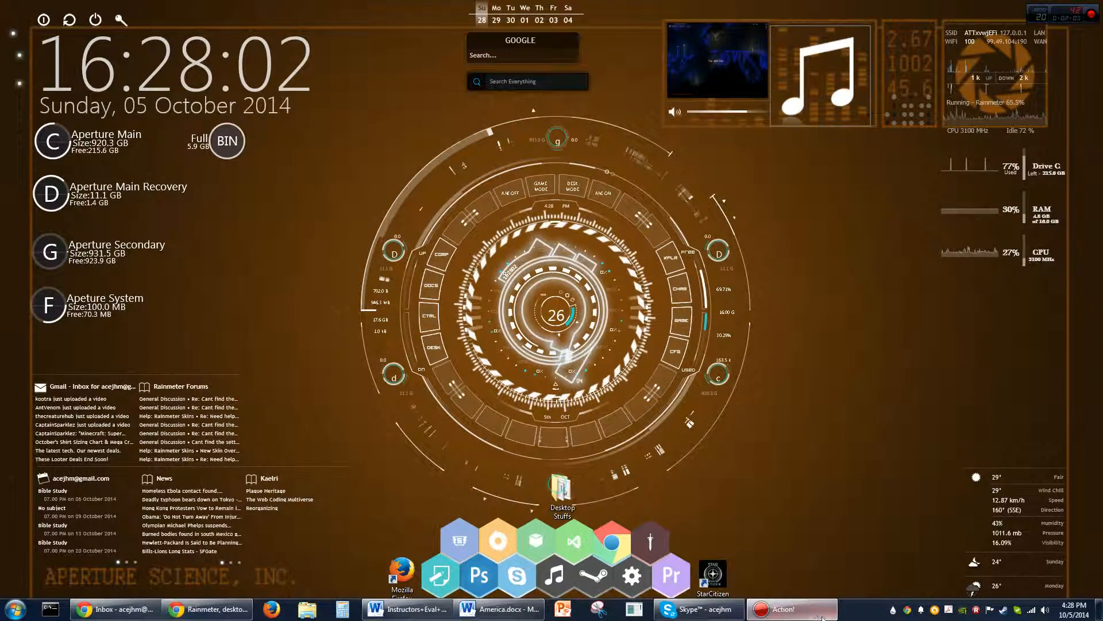
{"action": "left_click", "coordinate": [893, 613]}
{"action": "left_click_drag", "start_coordinate": [717, 110], "coordinate": [539, 156]}
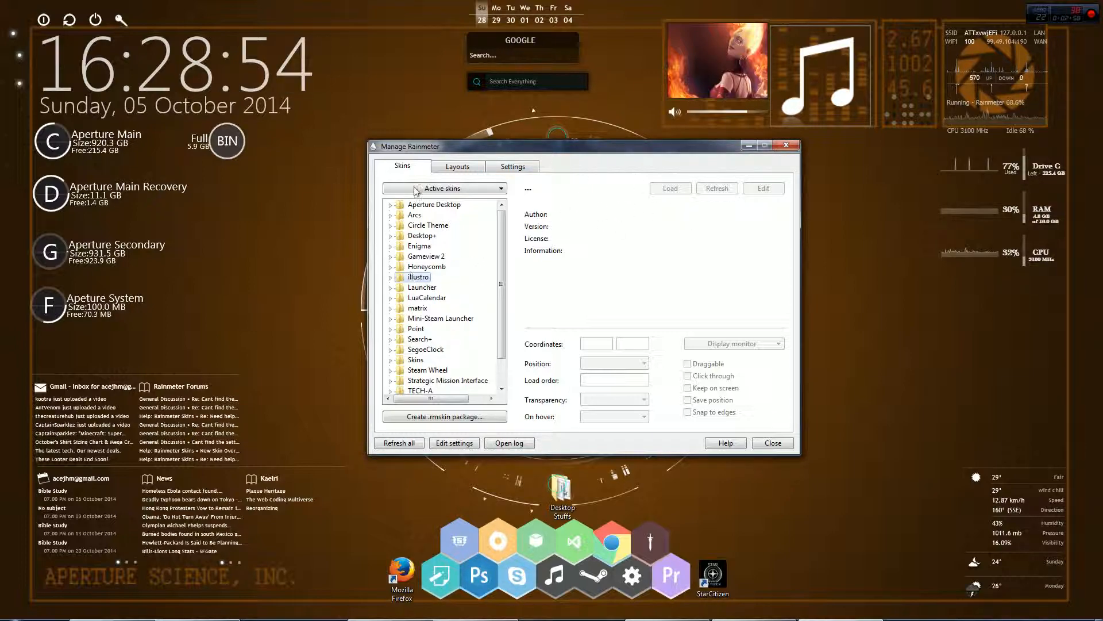
Step: Load the Clock.ini skin from the Clock folder of the illustro suite
{"action": "left_click", "coordinate": [391, 277]}
{"action": "left_click", "coordinate": [402, 288]}
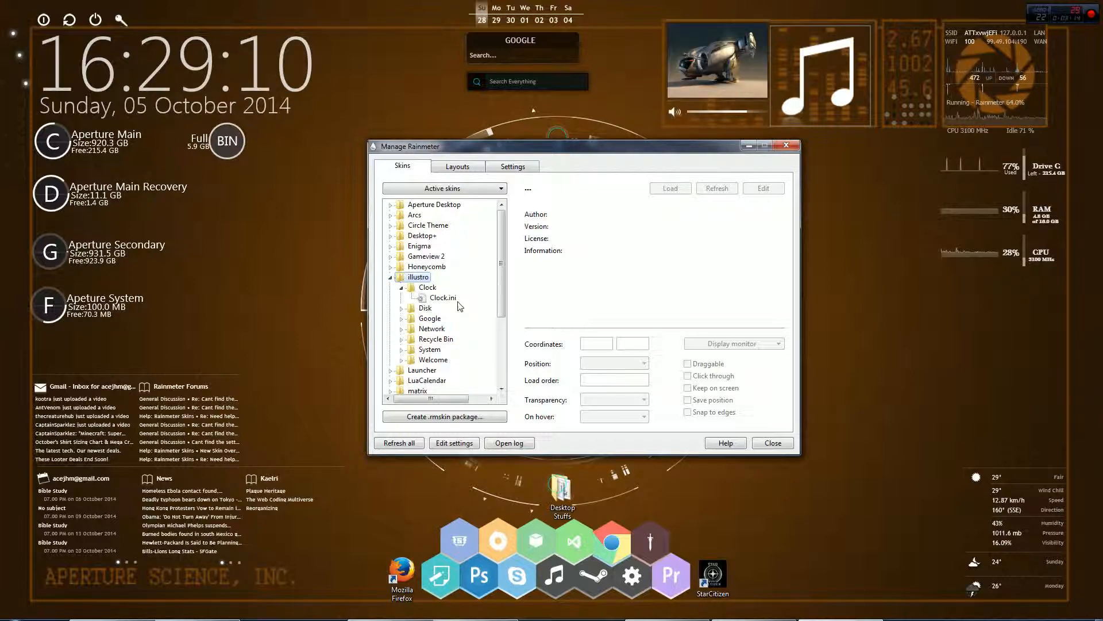
{"action": "left_click", "coordinate": [450, 300]}
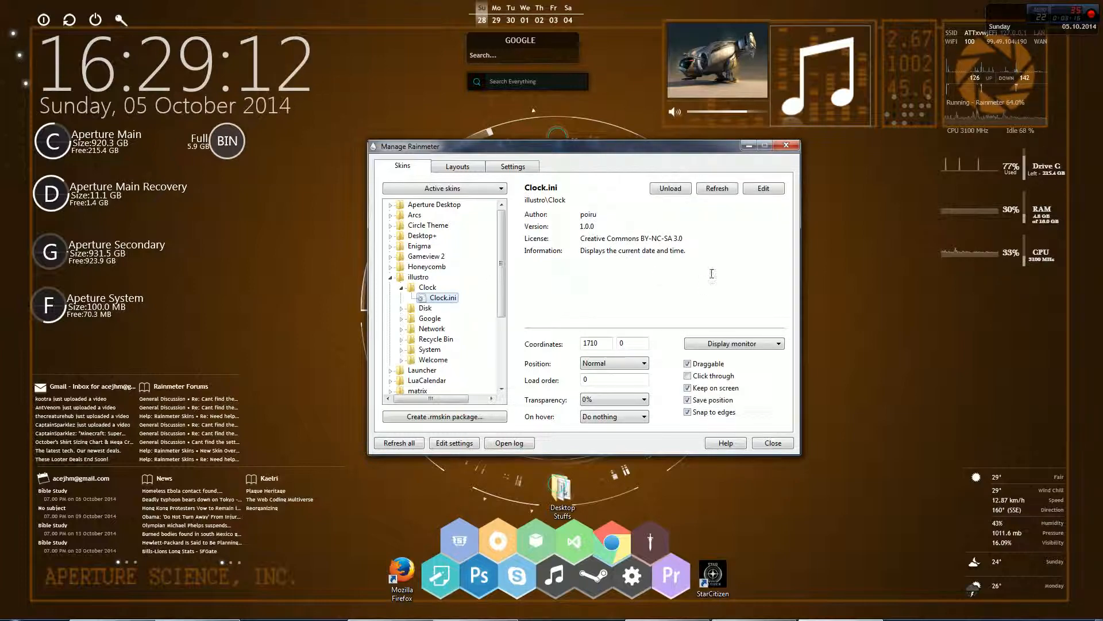
Step: Move the illustro clock skin to about 1498, 324 on the desktop and unload it
{"action": "left_click", "coordinate": [1001, 14]}
{"action": "left_click_drag", "start_coordinate": [1001, 13], "coordinate": [905, 211]}
{"action": "right_click", "coordinate": [899, 206]}
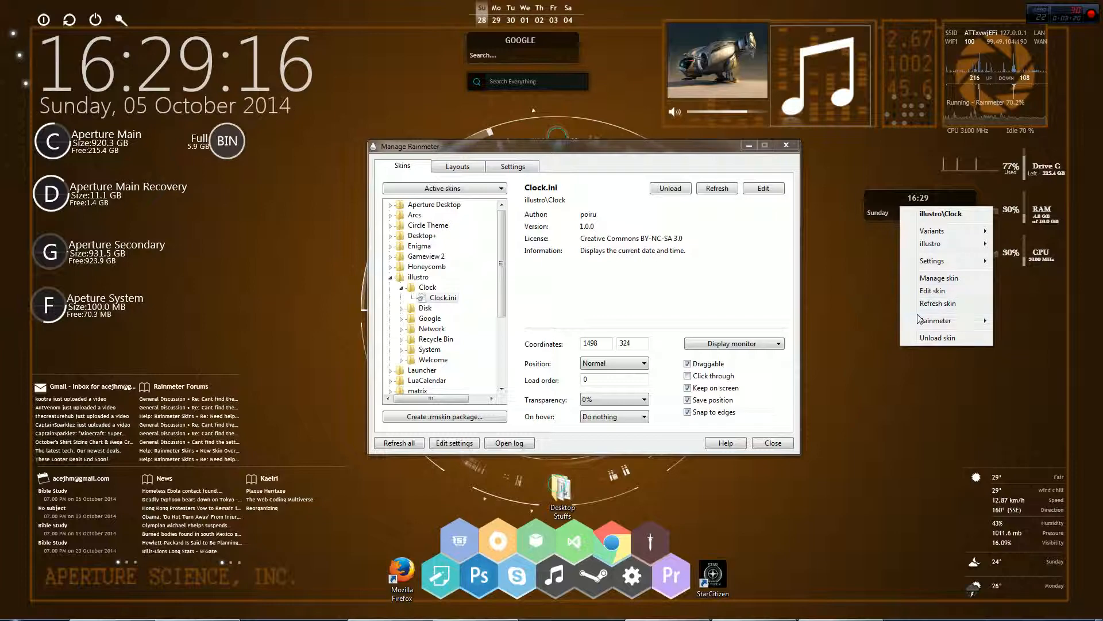
{"action": "left_click", "coordinate": [931, 339]}
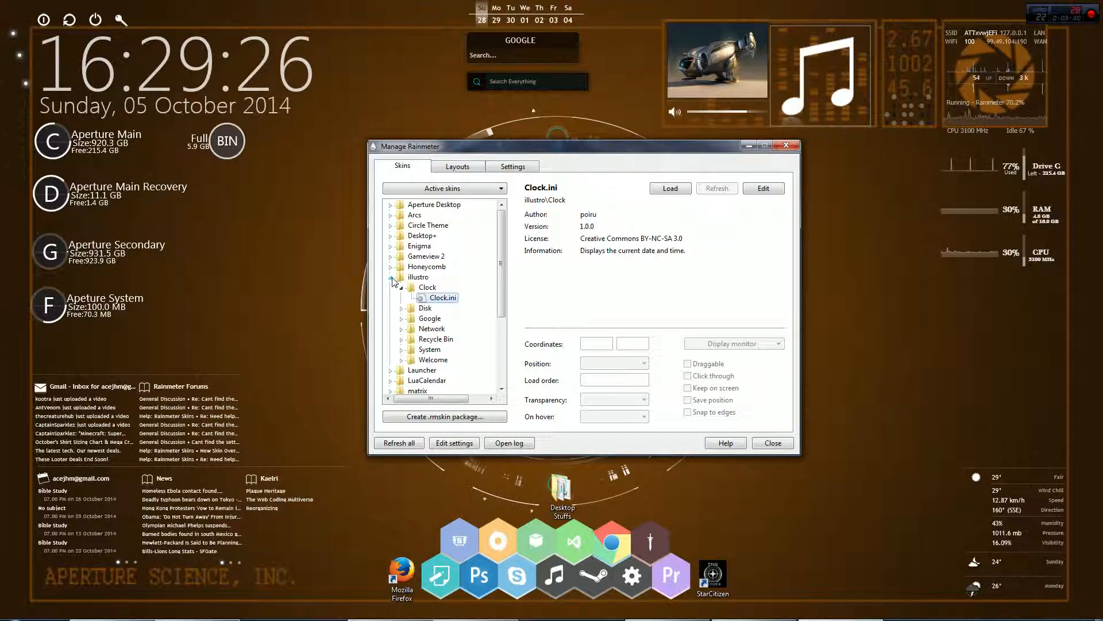
Step: Load the Welcome.ini skin from the illustro suite and unload it from the desktop
{"action": "left_click", "coordinate": [405, 360]}
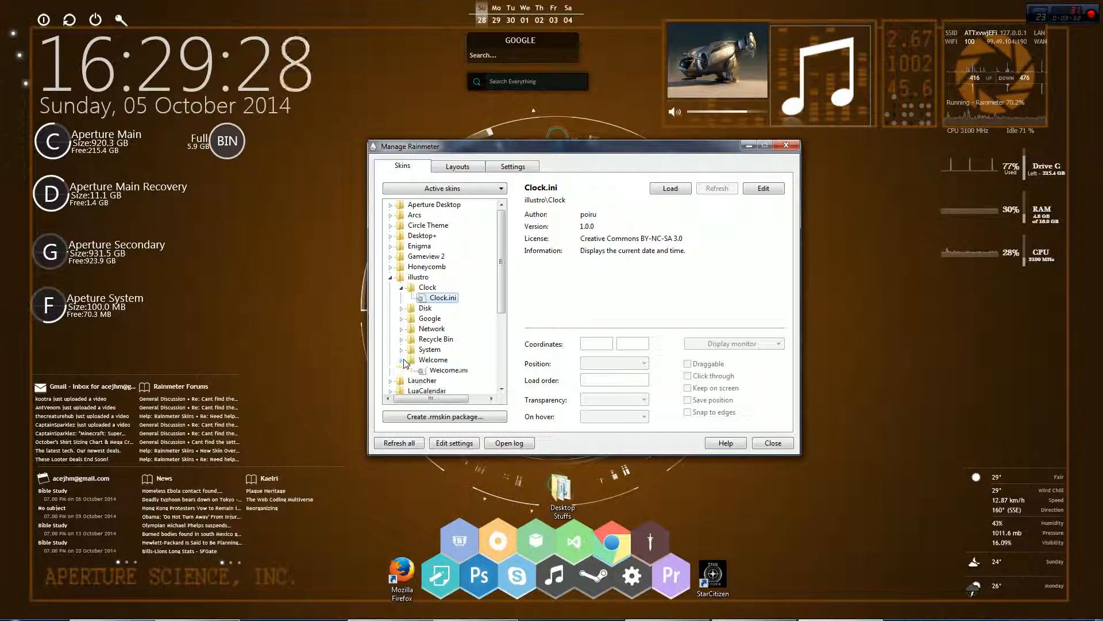
{"action": "double_click", "coordinate": [451, 370]}
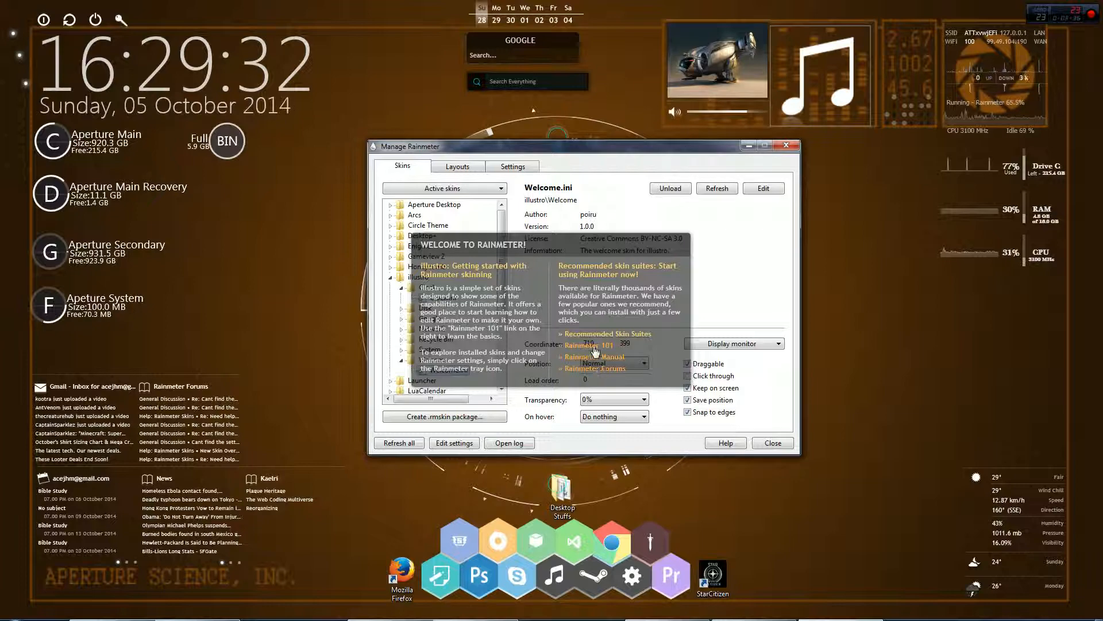
{"action": "left_click", "coordinate": [571, 259]}
{"action": "right_click", "coordinate": [570, 260]}
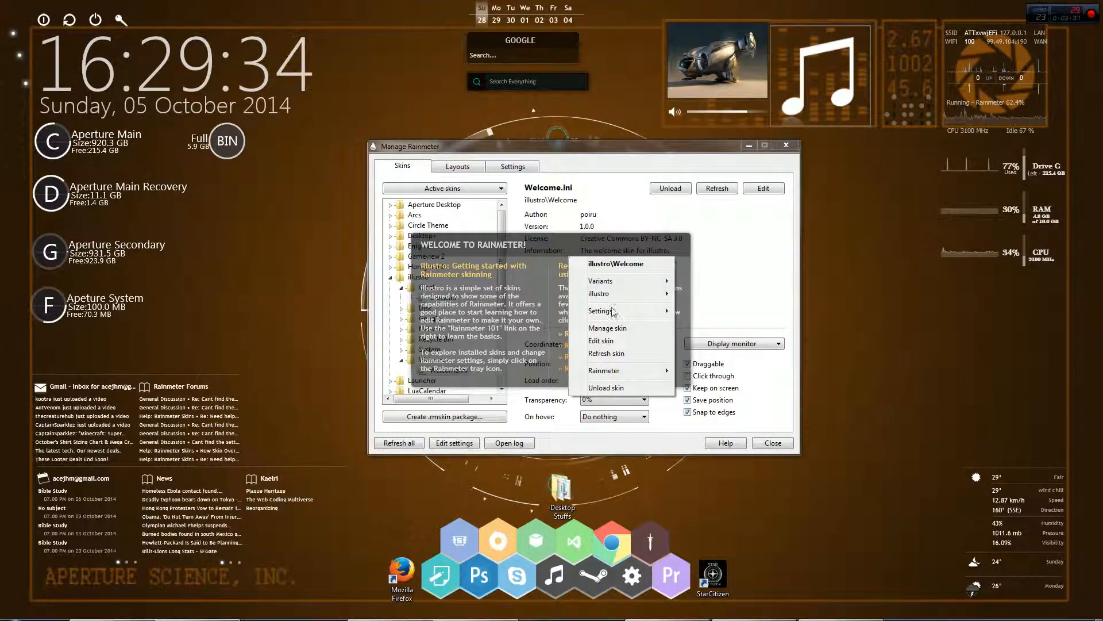
{"action": "left_click", "coordinate": [610, 393]}
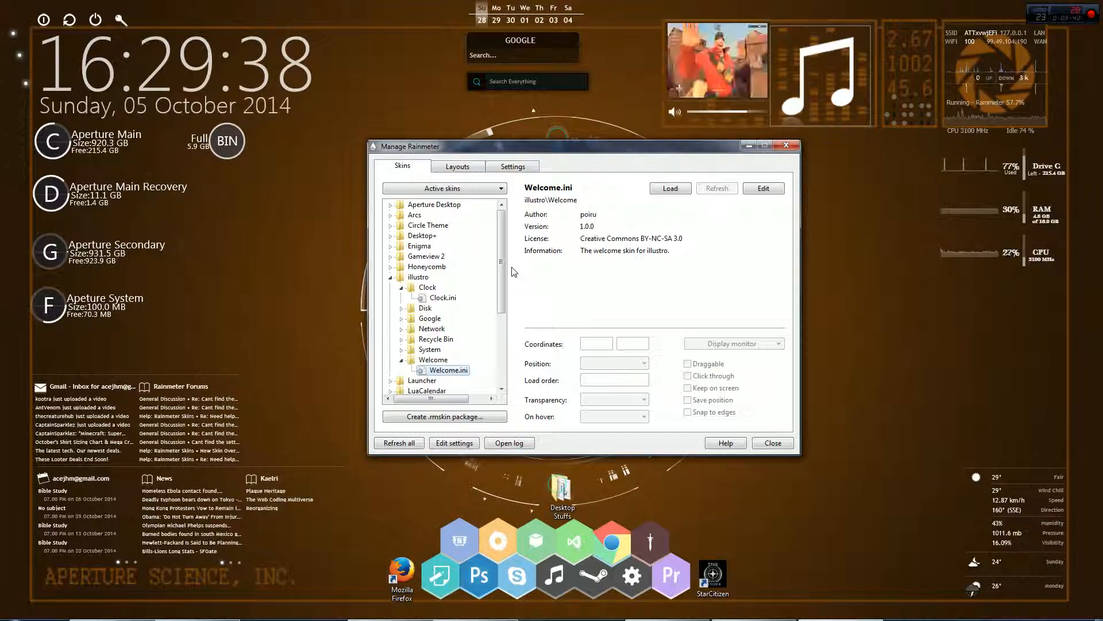
Step: Switch to Chrome and open the Getting Started guide linked in the Help section of rainmeter.net
{"action": "mouse_move", "coordinate": [513, 618]}
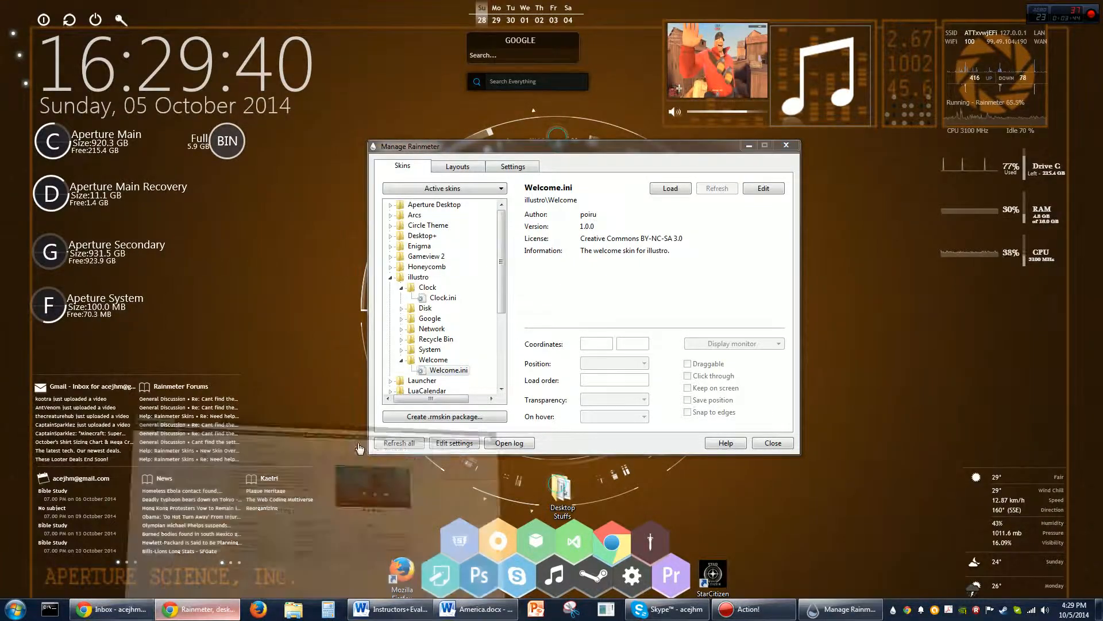
{"action": "left_click", "coordinate": [200, 608]}
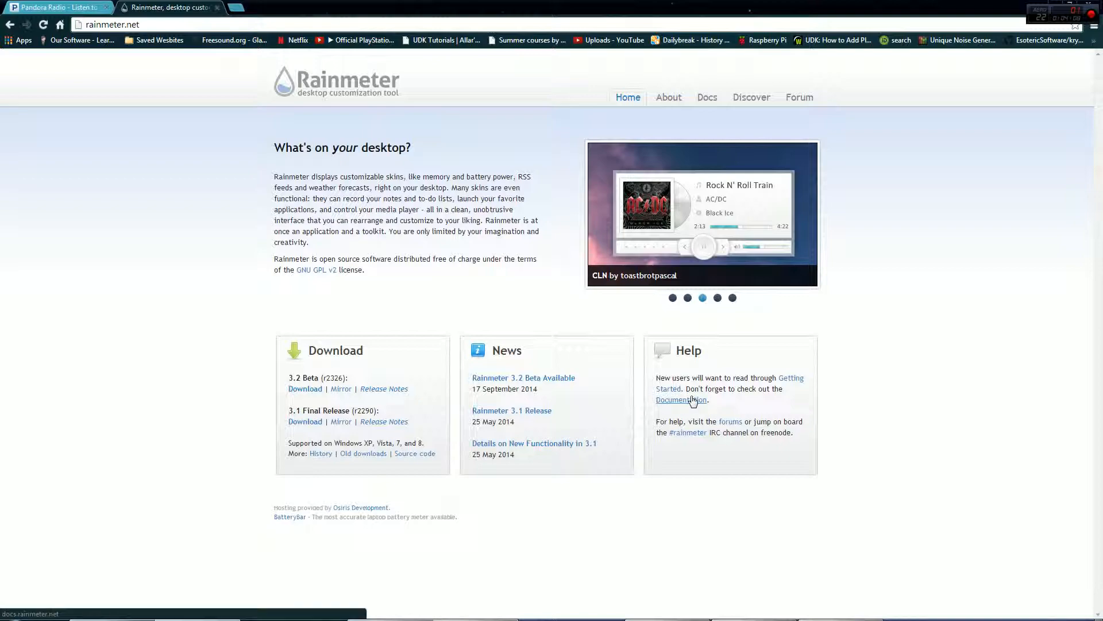
{"action": "left_click", "coordinate": [668, 389]}
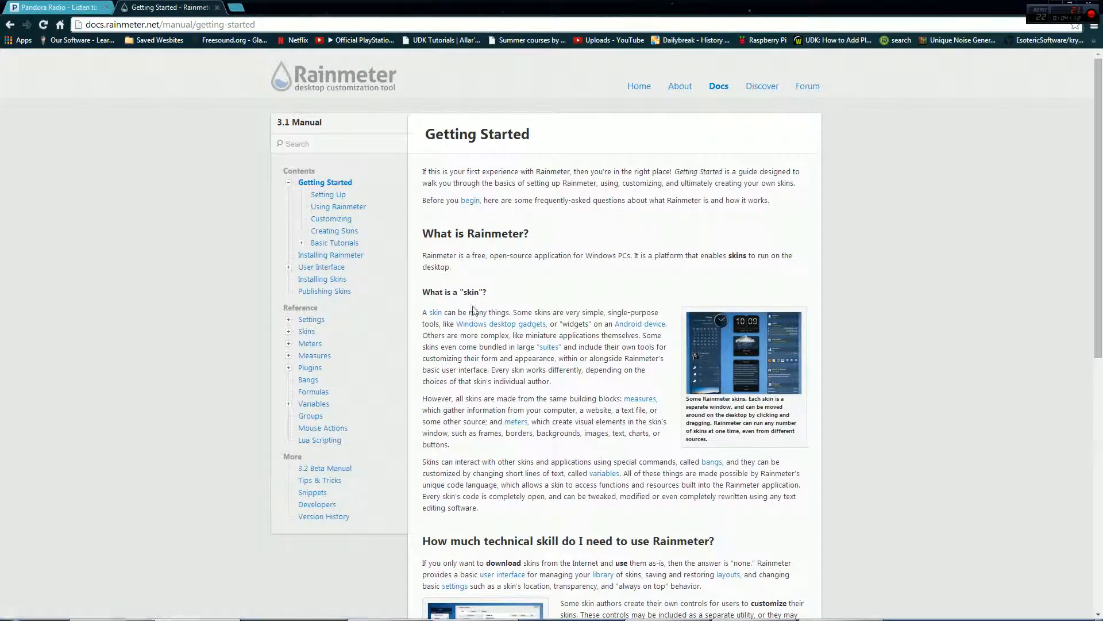
Step: Visit the manual's Skins page briefly and skim the Getting Started guide's sections on skins and required technical skill
{"action": "left_click", "coordinate": [438, 312]}
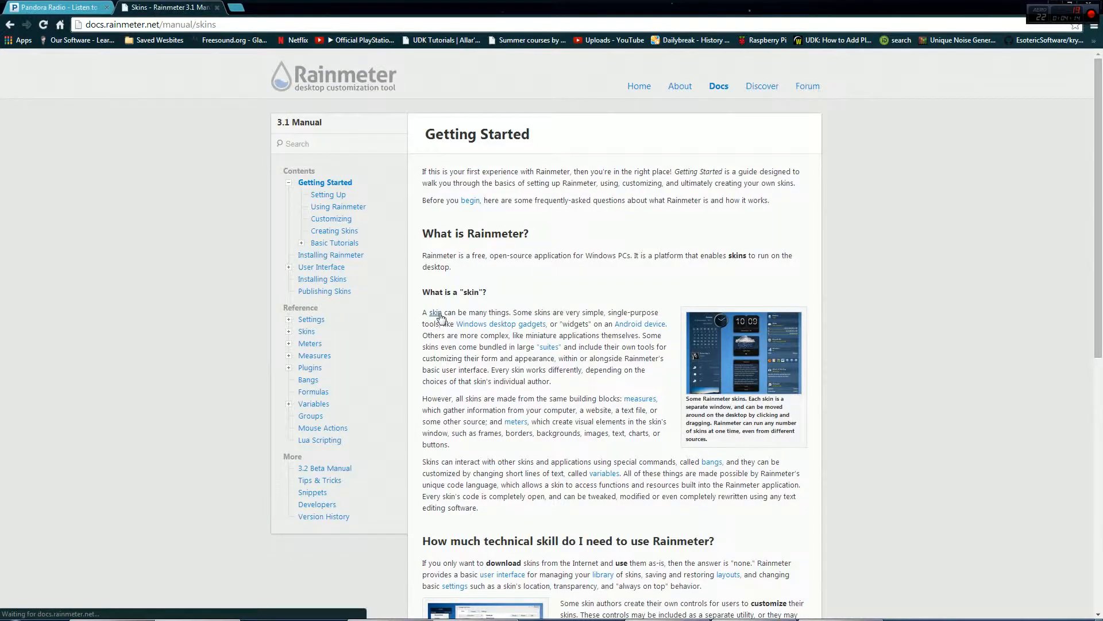
{"action": "left_click", "coordinate": [10, 24]}
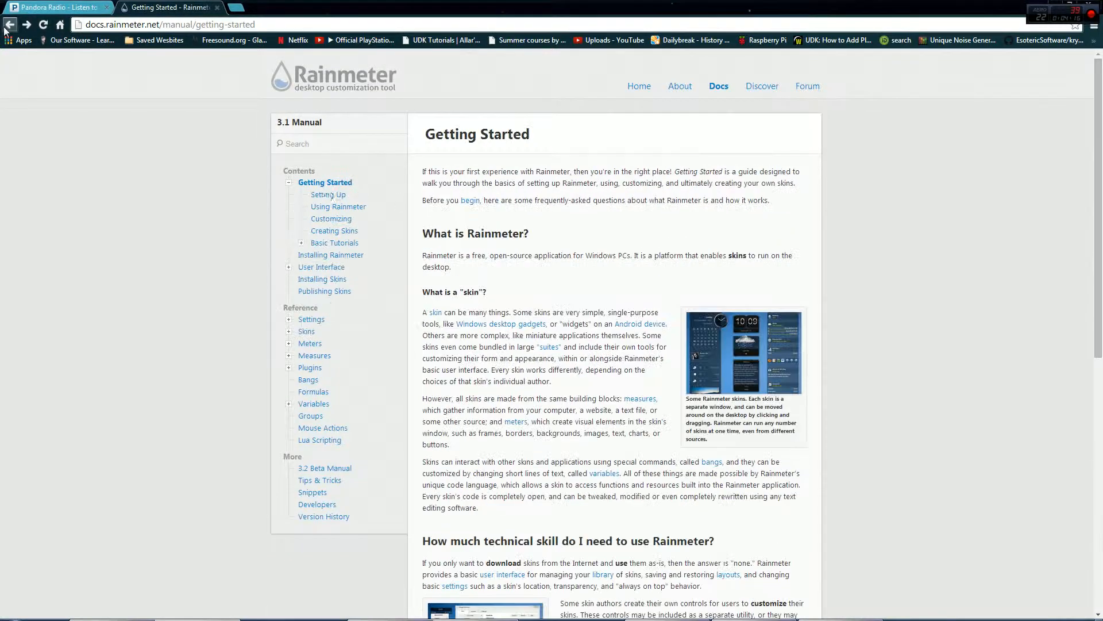
{"action": "scroll", "coordinate": [546, 414], "scroll_direction": "down", "scroll_amount": 5}
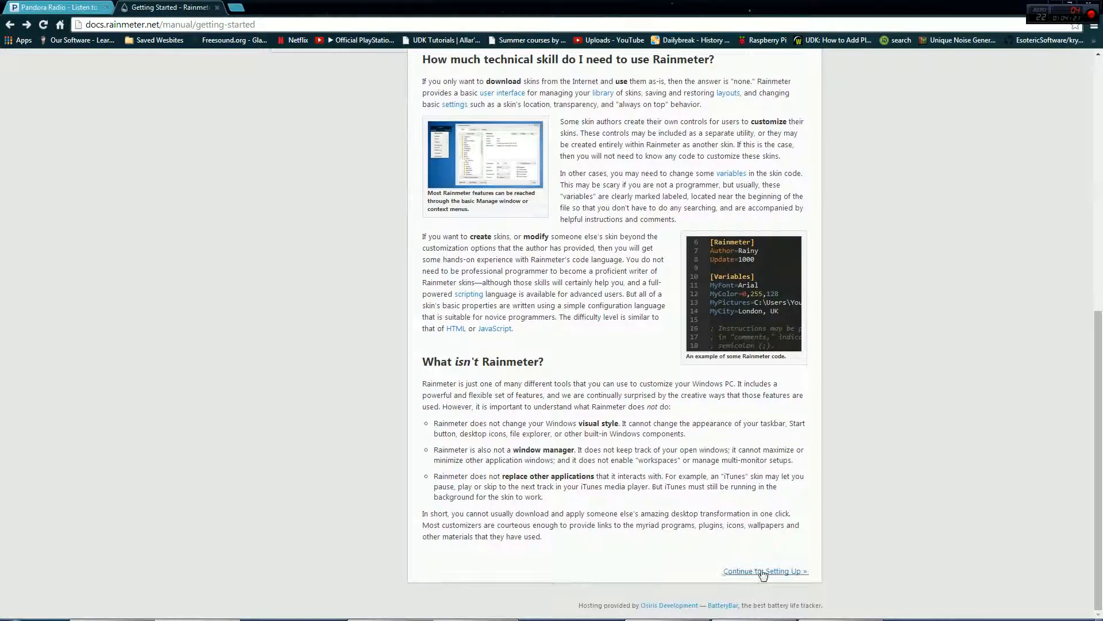
{"action": "scroll", "coordinate": [583, 432], "scroll_direction": "up", "scroll_amount": 2}
{"action": "scroll", "coordinate": [503, 212], "scroll_direction": "up", "scroll_amount": 3}
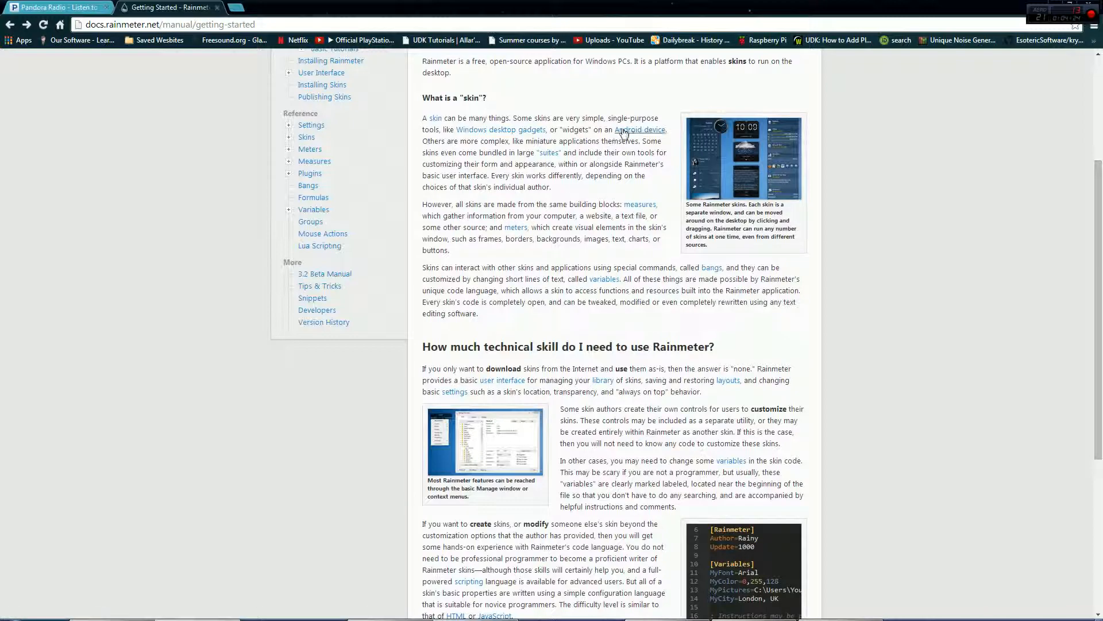
{"action": "scroll", "coordinate": [498, 132], "scroll_direction": "up", "scroll_amount": 4}
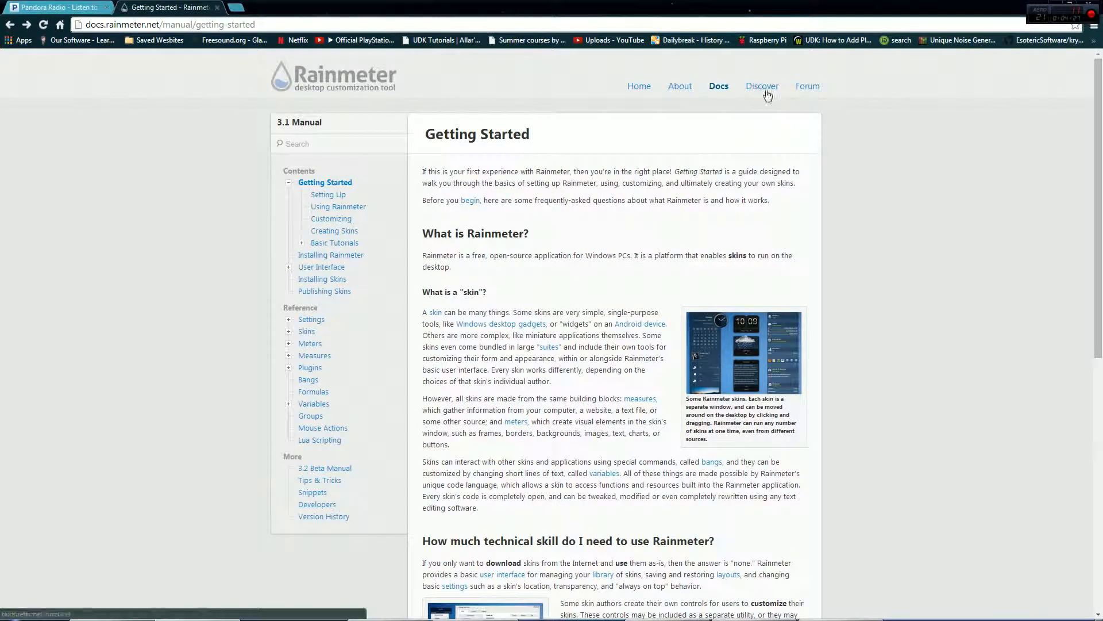
Step: Look at the Rainmeter forum index and open the website's Discover page listing skin sources
{"action": "left_click", "coordinate": [801, 86]}
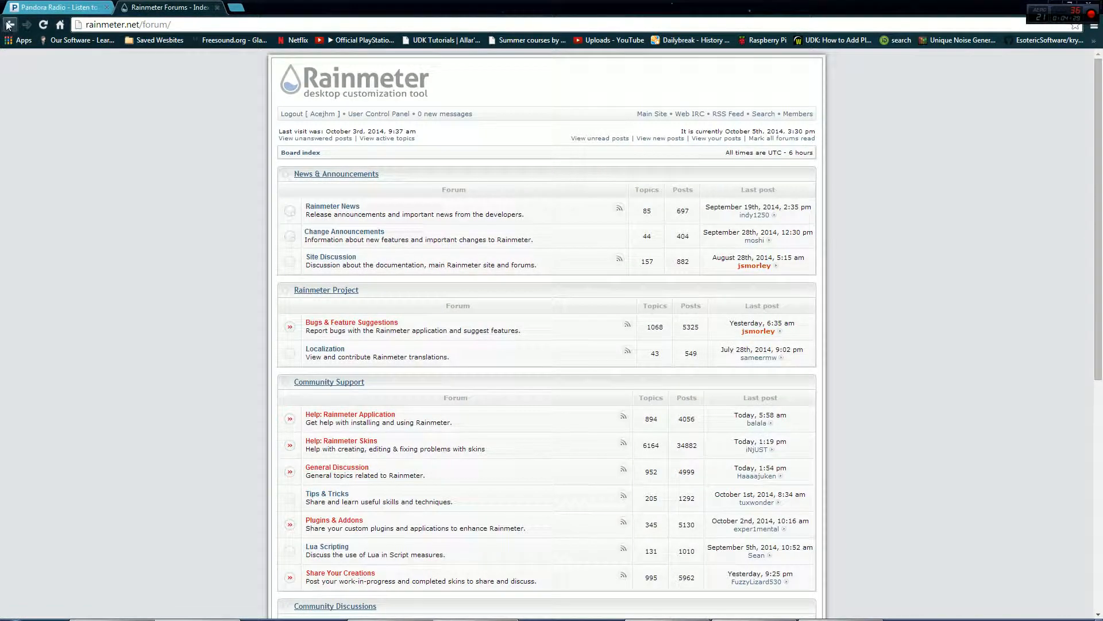
{"action": "key", "text": "alt+Left"}
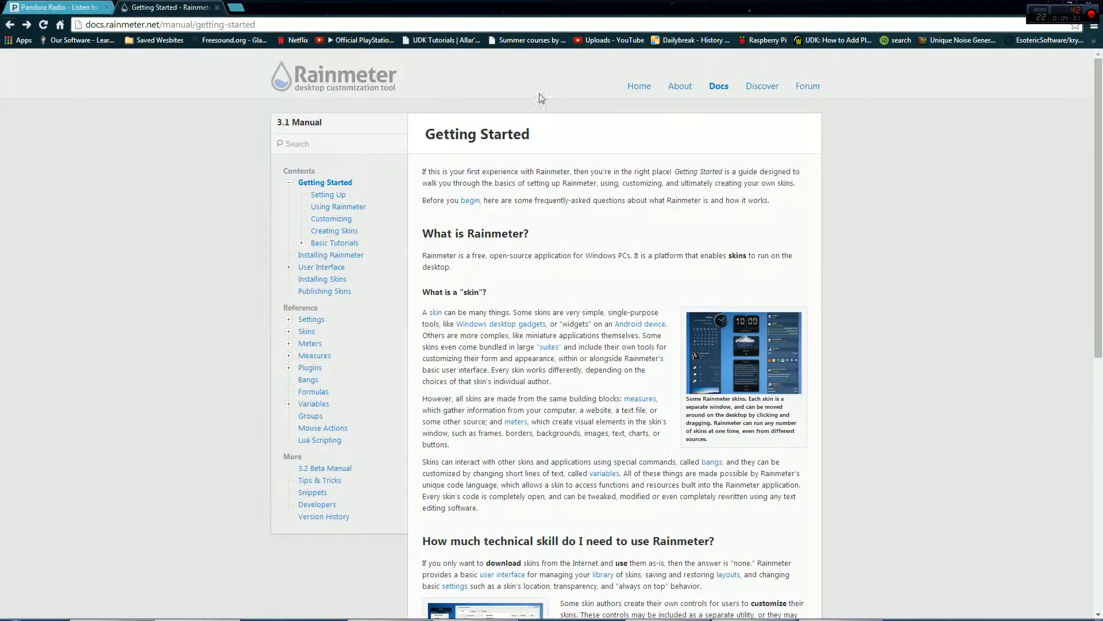
{"action": "left_click", "coordinate": [767, 90]}
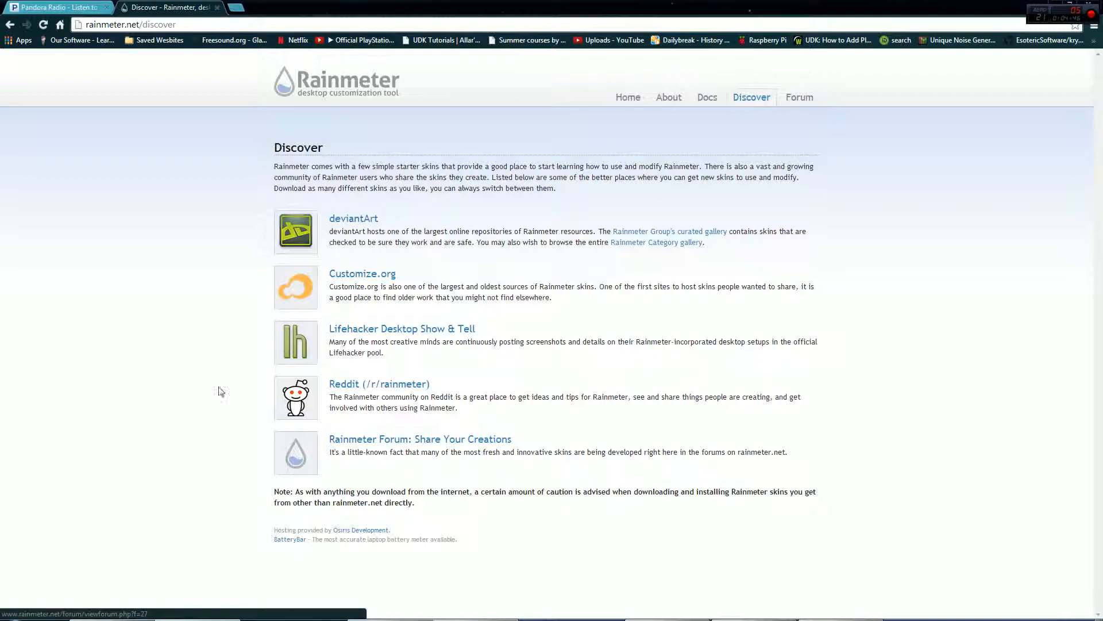
Step: Open rainmeterhub.com in a new browser tab and look through its gallery of Rainmeter skins
{"action": "left_click", "coordinate": [241, 6]}
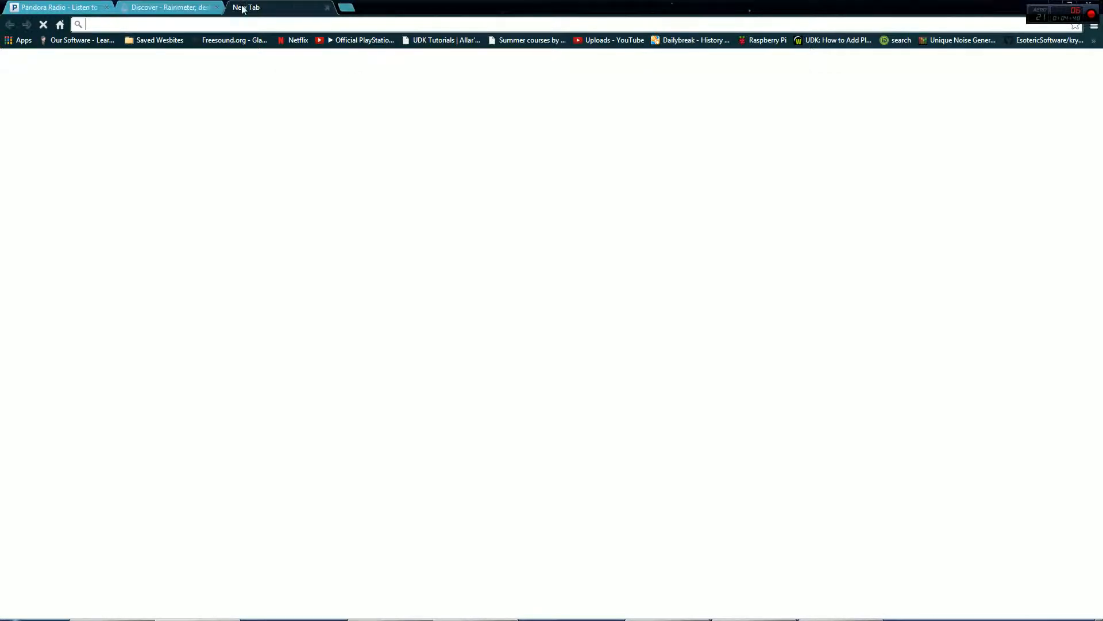
{"action": "type", "text": "rainmeterhub.com"}
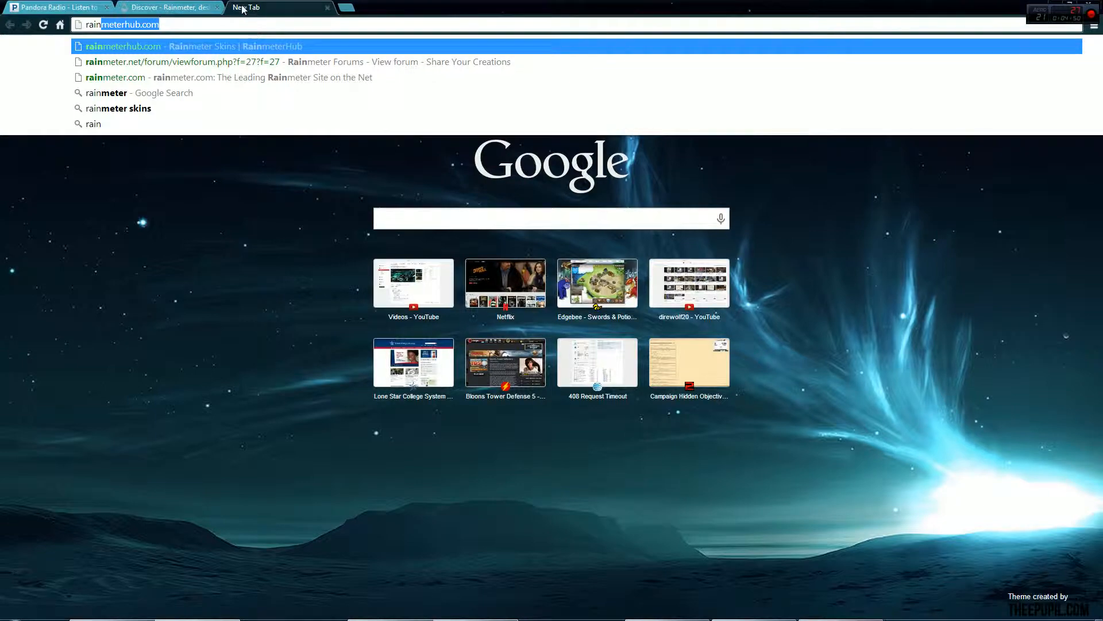
{"action": "key", "text": "Return"}
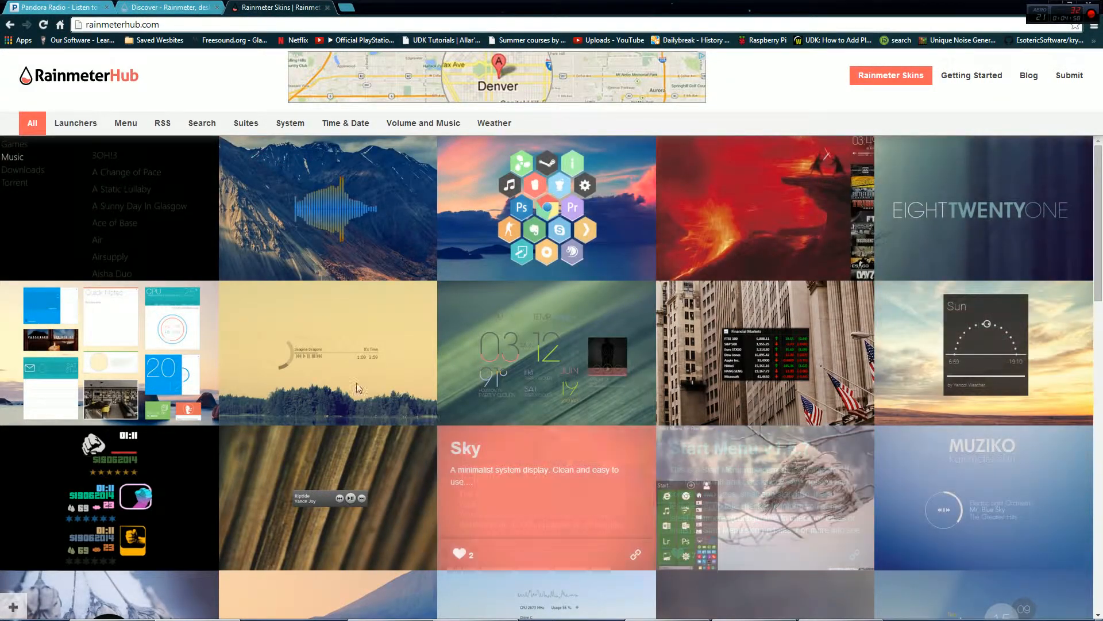
{"action": "scroll", "coordinate": [428, 414], "scroll_direction": "down", "scroll_amount": 15}
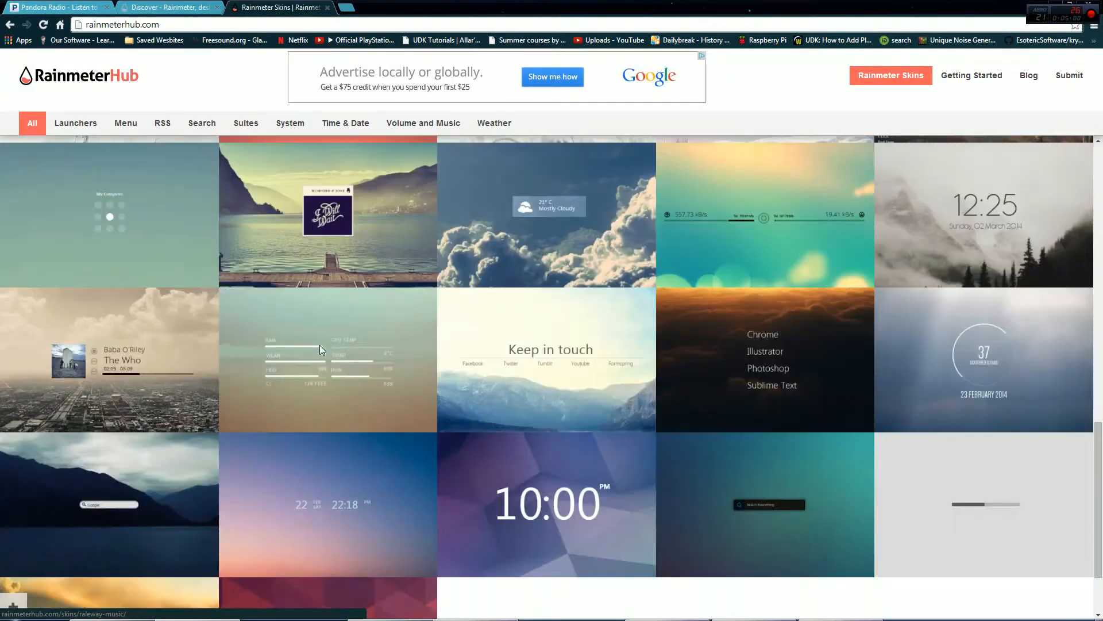
{"action": "scroll", "coordinate": [320, 345], "scroll_direction": "up", "scroll_amount": 15}
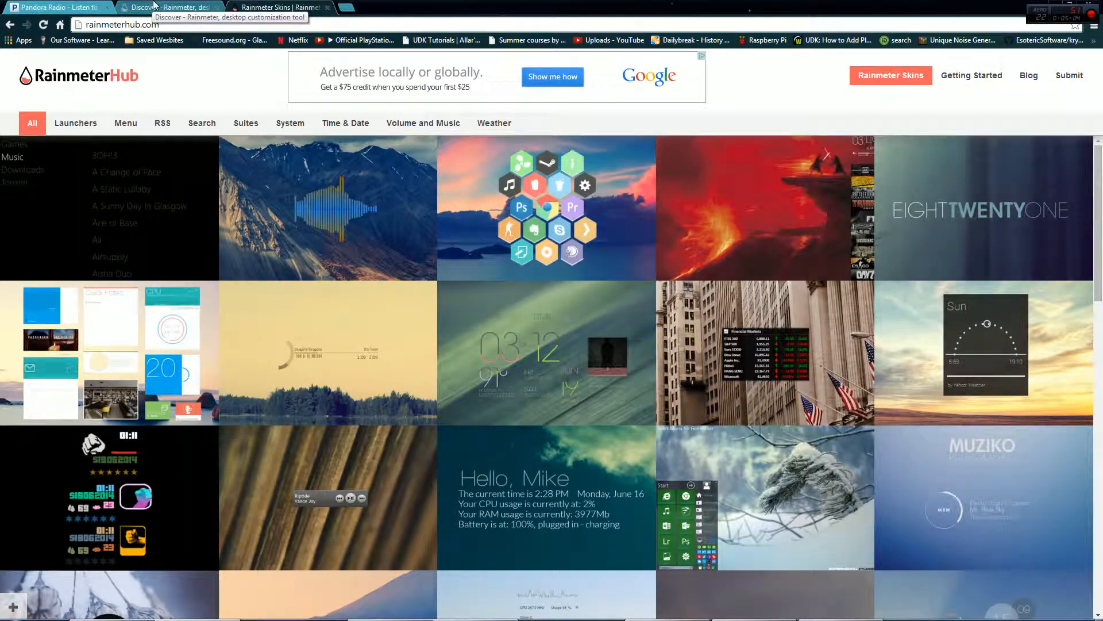
Step: Revisit the Rainmeter Discover page briefly, and open the Visualizer skin's page on RainmeterHub
{"action": "left_click", "coordinate": [176, 6]}
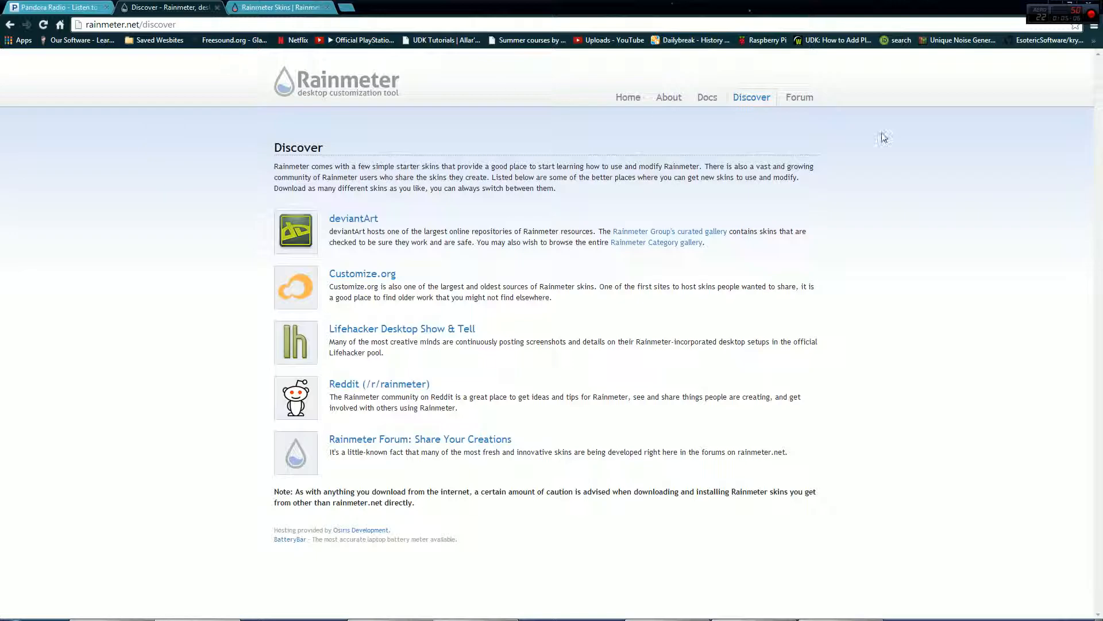
{"action": "left_click", "coordinate": [322, 6]}
{"action": "left_click", "coordinate": [327, 222]}
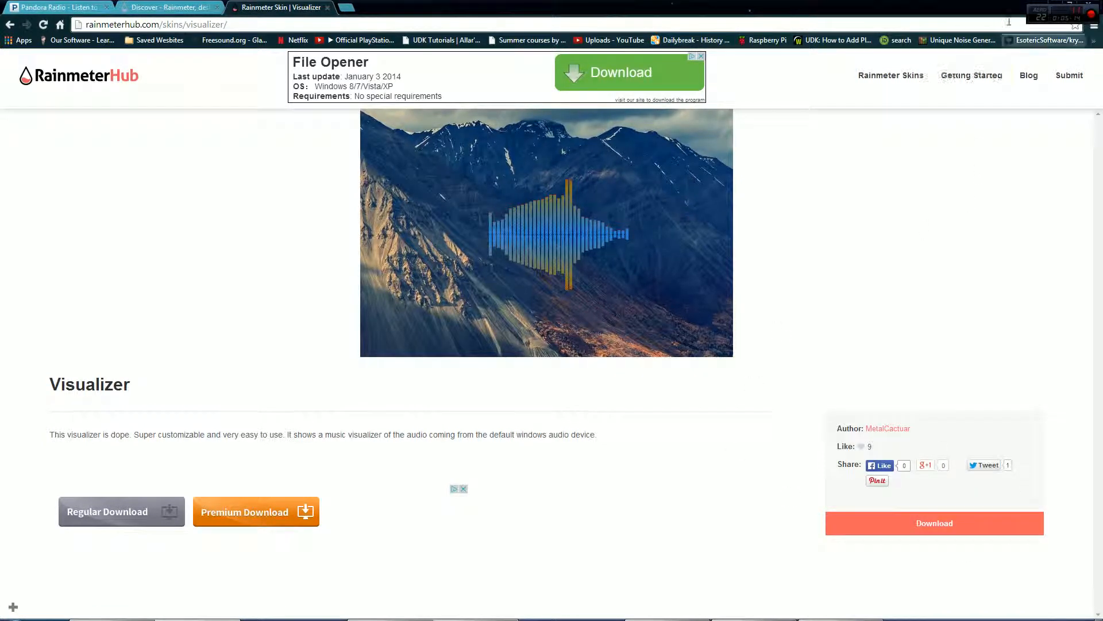
Step: Minimize the browser and open the Documents > Rainmeter > Skins folder in Windows Explorer
{"action": "left_click", "coordinate": [1050, 4]}
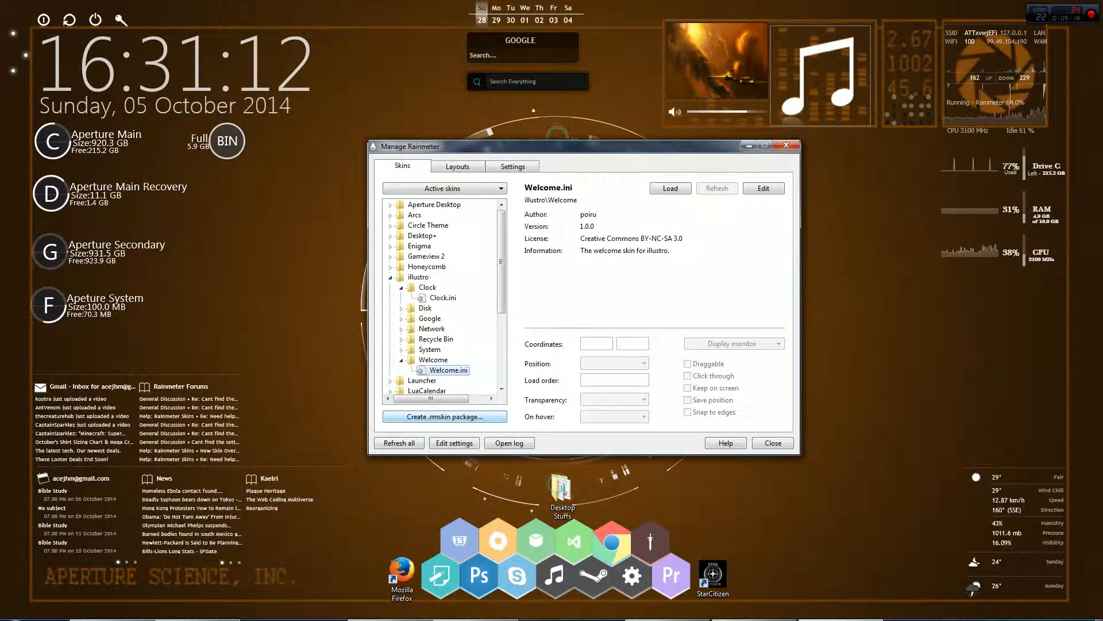
{"action": "mouse_move", "coordinate": [218, 616]}
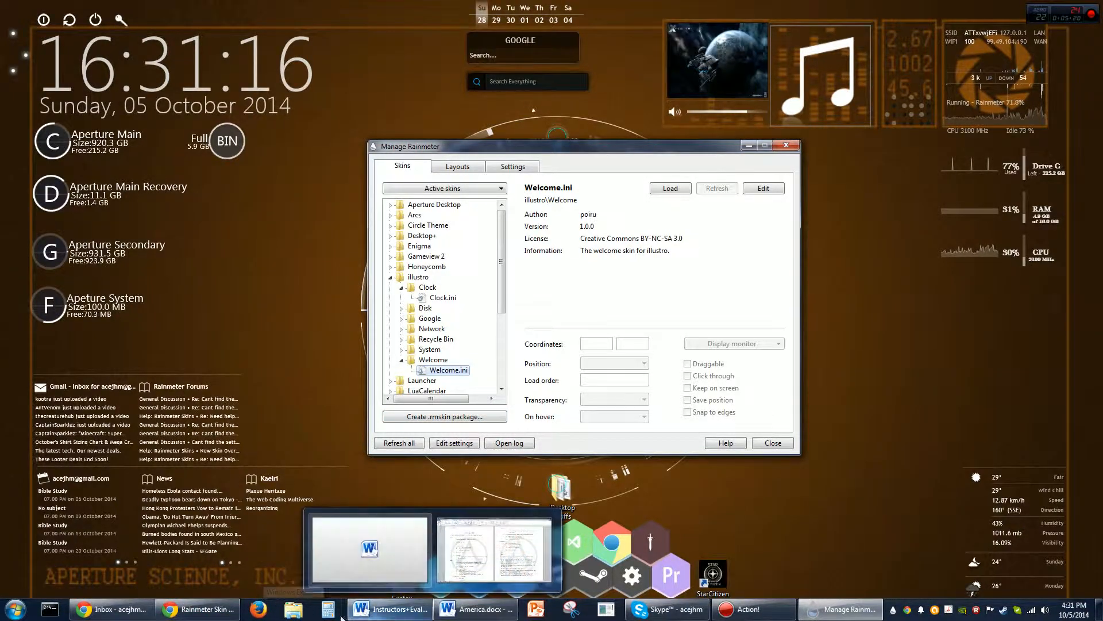
{"action": "left_click", "coordinate": [299, 616]}
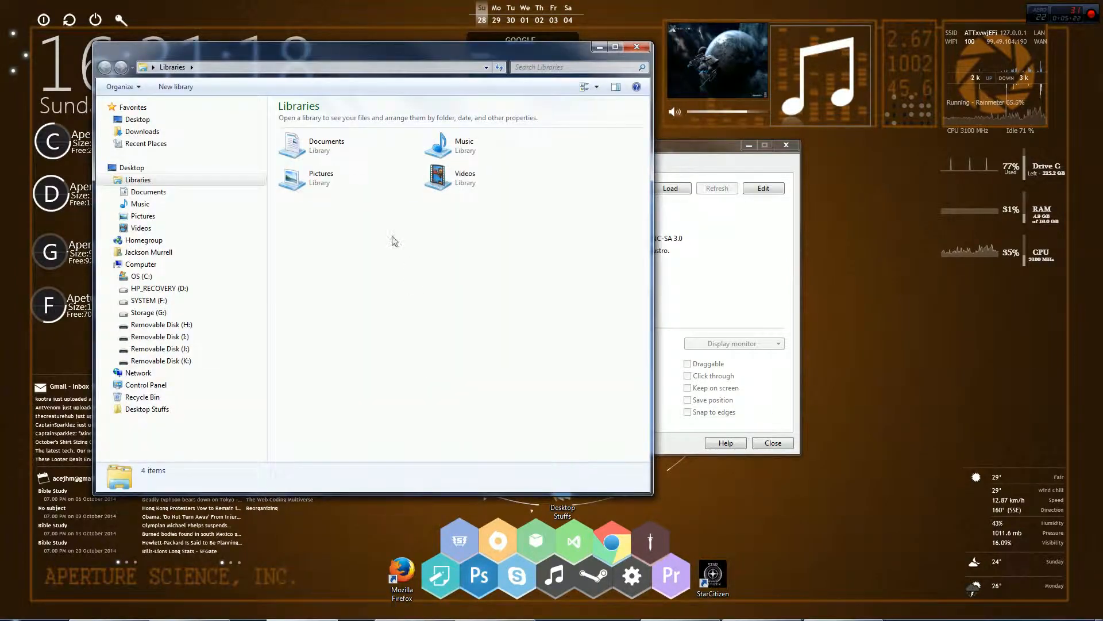
{"action": "double_click", "coordinate": [317, 147]}
{"action": "left_click_drag", "start_coordinate": [332, 55], "coordinate": [581, 58]}
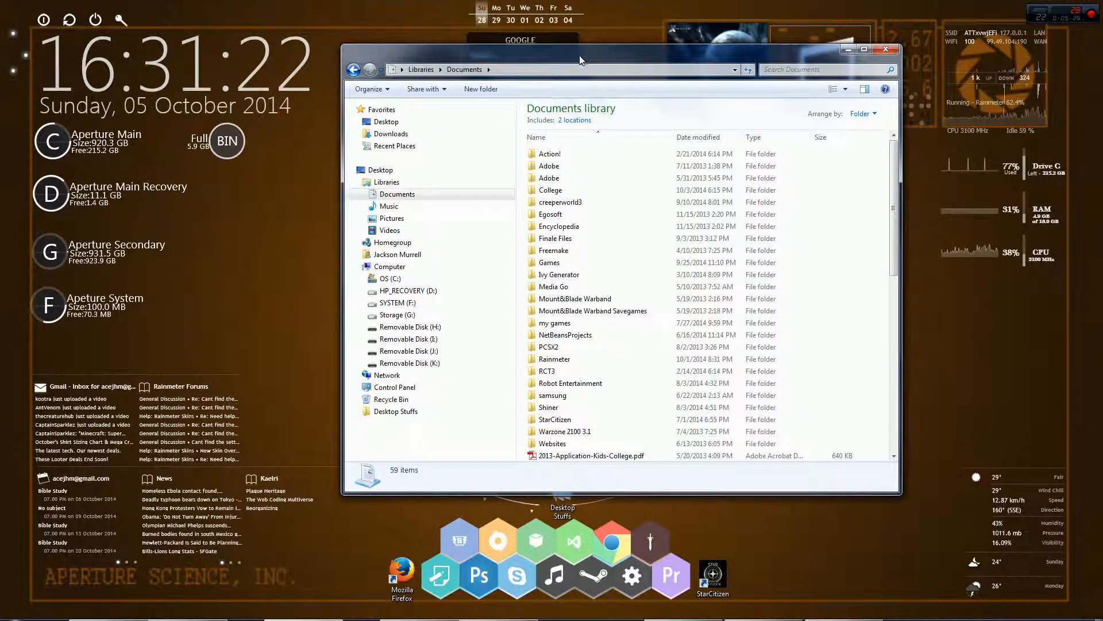
{"action": "left_click", "coordinate": [571, 364]}
{"action": "double_click", "coordinate": [571, 364]}
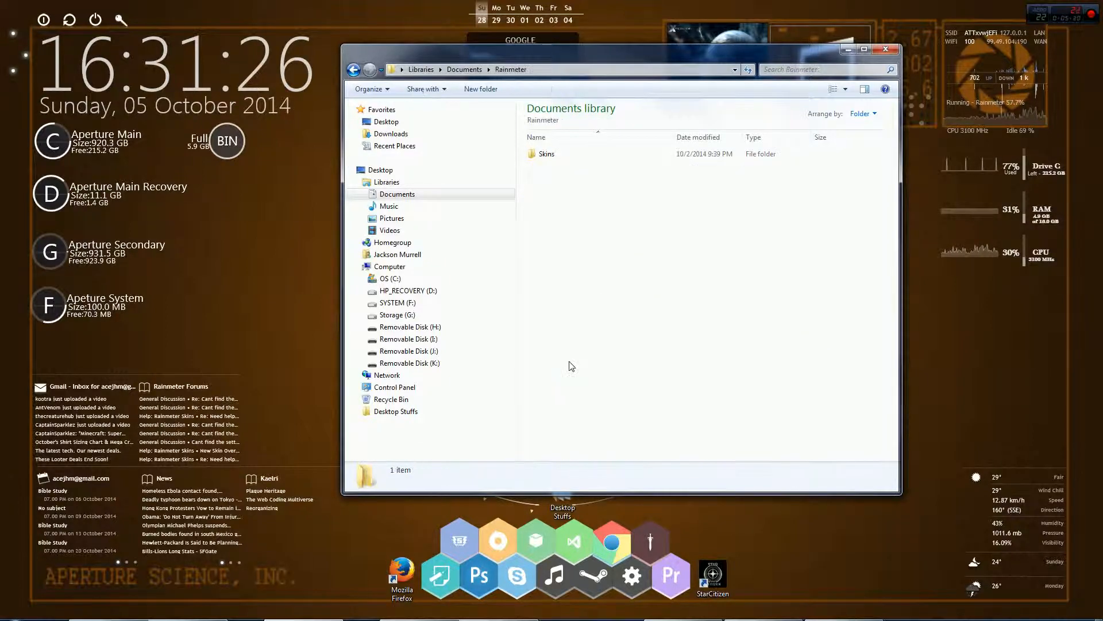
{"action": "double_click", "coordinate": [558, 161]}
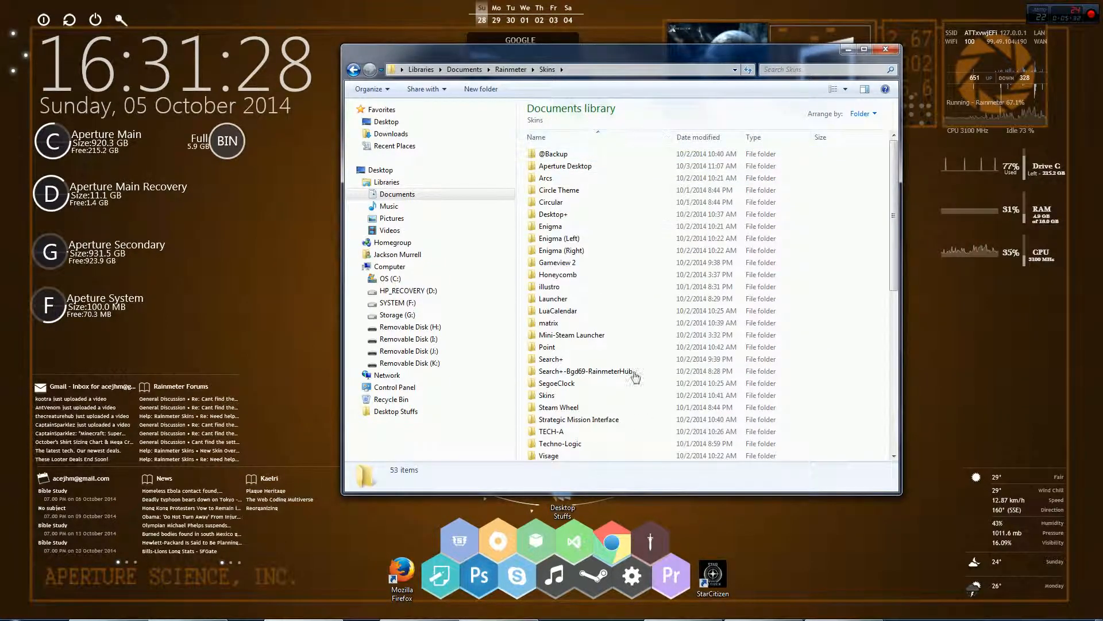
Step: Place the Skins folder and Manage Rainmeter windows side by side and examine the folder's .rmskin and archive files
{"action": "left_click_drag", "start_coordinate": [610, 57], "coordinate": [268, 60]}
{"action": "left_click_drag", "start_coordinate": [617, 148], "coordinate": [801, 114]}
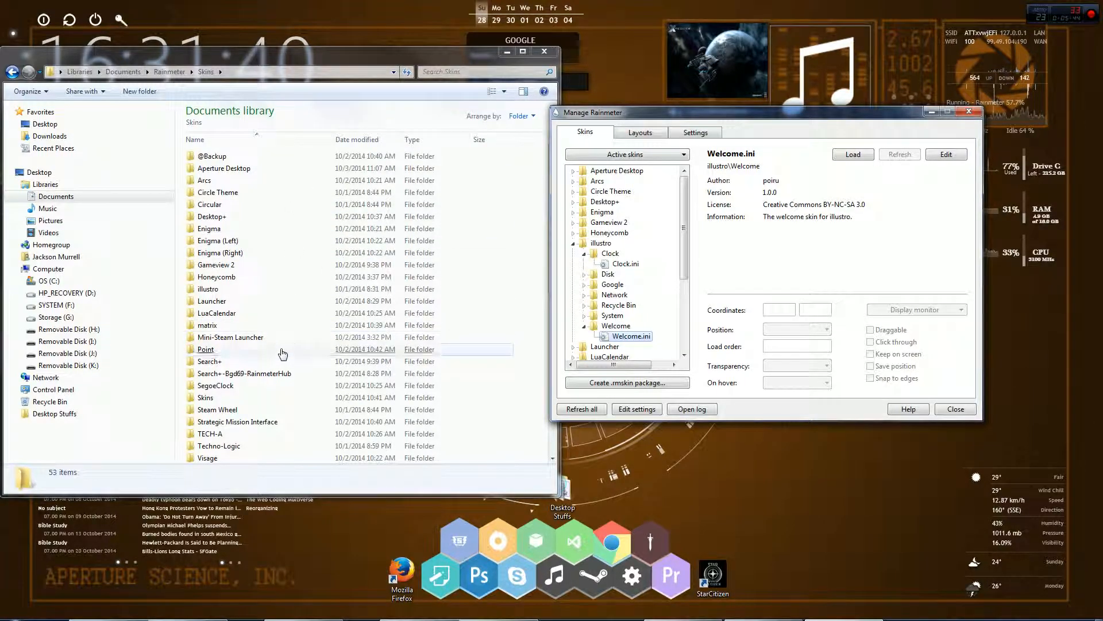
{"action": "left_click", "coordinate": [515, 174]}
{"action": "left_click_drag", "start_coordinate": [554, 171], "coordinate": [538, 360]}
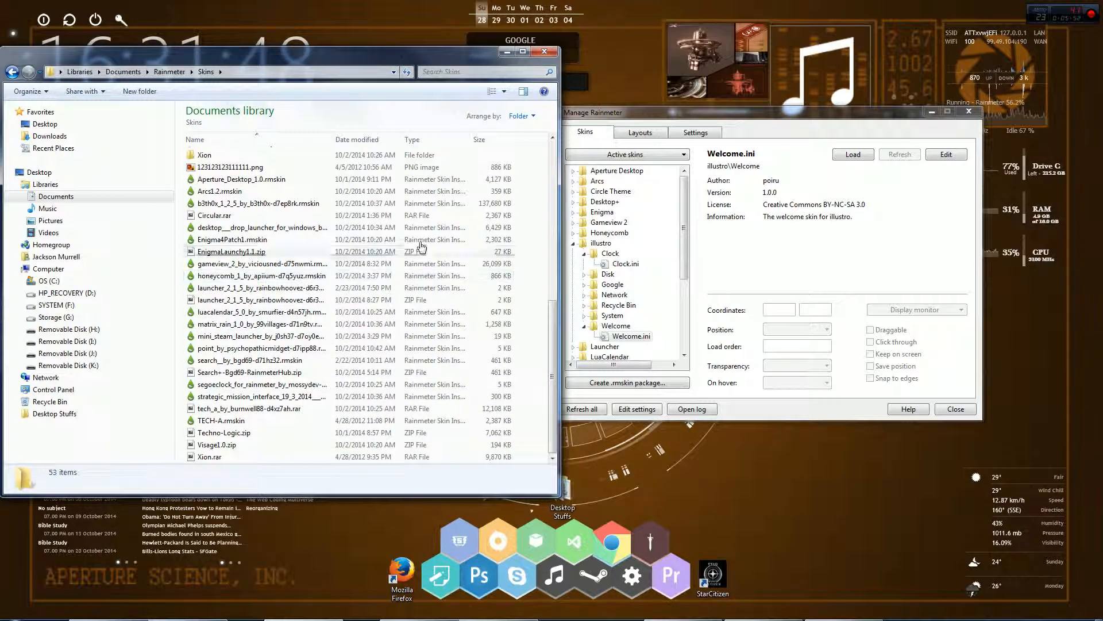
{"action": "left_click", "coordinate": [278, 229]}
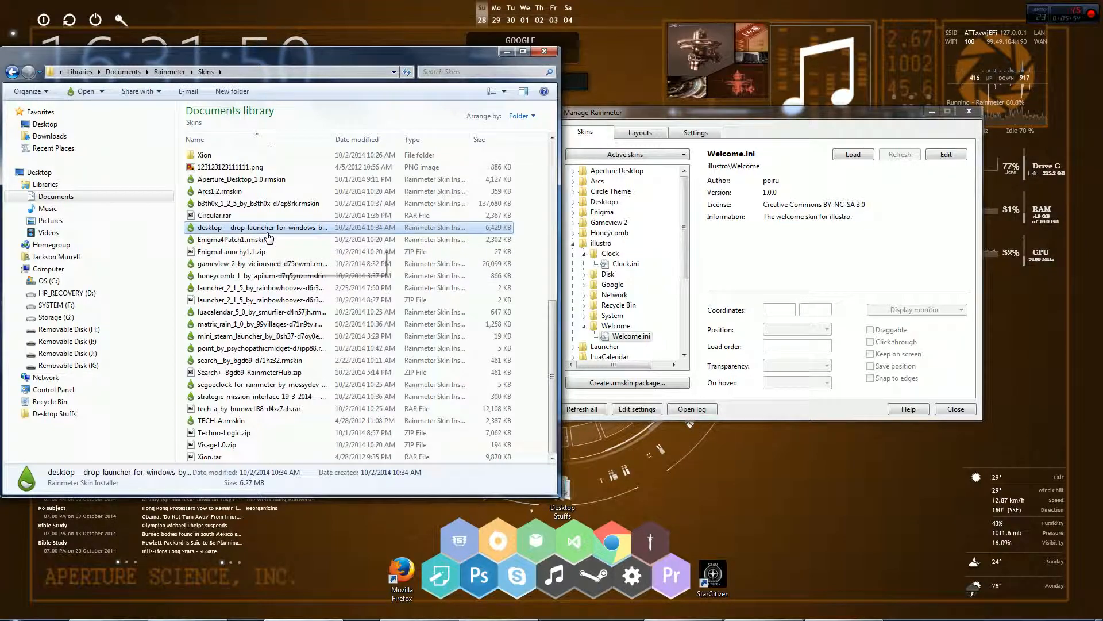
{"action": "left_click", "coordinate": [268, 217]}
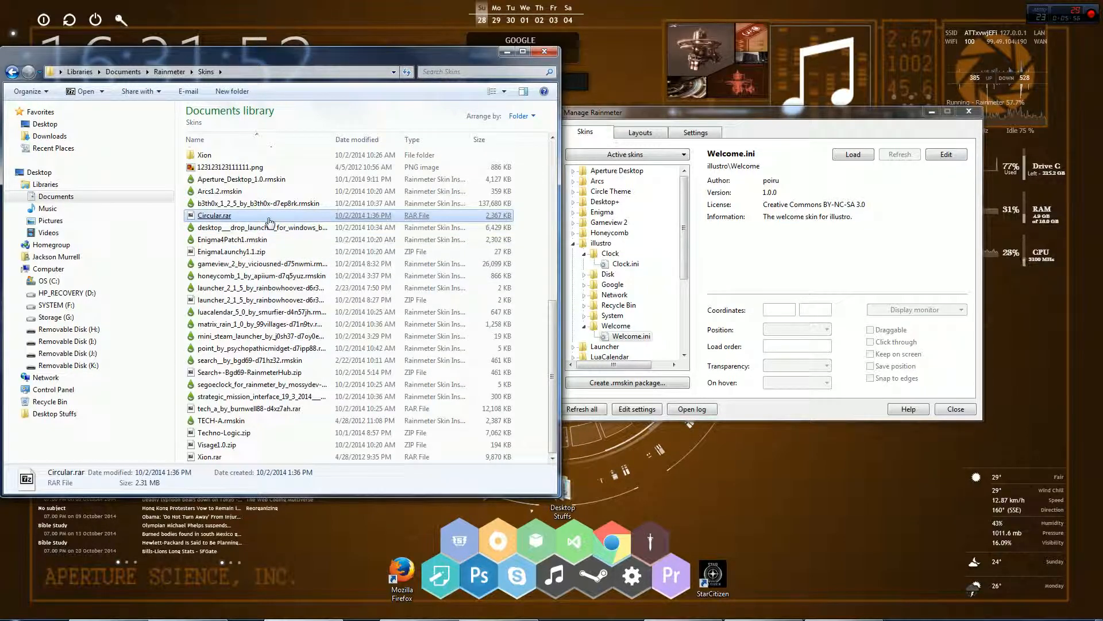
{"action": "left_click", "coordinate": [320, 230]}
{"action": "left_click", "coordinate": [319, 238]}
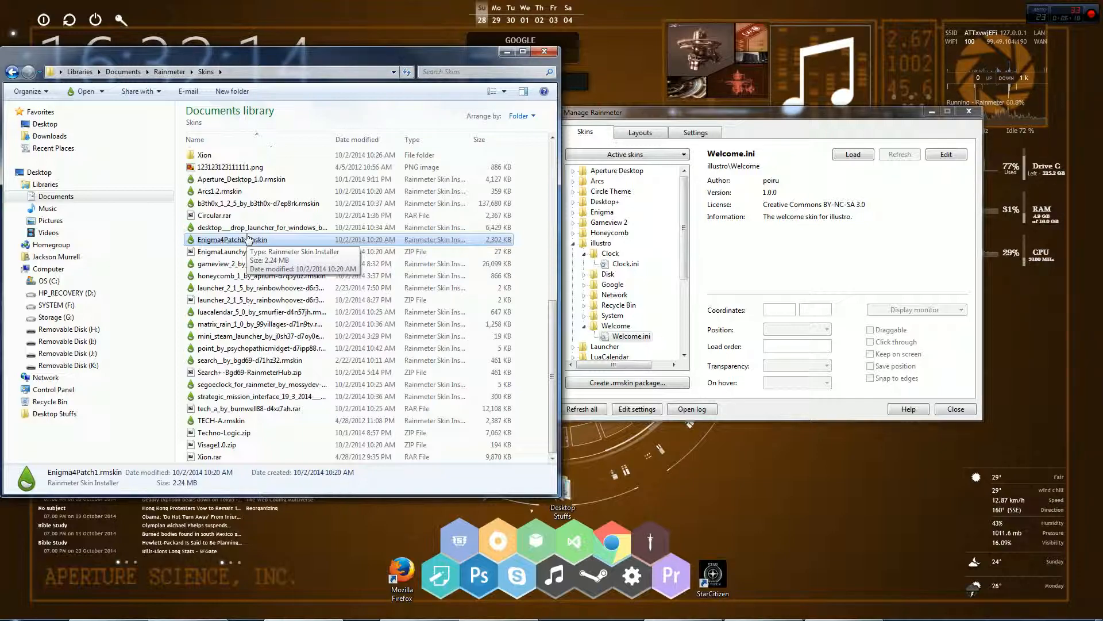
Step: Open the Aperture_Desktop_1.0.rmskin installer, review its included skin, layout and apply-layout option, and close it without installing
{"action": "left_click", "coordinate": [248, 180]}
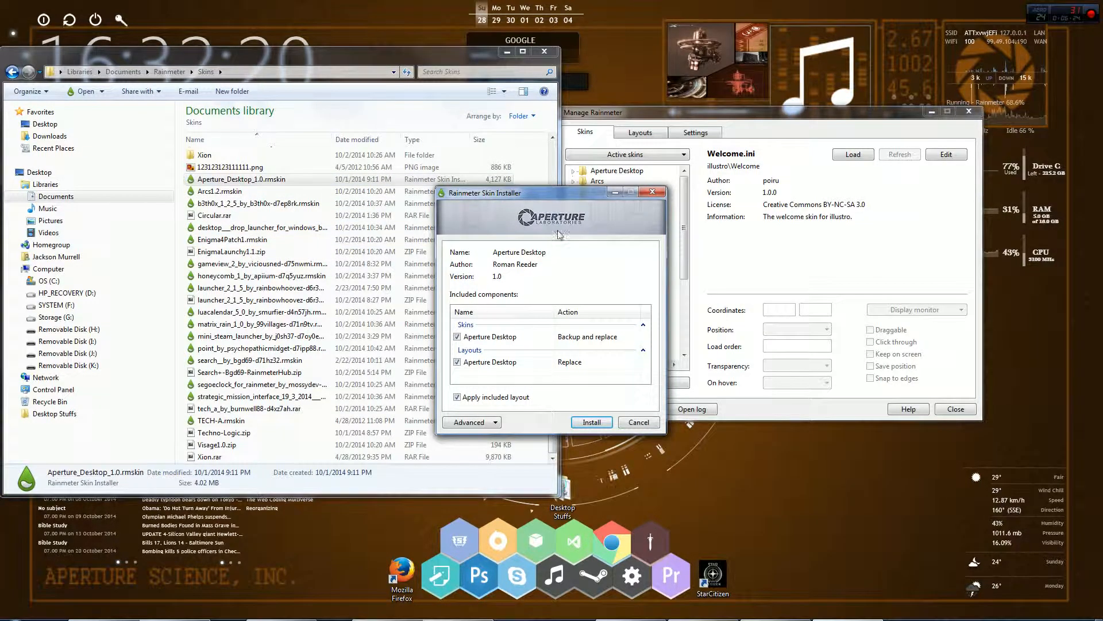
{"action": "left_click", "coordinate": [457, 336]}
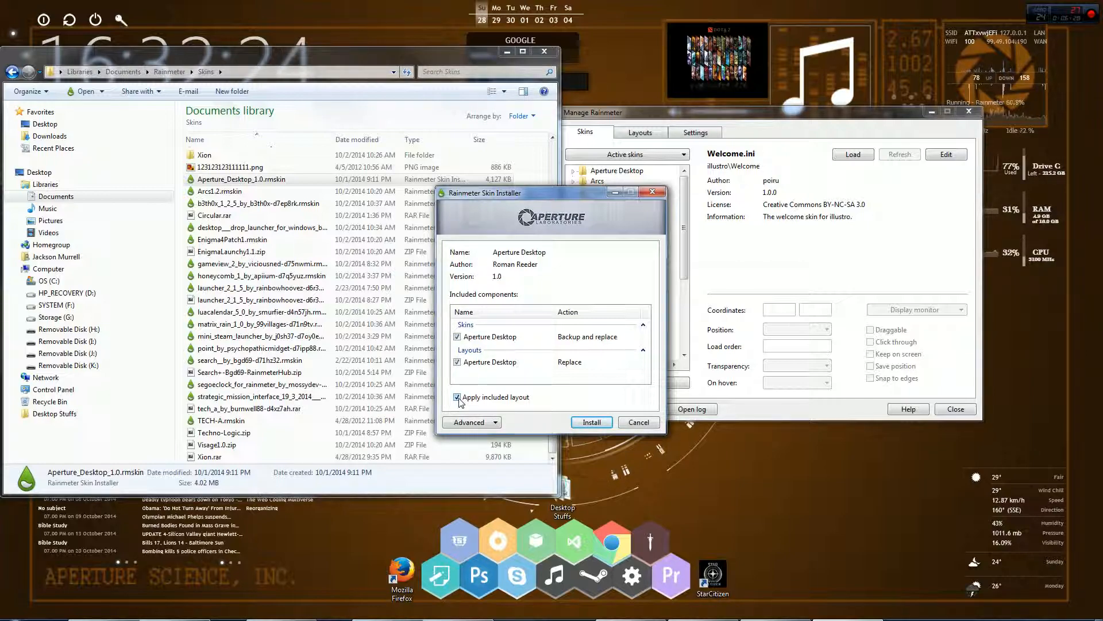
{"action": "left_click", "coordinate": [652, 192]}
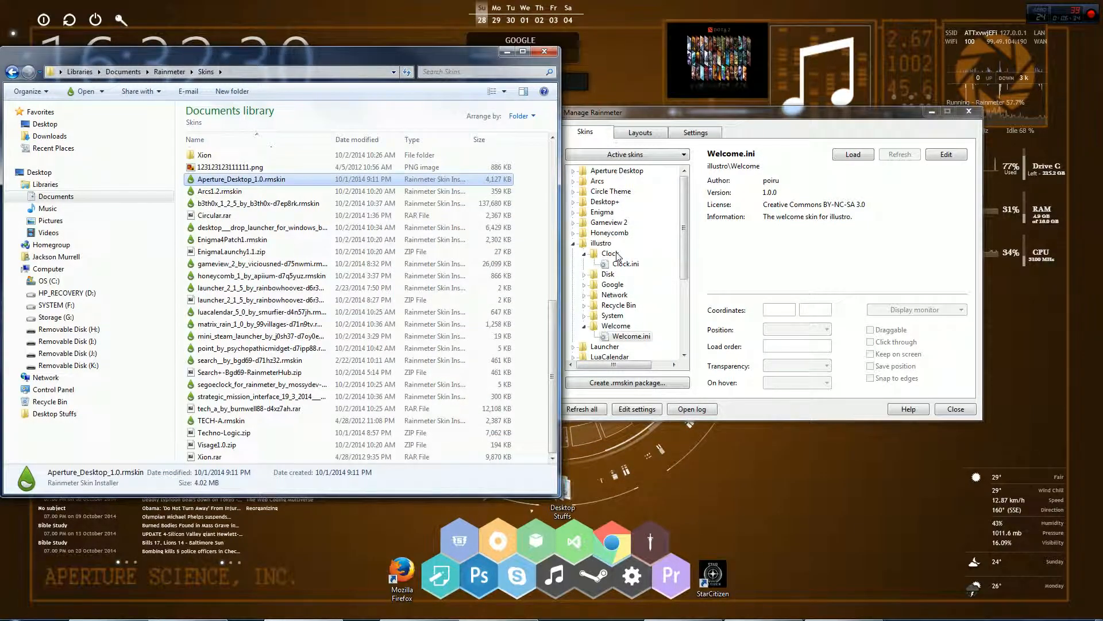
Step: Point out Circular.rar, inspect the Visage folder inside Visage1.0.zip, and close the archive
{"action": "left_click", "coordinate": [214, 216]}
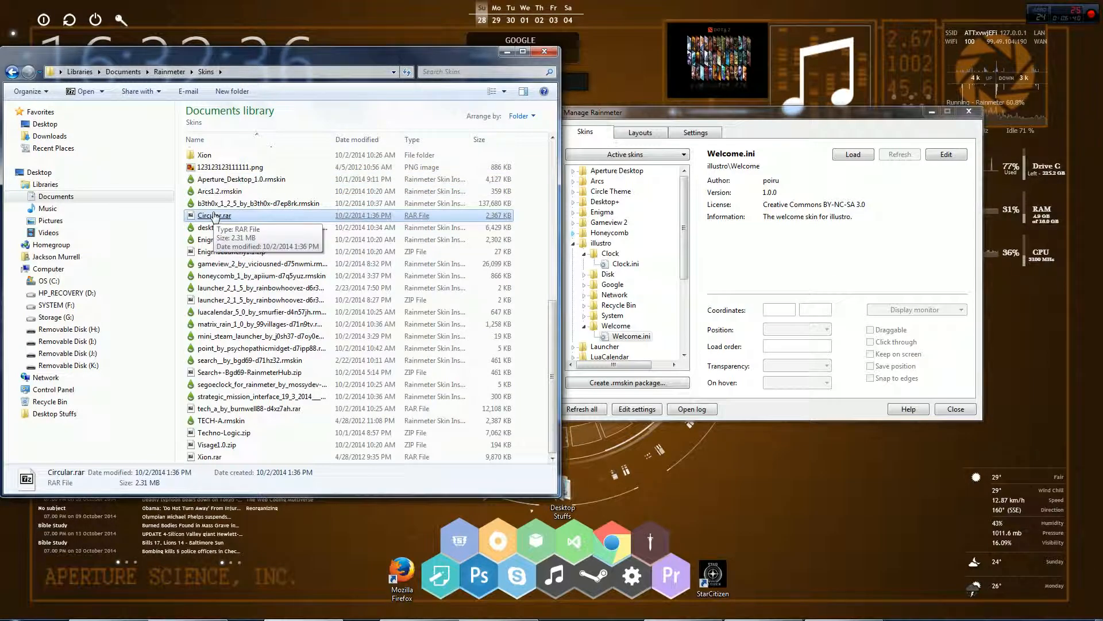
{"action": "left_click", "coordinate": [230, 446]}
{"action": "double_click", "coordinate": [230, 447]}
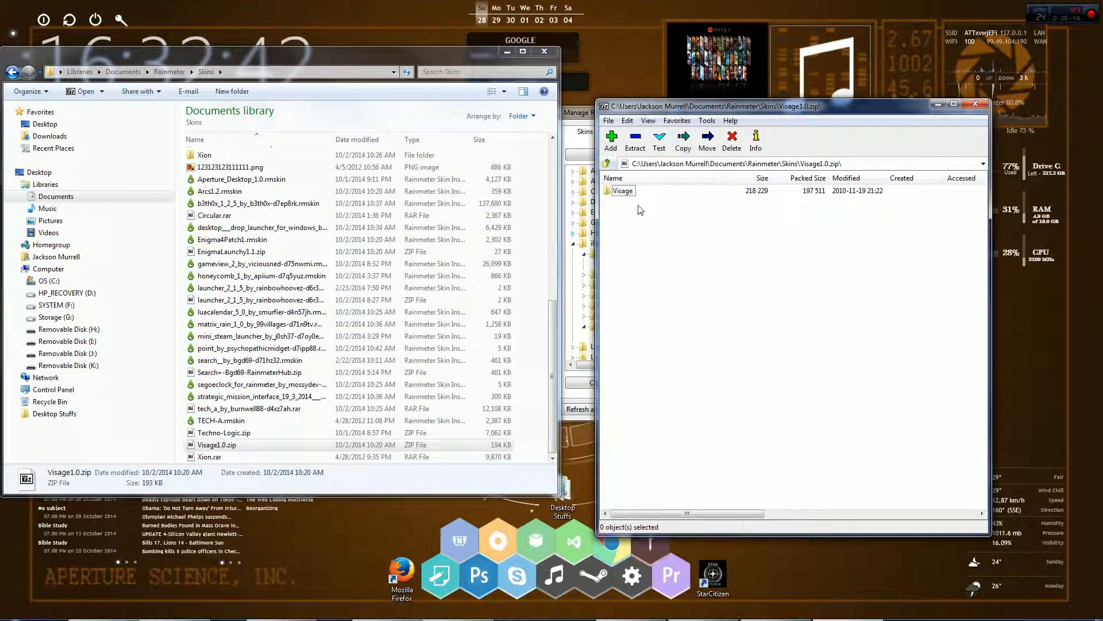
{"action": "double_click", "coordinate": [625, 191]}
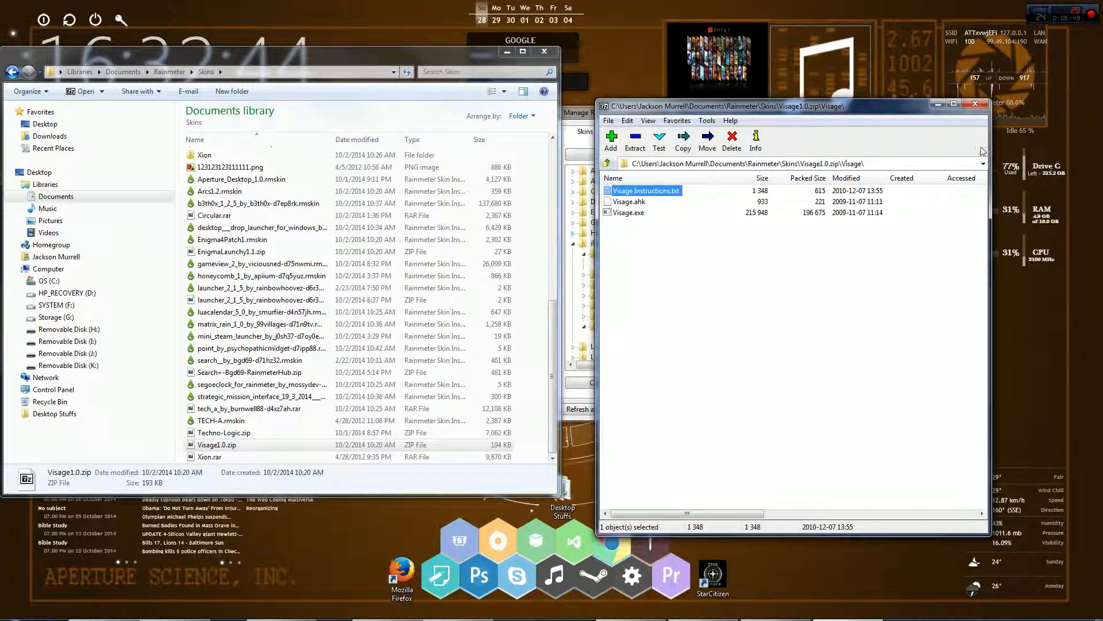
{"action": "left_click", "coordinate": [975, 104]}
Step: Open Techno-Logic.zip, examine the contents of its Techno-Logic folder, and return to the archive's root level
{"action": "double_click", "coordinate": [250, 432]}
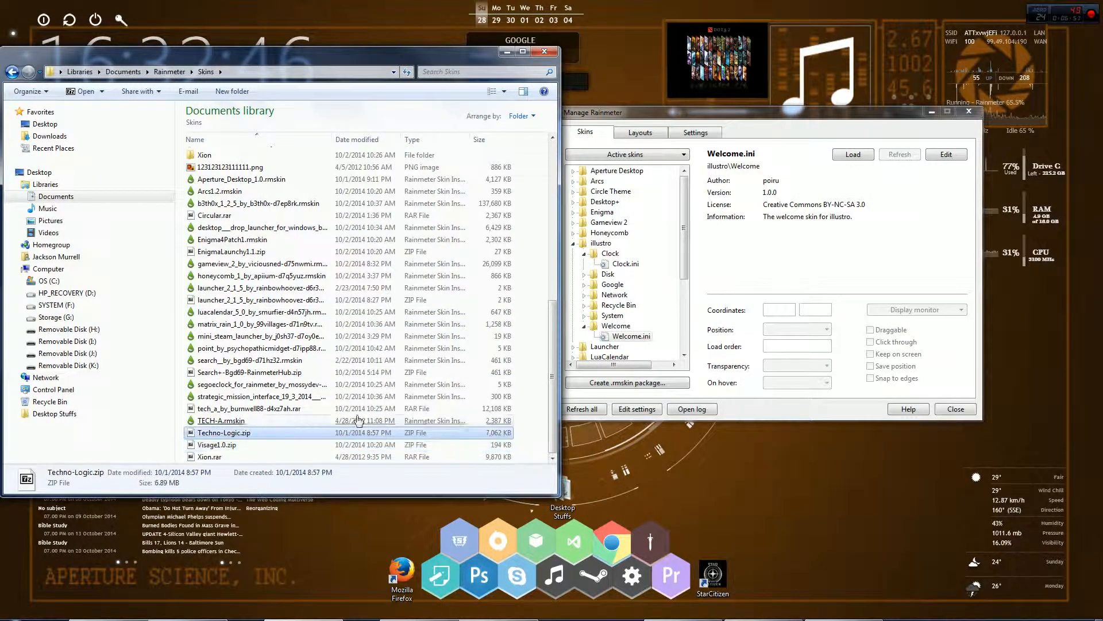
{"action": "double_click", "coordinate": [630, 191]}
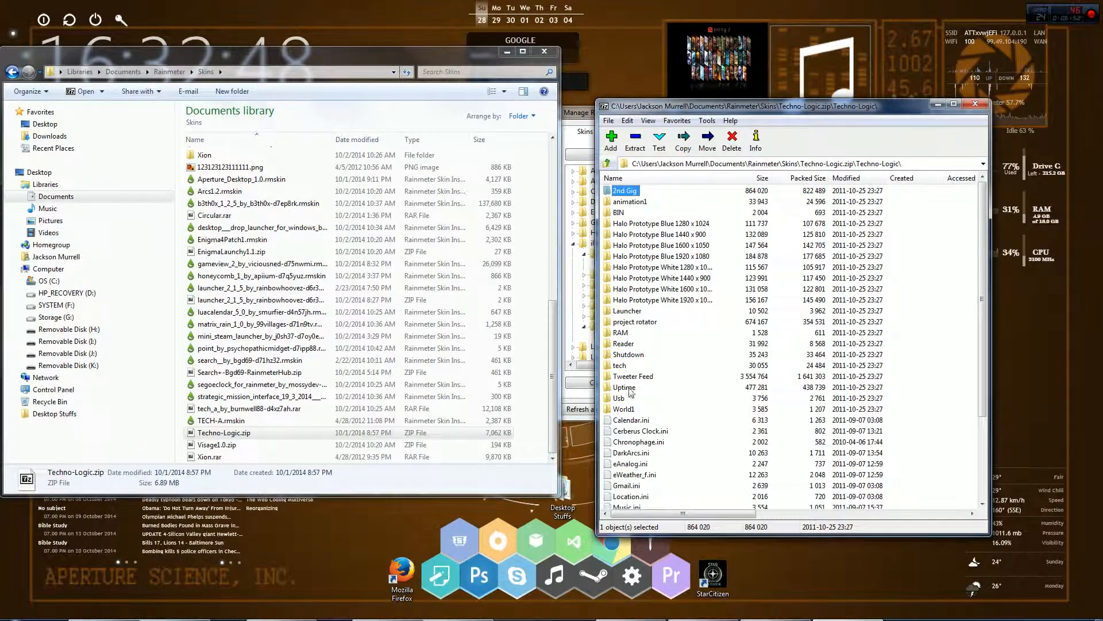
{"action": "left_click", "coordinate": [608, 165]}
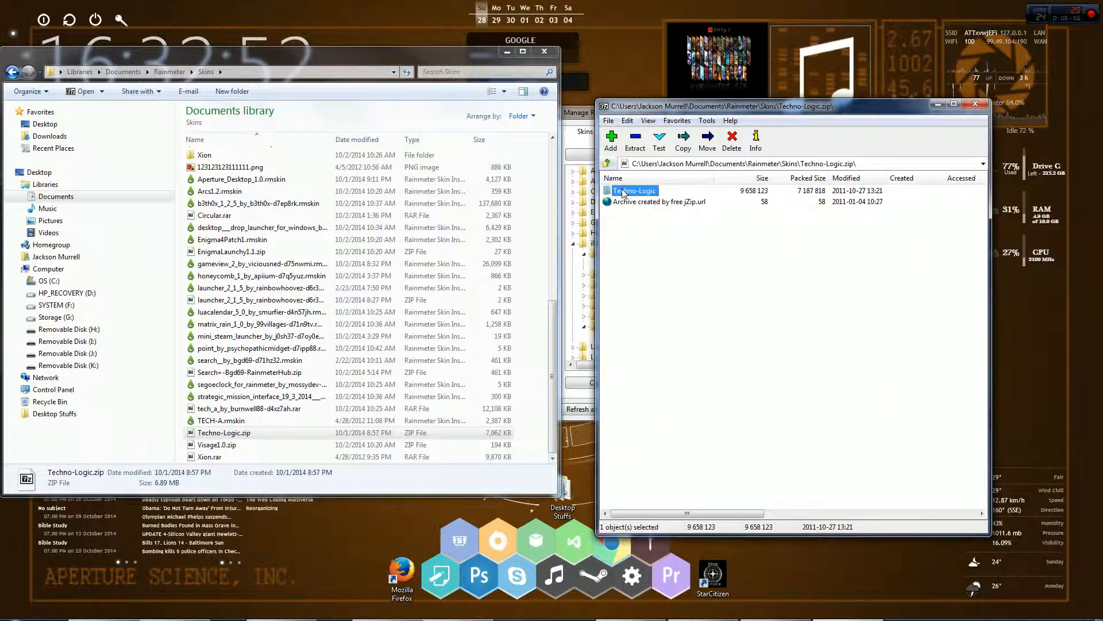
{"action": "double_click", "coordinate": [623, 192]}
{"action": "scroll", "coordinate": [675, 402], "scroll_direction": "down", "scroll_amount": 4}
{"action": "scroll", "coordinate": [659, 370], "scroll_direction": "up", "scroll_amount": 4}
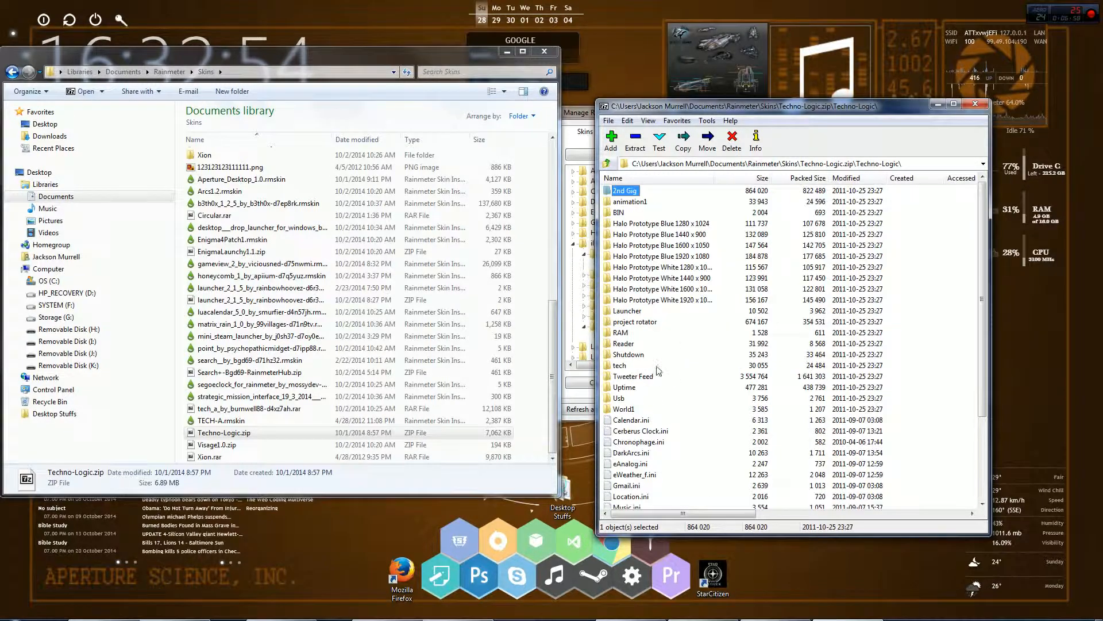
{"action": "left_click", "coordinate": [607, 164]}
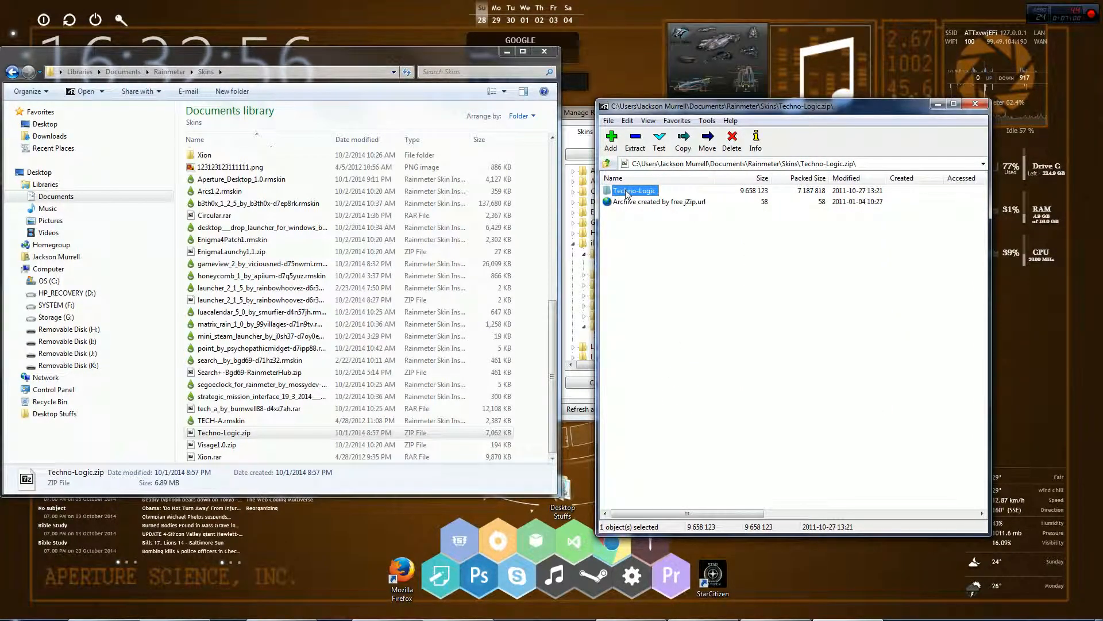
Step: Look through the extracted skin folders in the Skins directory, minimize the archive window, and close the Skins folder window
{"action": "left_click_drag", "start_coordinate": [550, 309], "coordinate": [543, 190]}
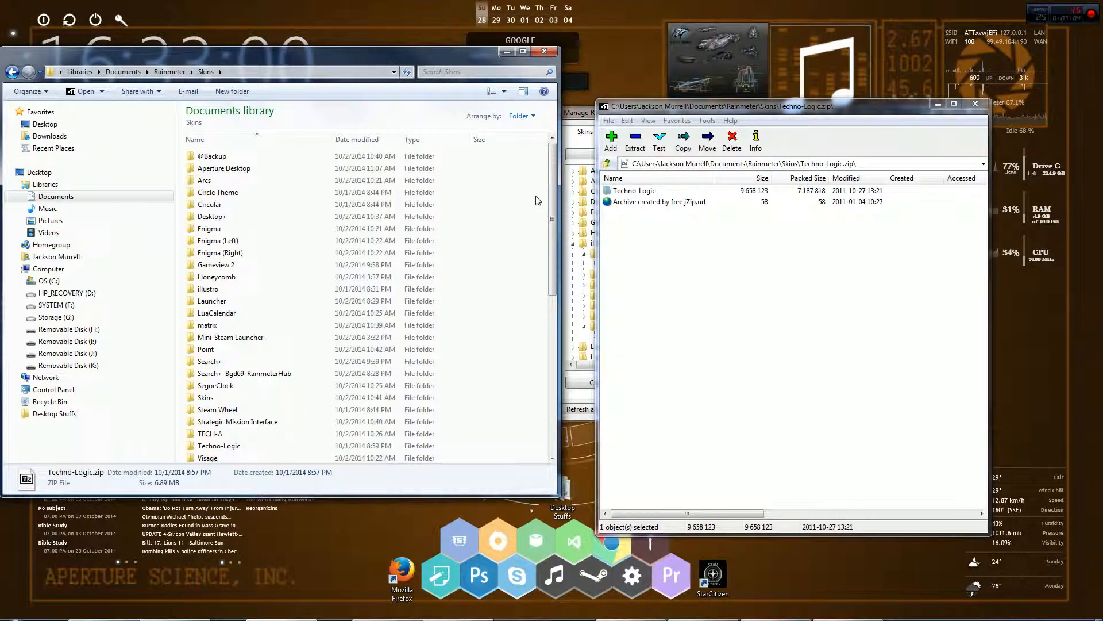
{"action": "scroll", "coordinate": [536, 200], "scroll_direction": "down", "scroll_amount": 3}
{"action": "left_click", "coordinate": [938, 105]}
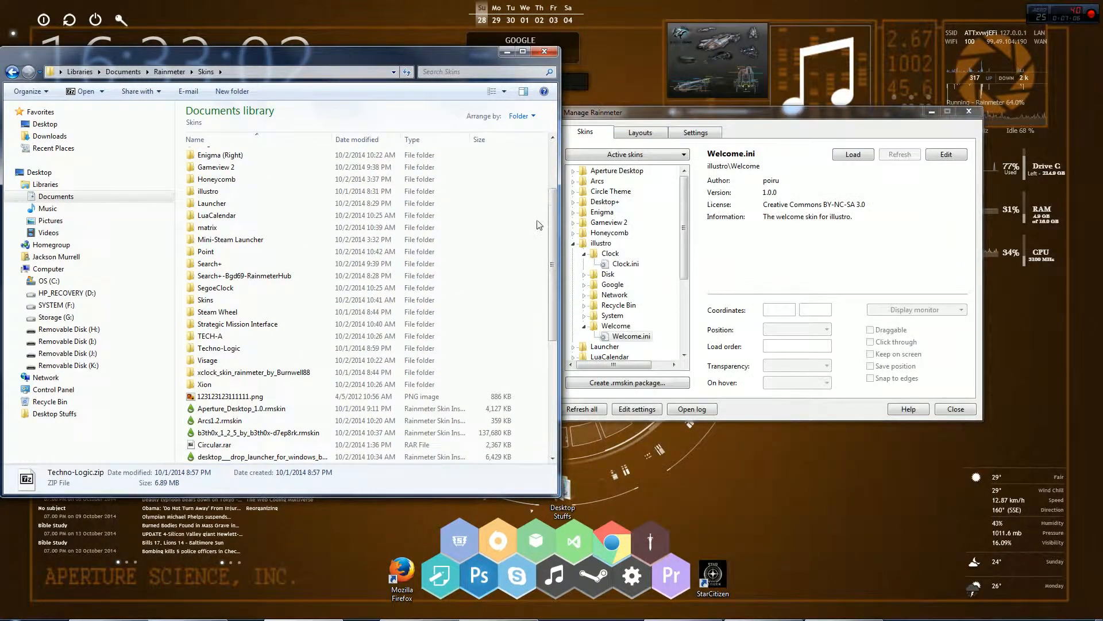
{"action": "scroll", "coordinate": [551, 231], "scroll_direction": "down", "scroll_amount": 7}
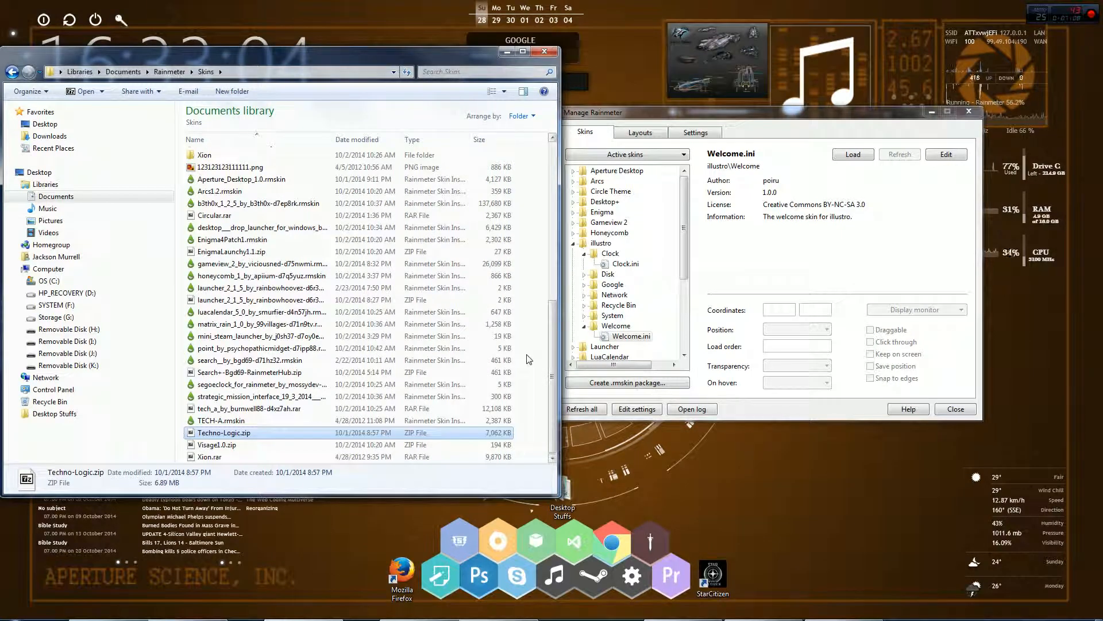
{"action": "key", "text": "alt+F4"}
Step: Collapse the illustro suite in the skin list and move the Manage Rainmeter window closer to the middle of the desktop
{"action": "left_click_drag", "start_coordinate": [617, 112], "coordinate": [504, 111]}
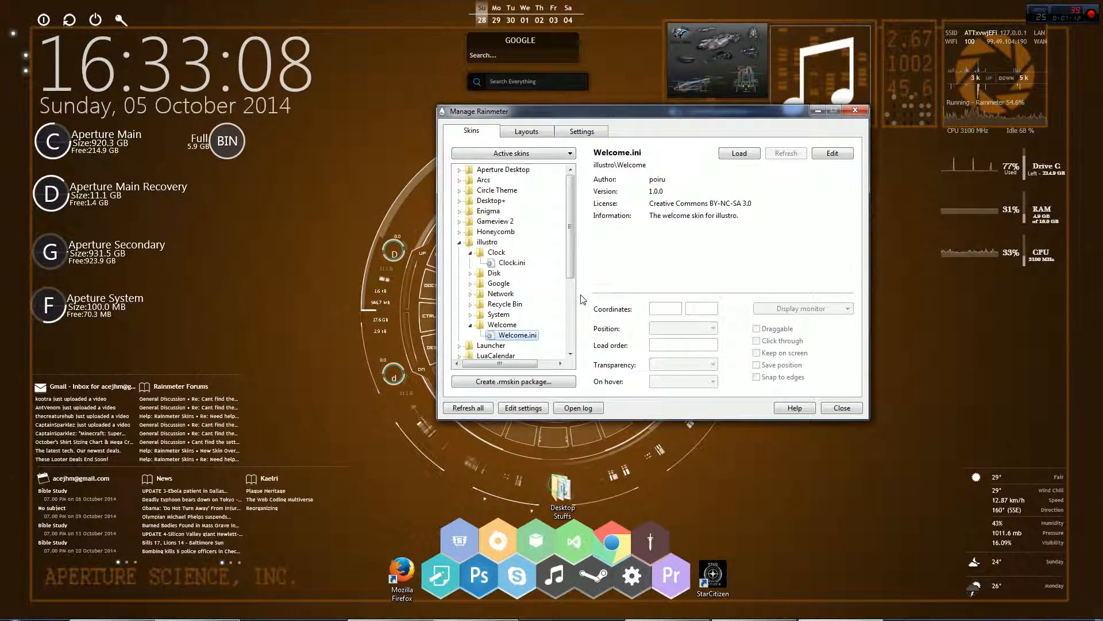
{"action": "left_click", "coordinate": [460, 242]}
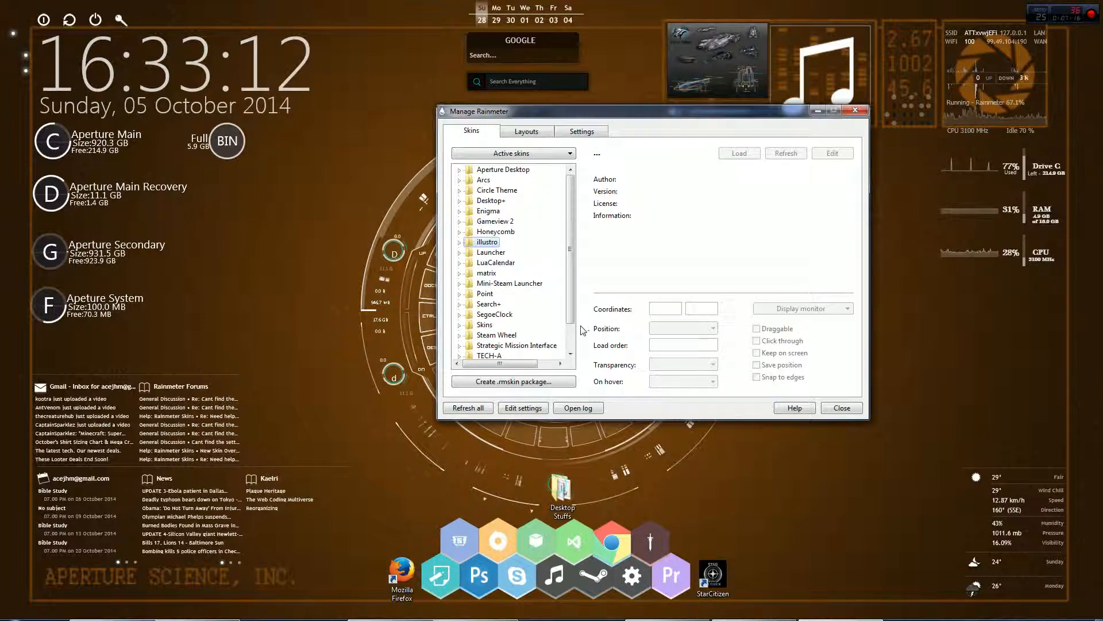
{"action": "left_click_drag", "start_coordinate": [644, 109], "coordinate": [614, 110]}
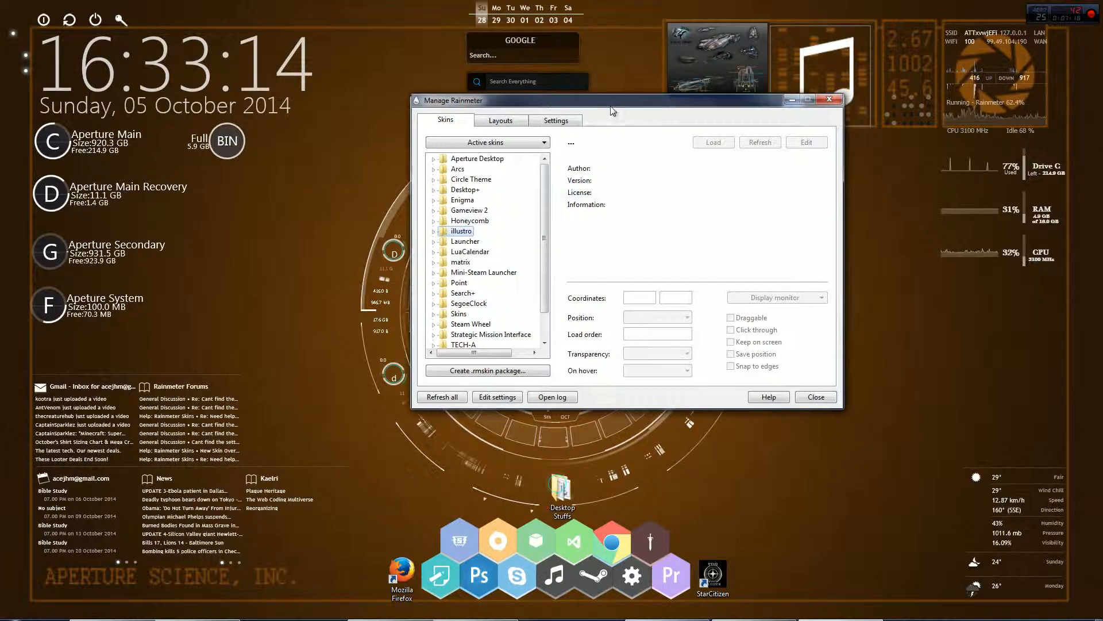
Step: Refresh all skins and look through the active skin list
{"action": "left_click", "coordinate": [450, 400]}
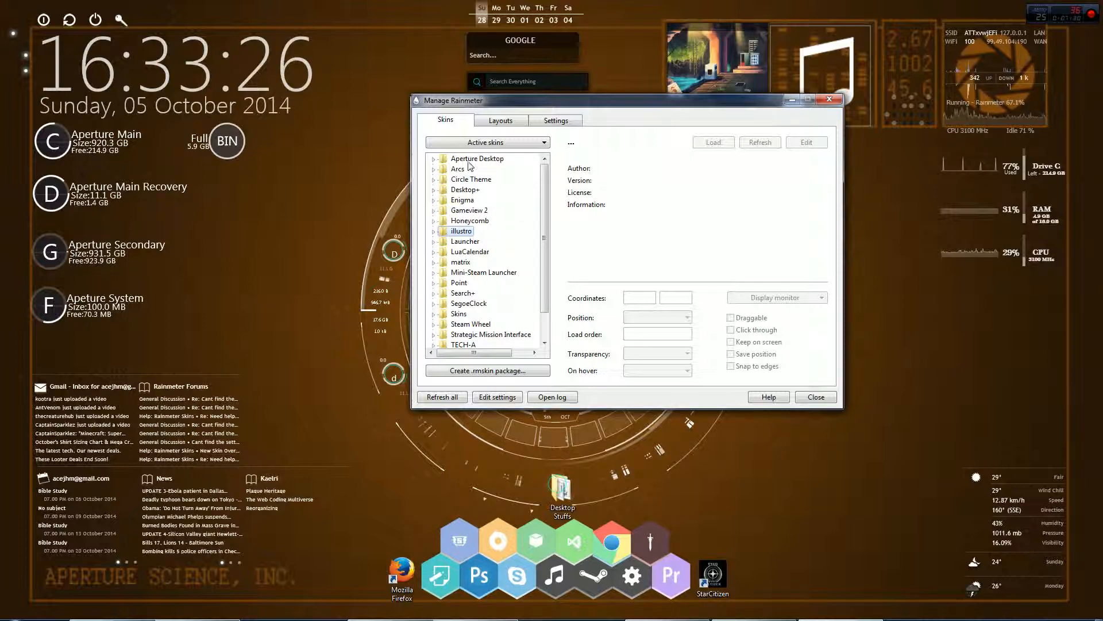
{"action": "scroll", "coordinate": [561, 277], "scroll_direction": "down", "scroll_amount": 1}
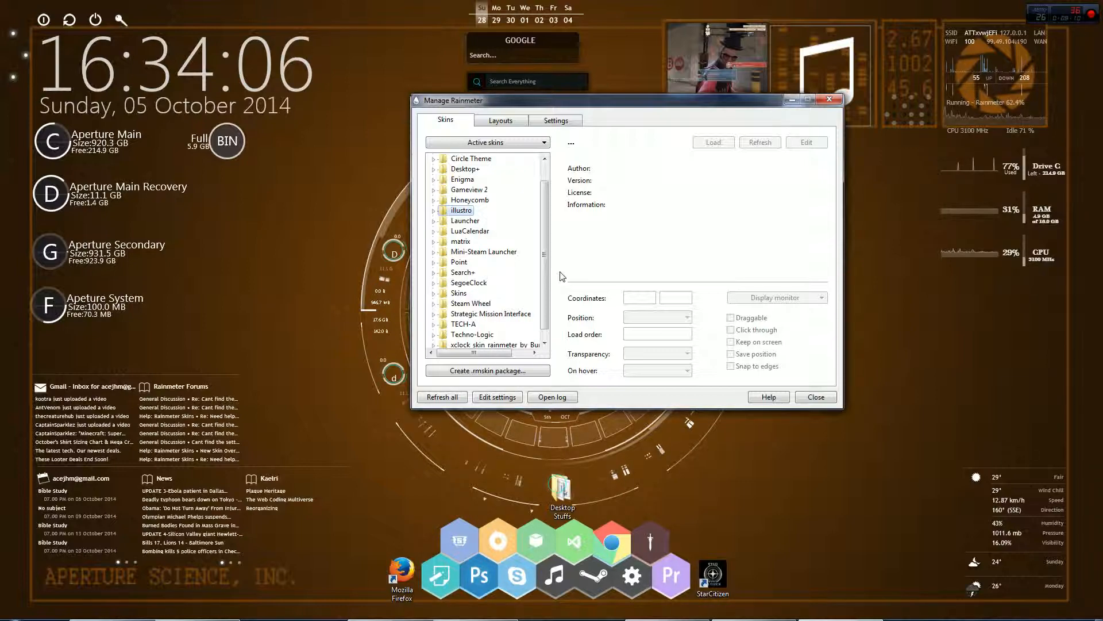
Step: Switch to Chrome, go back from the Visualizer page, and look through customize.org's Rainmeter skins page
{"action": "mouse_move", "coordinate": [194, 618]}
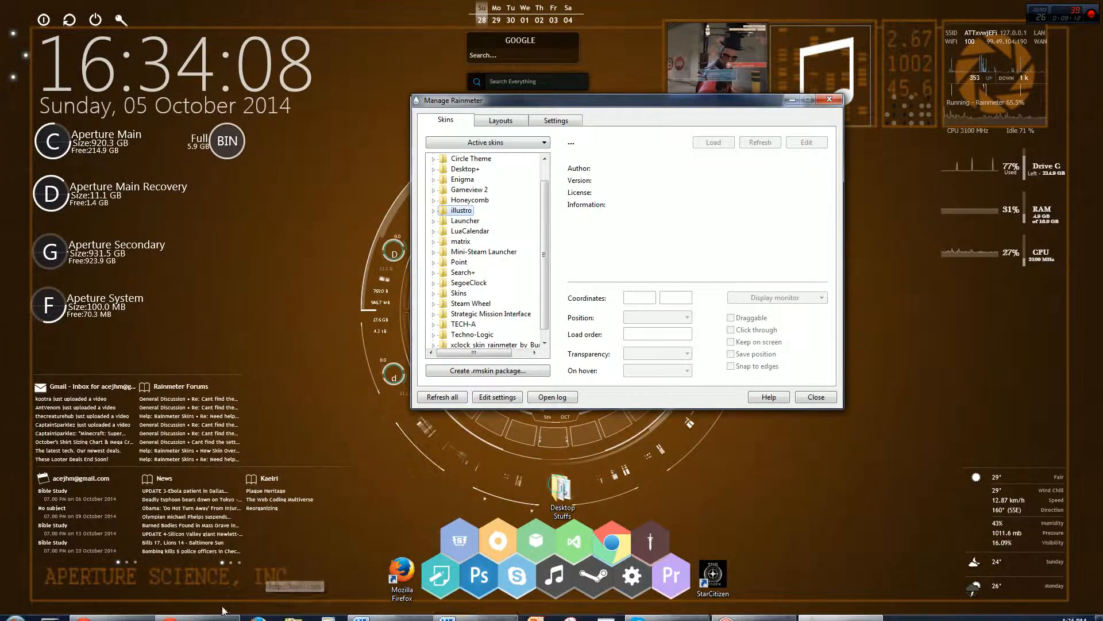
{"action": "left_click", "coordinate": [194, 610]}
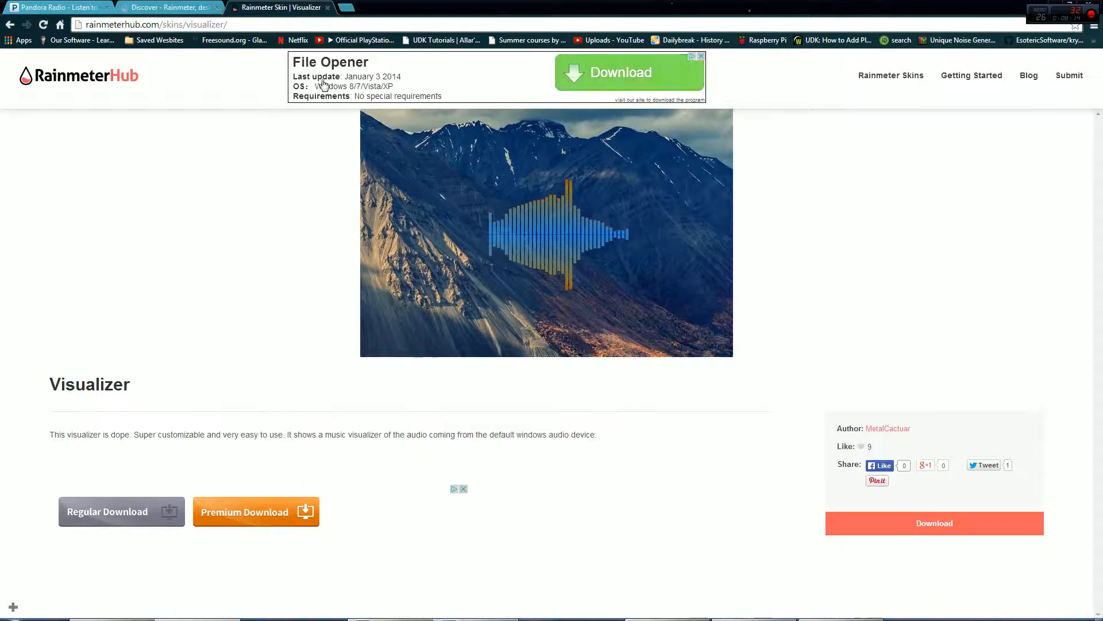
{"action": "left_click", "coordinate": [9, 26]}
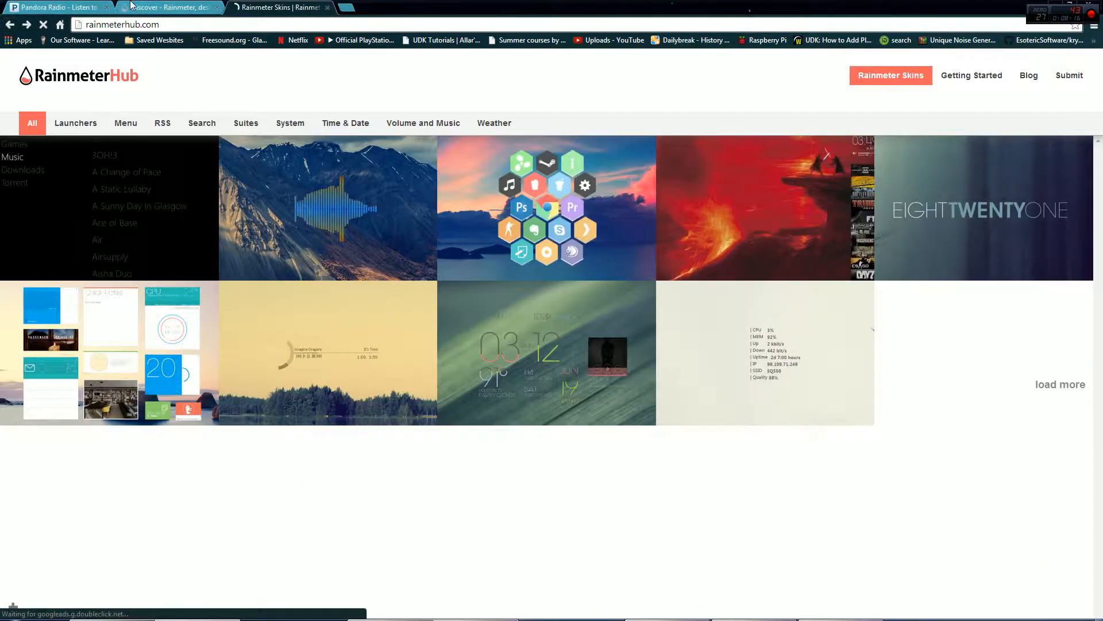
{"action": "left_click", "coordinate": [9, 26]}
{"action": "left_click", "coordinate": [362, 274]}
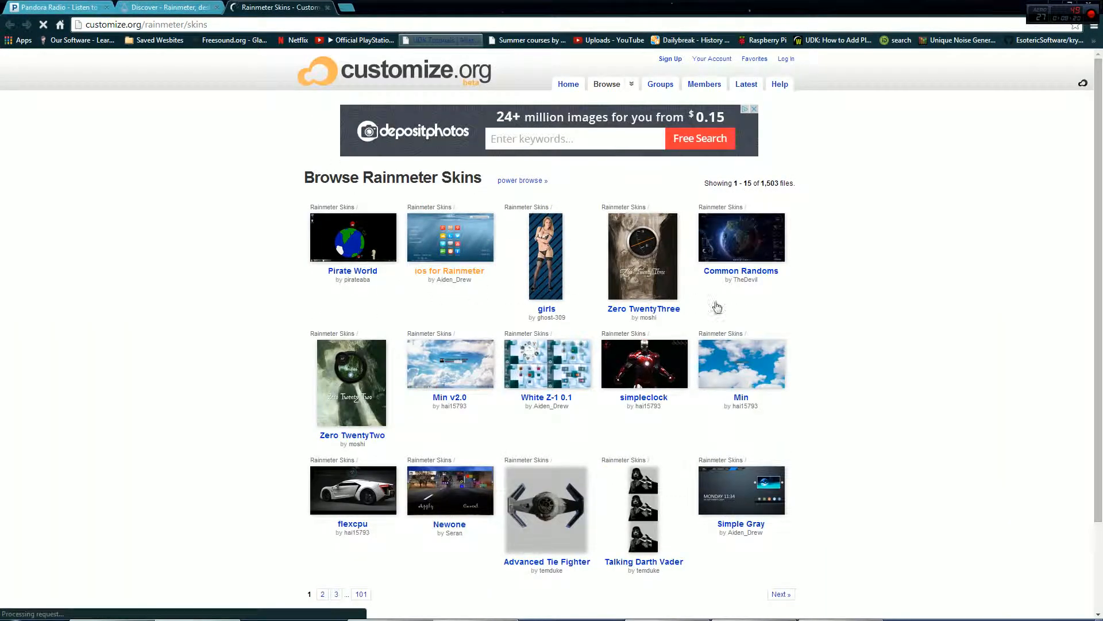
{"action": "scroll", "coordinate": [293, 389], "scroll_direction": "down", "scroll_amount": 2}
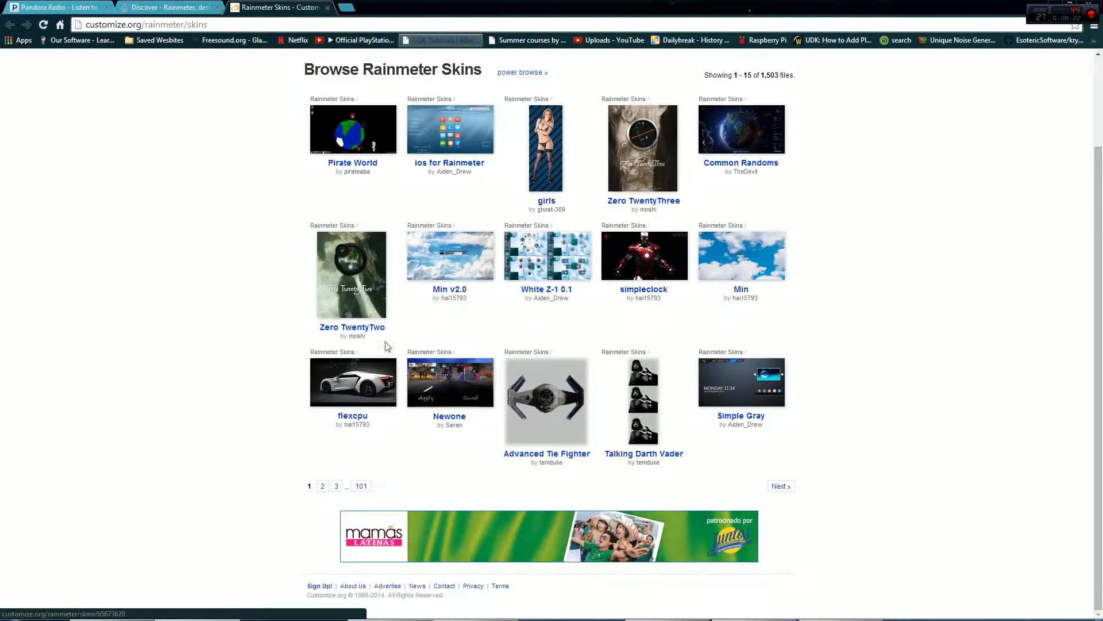
{"action": "scroll", "coordinate": [293, 389], "scroll_direction": "up", "scroll_amount": 2}
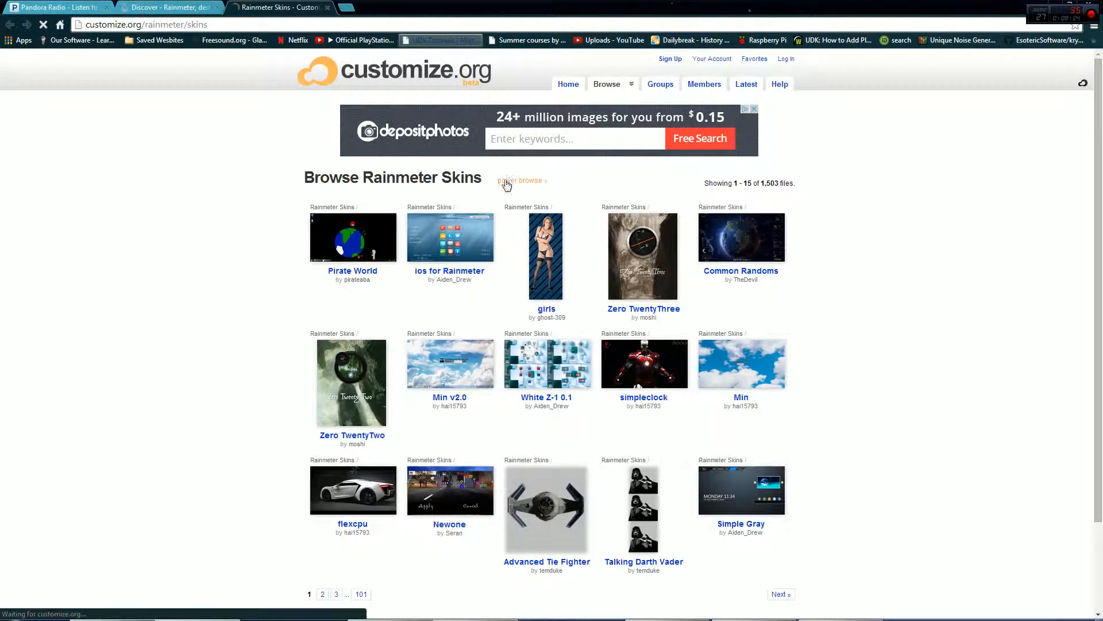
Step: Use power browse on customize.org, go to the second page of Rainmeter skins, and open the hard-black skin
{"action": "left_click", "coordinate": [507, 181]}
{"action": "scroll", "coordinate": [248, 267], "scroll_direction": "down", "scroll_amount": 4}
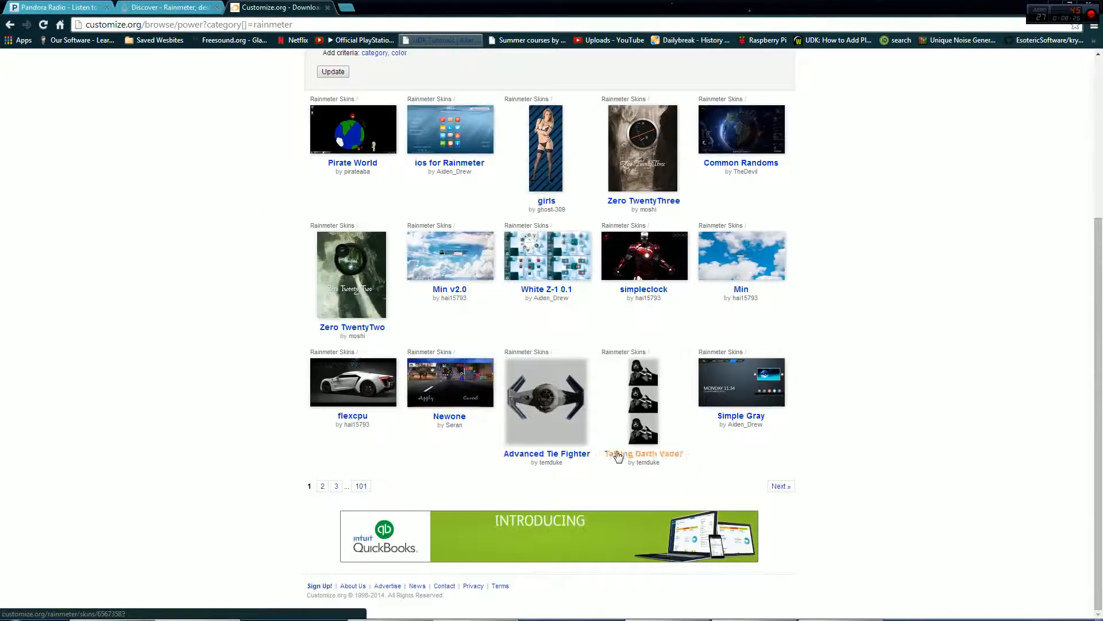
{"action": "left_click", "coordinate": [781, 486]}
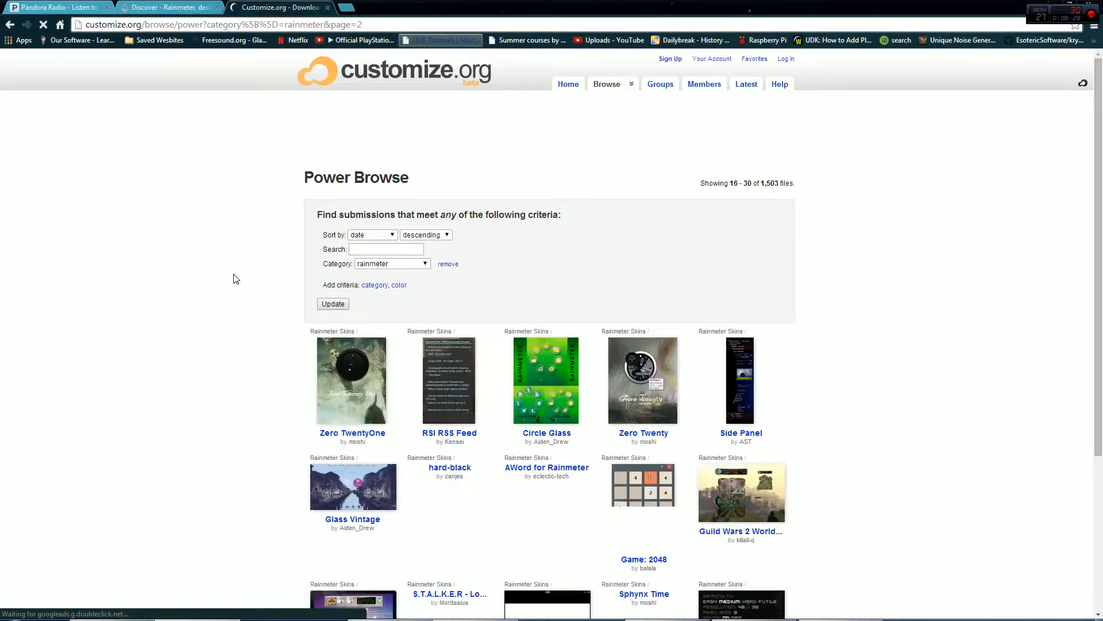
{"action": "scroll", "coordinate": [234, 285], "scroll_direction": "down", "scroll_amount": 3}
{"action": "left_click", "coordinate": [420, 311]}
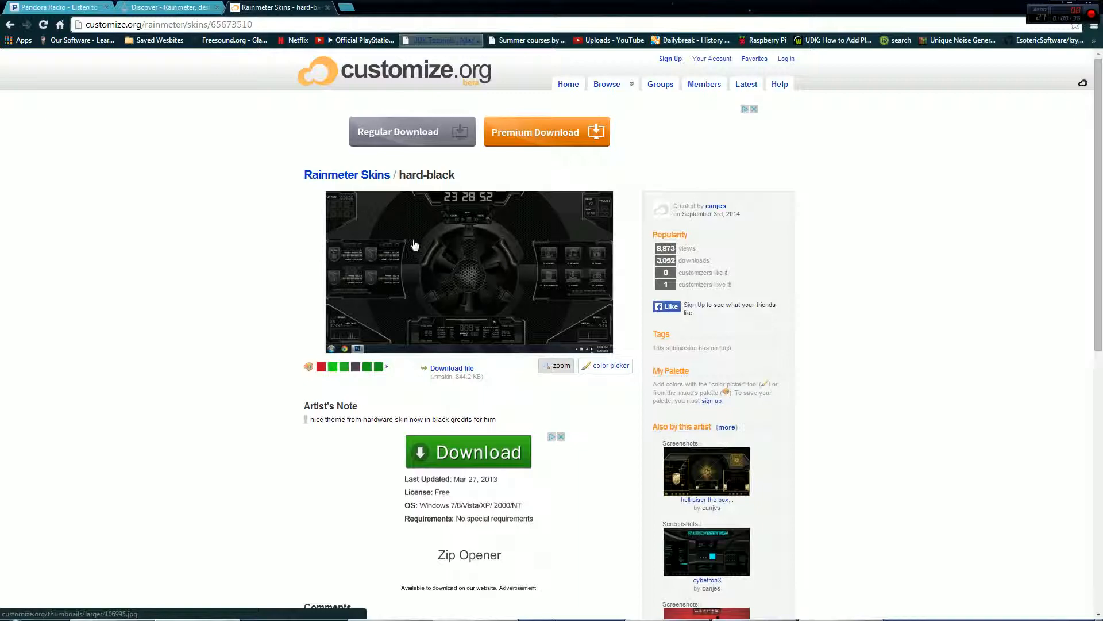
Step: Close the hard-black page, minimize the browser, and shift the Manage Rainmeter window slightly lower
{"action": "left_click", "coordinate": [327, 7]}
{"action": "left_click", "coordinate": [1054, 3]}
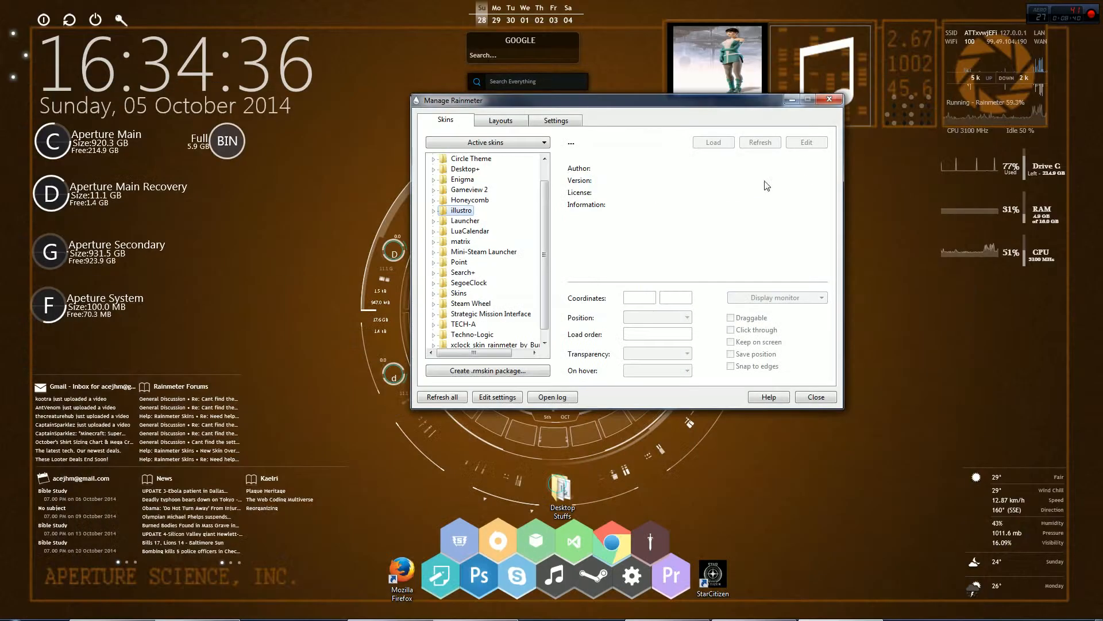
{"action": "left_click_drag", "start_coordinate": [620, 100], "coordinate": [609, 117]}
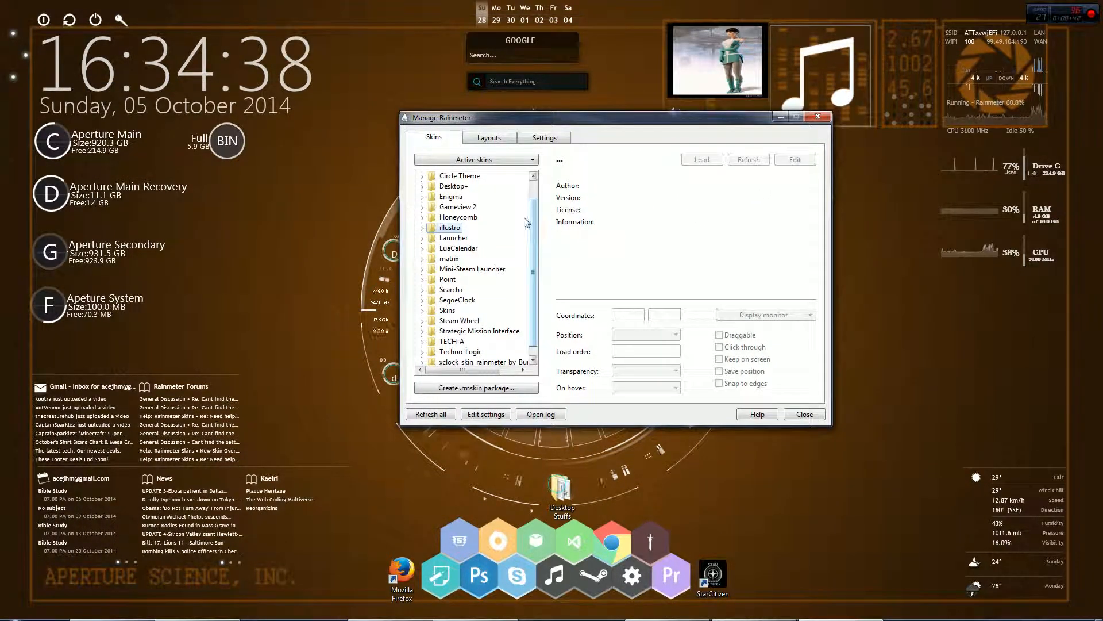
Step: Expand Circle Theme and its Comp Info folder, and load the comp.ini skin
{"action": "left_click", "coordinate": [423, 176]}
{"action": "left_click", "coordinate": [434, 187]}
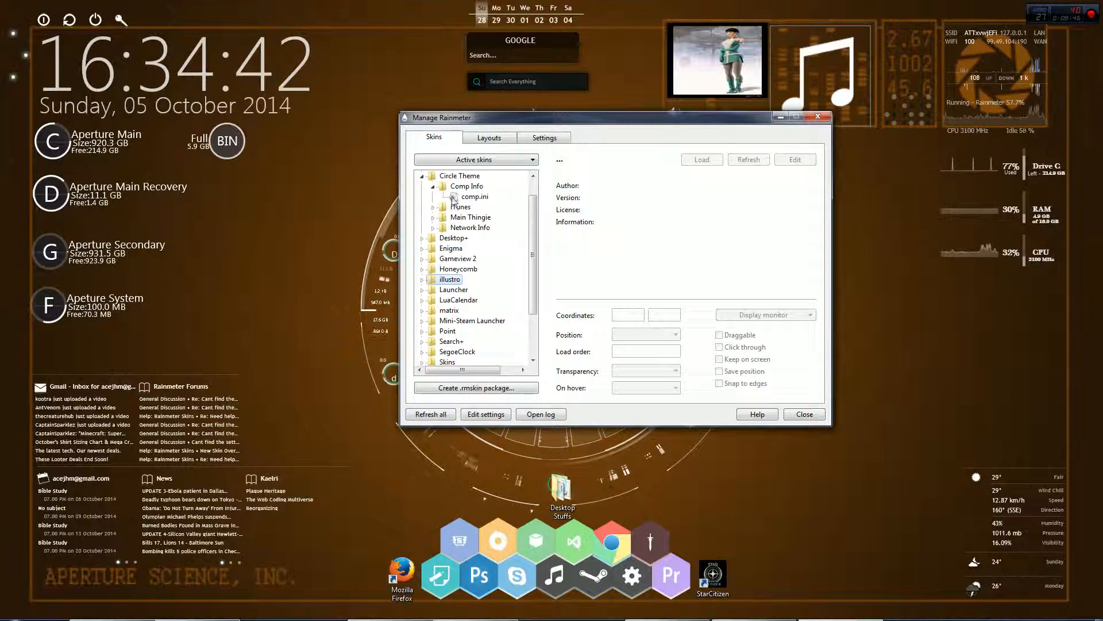
{"action": "left_click", "coordinate": [482, 197]}
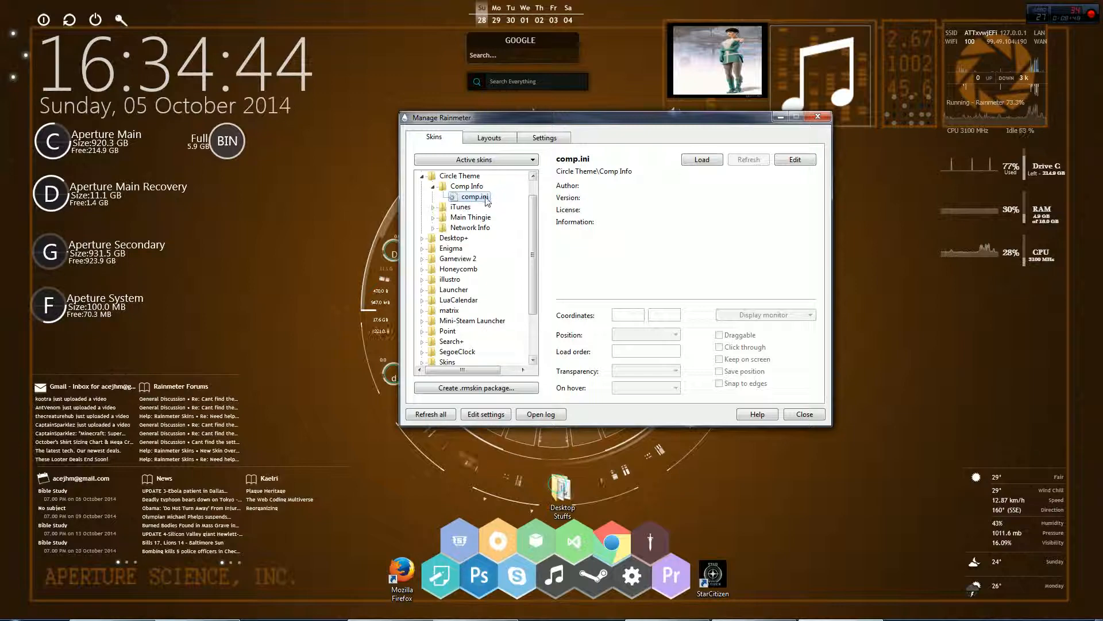
{"action": "left_click", "coordinate": [712, 163]}
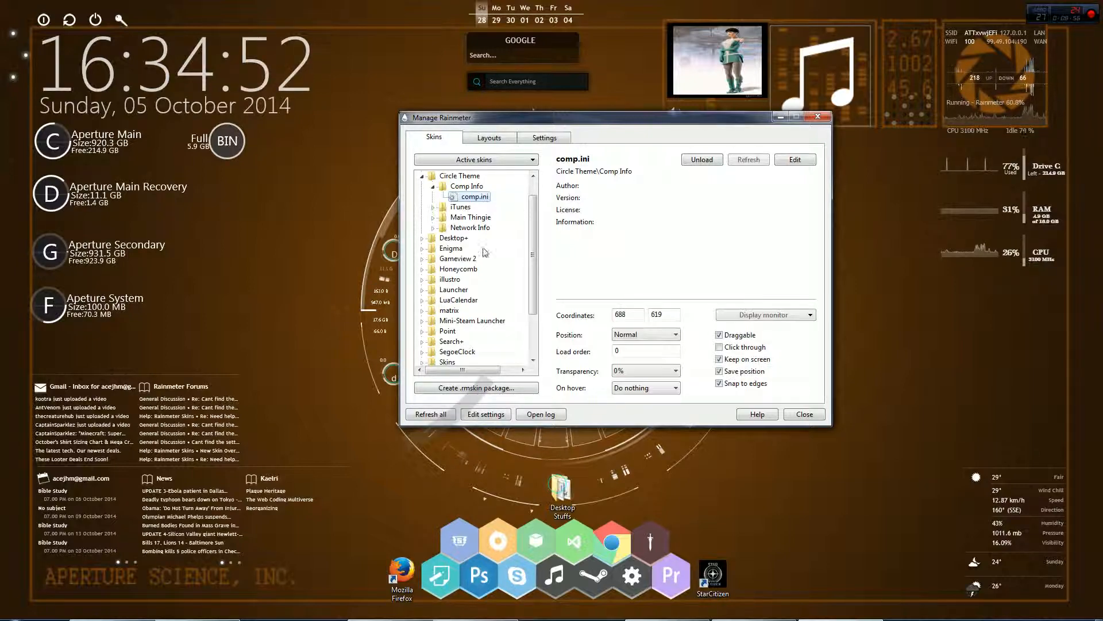
Step: Move the Comp Info skin to the empty area below the CPU meter, unload it, and collapse Circle Theme
{"action": "mouse_move", "coordinate": [430, 437]}
{"action": "left_click_drag", "start_coordinate": [420, 463], "coordinate": [862, 347]}
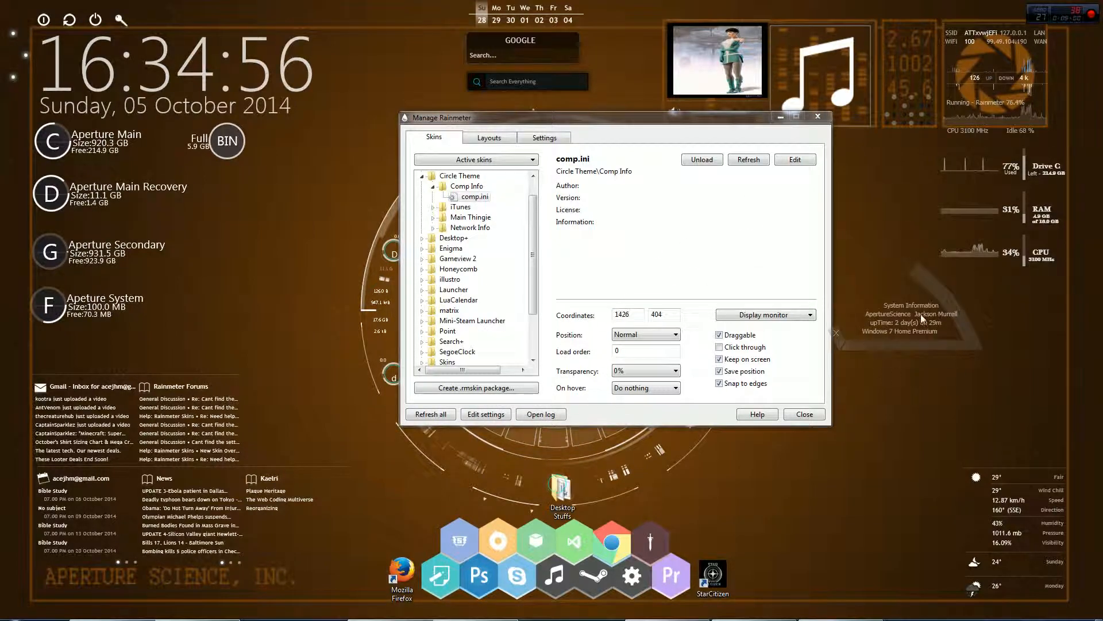
{"action": "right_click", "coordinate": [888, 283]}
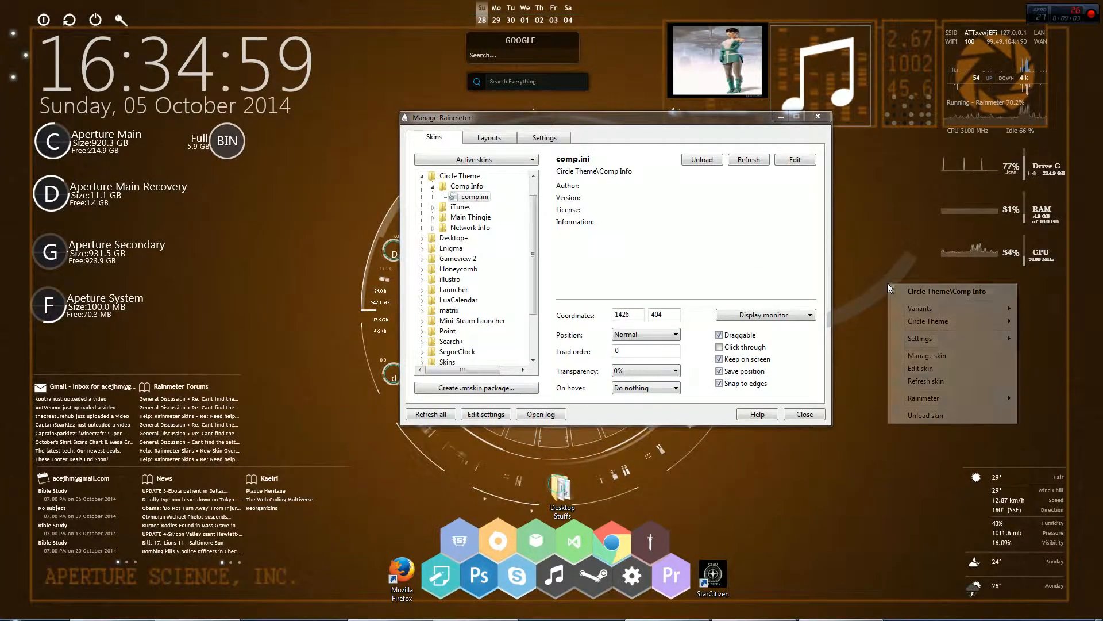
{"action": "left_click", "coordinate": [934, 415]}
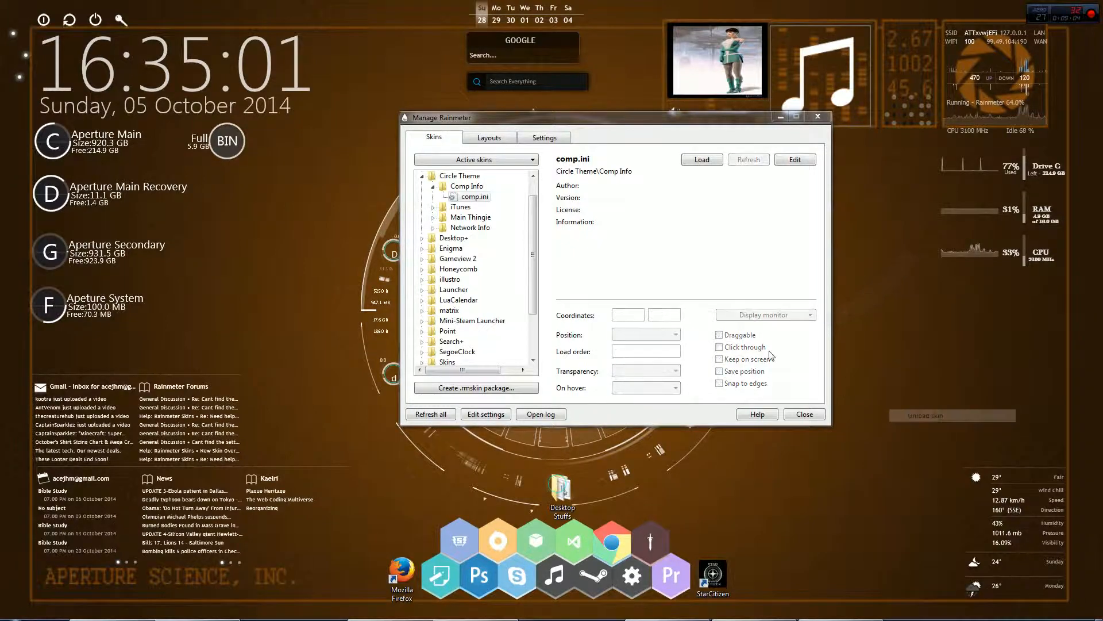
{"action": "left_click", "coordinate": [423, 176]}
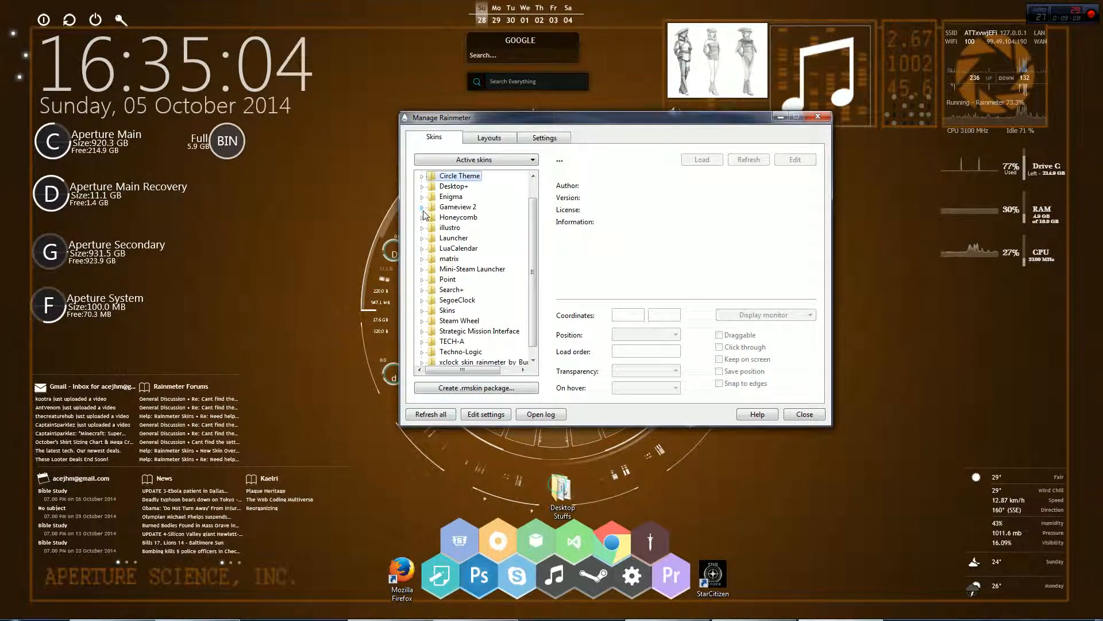
Step: Expand the illustro suite and its Disk folder, and load the 2 Disks.ini skin
{"action": "left_click", "coordinate": [423, 228]}
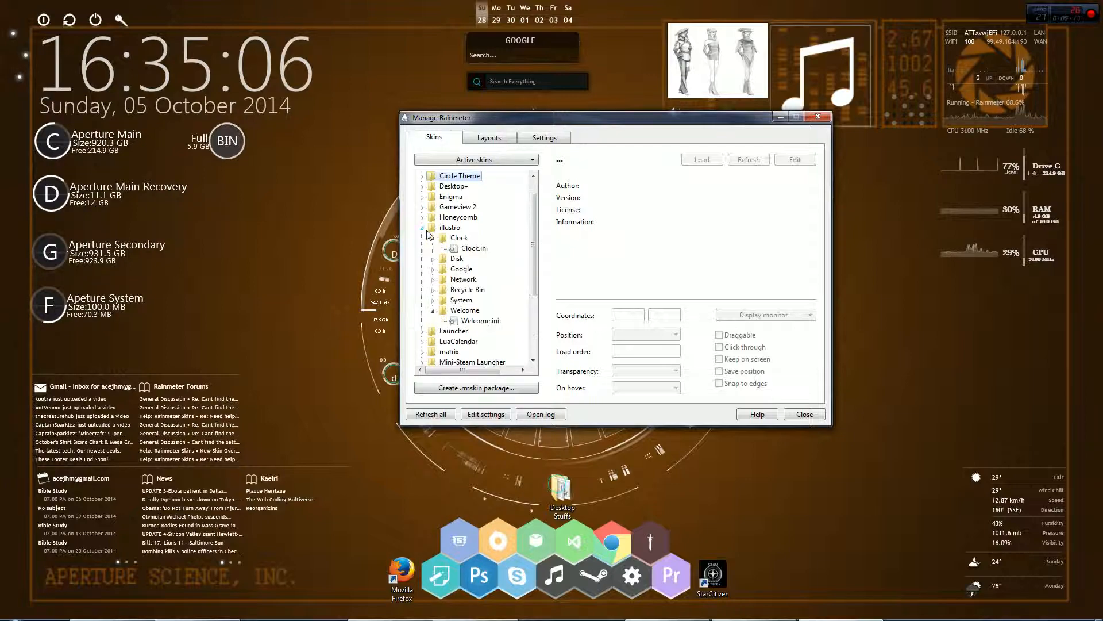
{"action": "left_click", "coordinate": [434, 258]}
{"action": "double_click", "coordinate": [476, 279]}
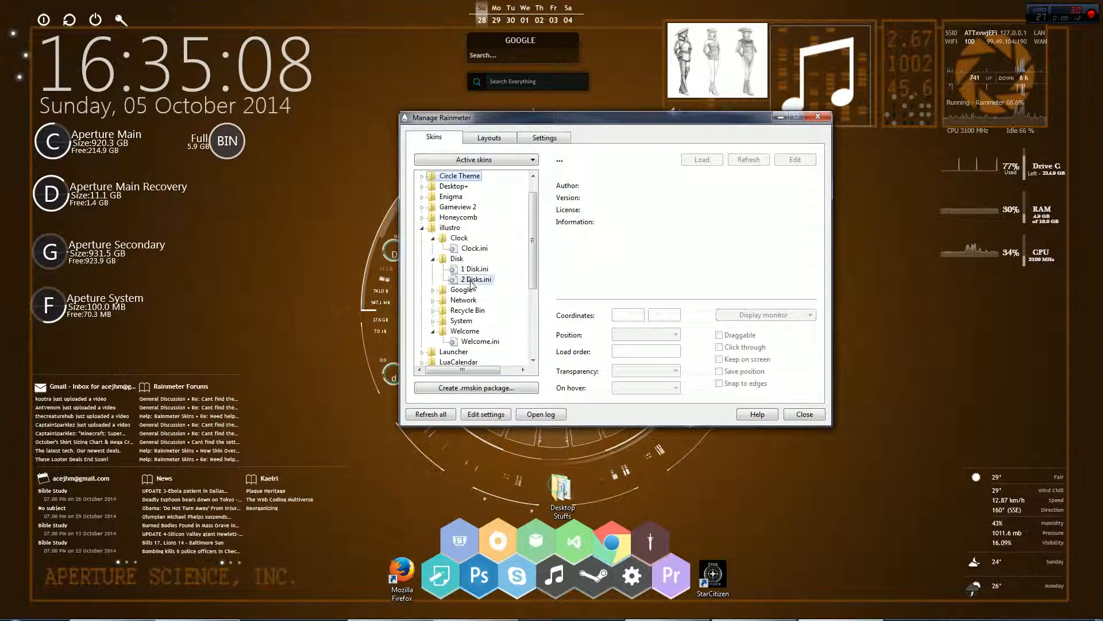
Step: Move the illustro Disk skin next to the Recycle Bin skin and unload it
{"action": "left_click_drag", "start_coordinate": [327, 191], "coordinate": [312, 154]}
{"action": "right_click", "coordinate": [313, 154]}
{"action": "left_click", "coordinate": [350, 286]}
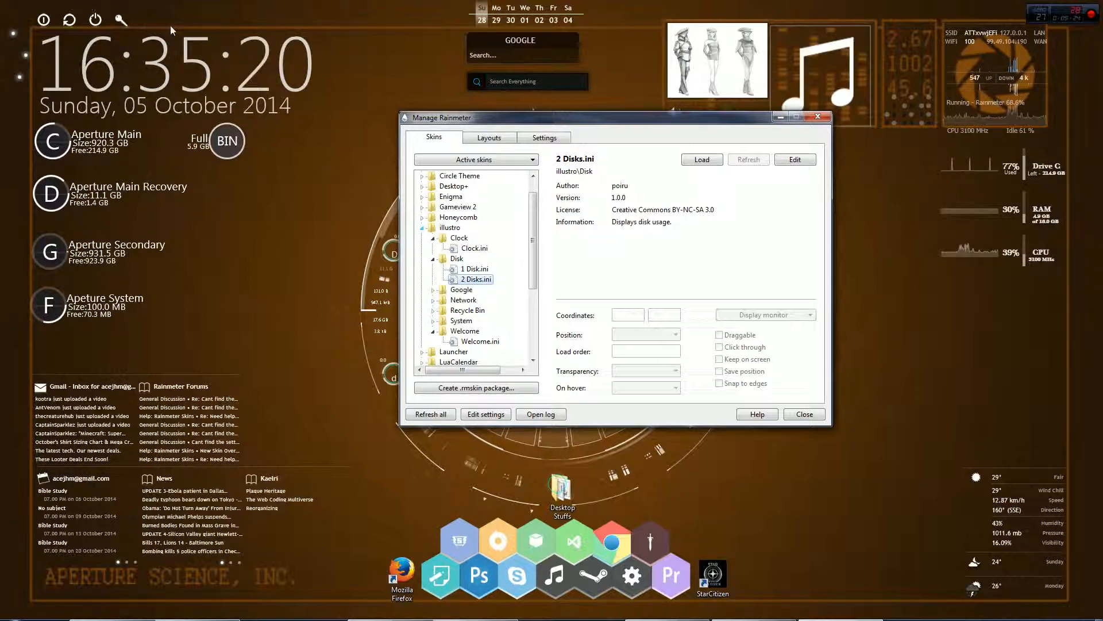
Step: Load the 2 Disks.ini skin again and point out its Draggable option
{"action": "mouse_move", "coordinate": [755, 76]}
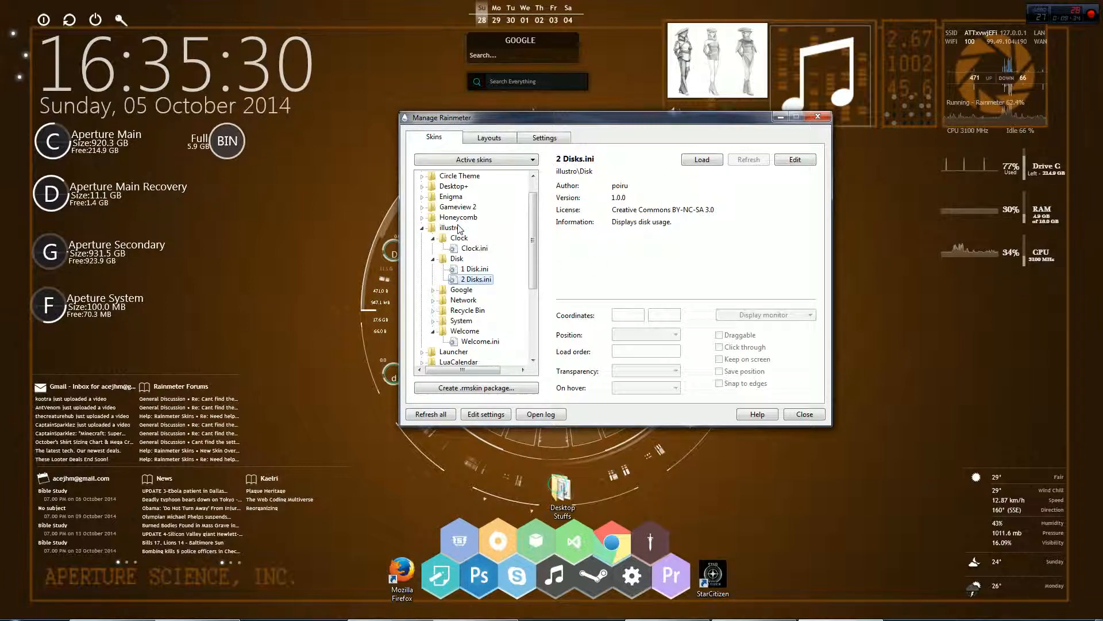
{"action": "double_click", "coordinate": [468, 282]}
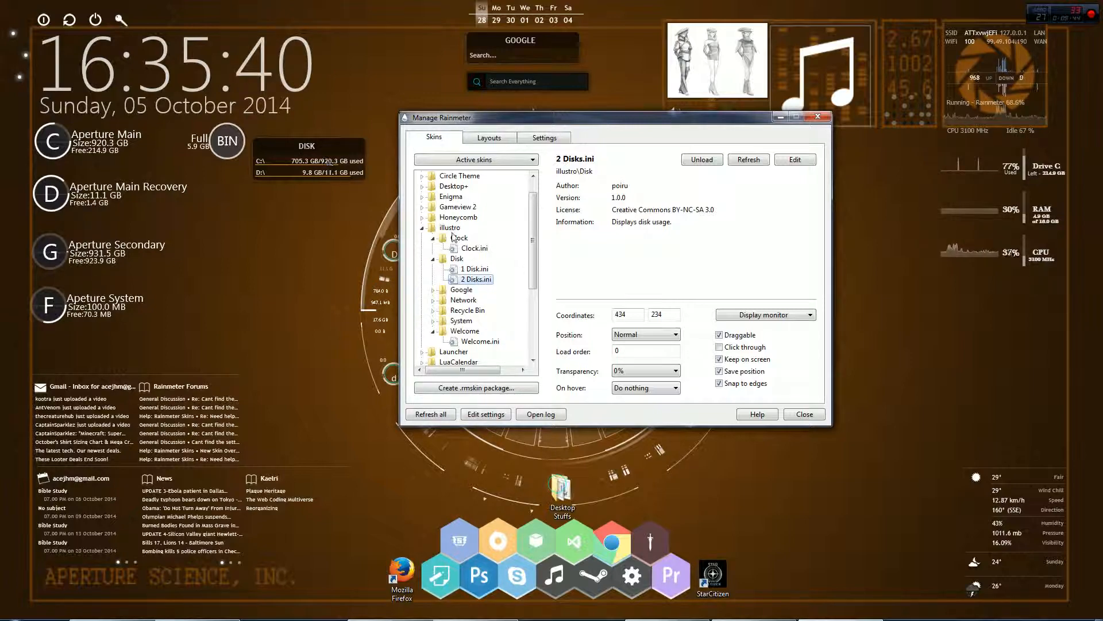
{"action": "left_click", "coordinate": [719, 335]}
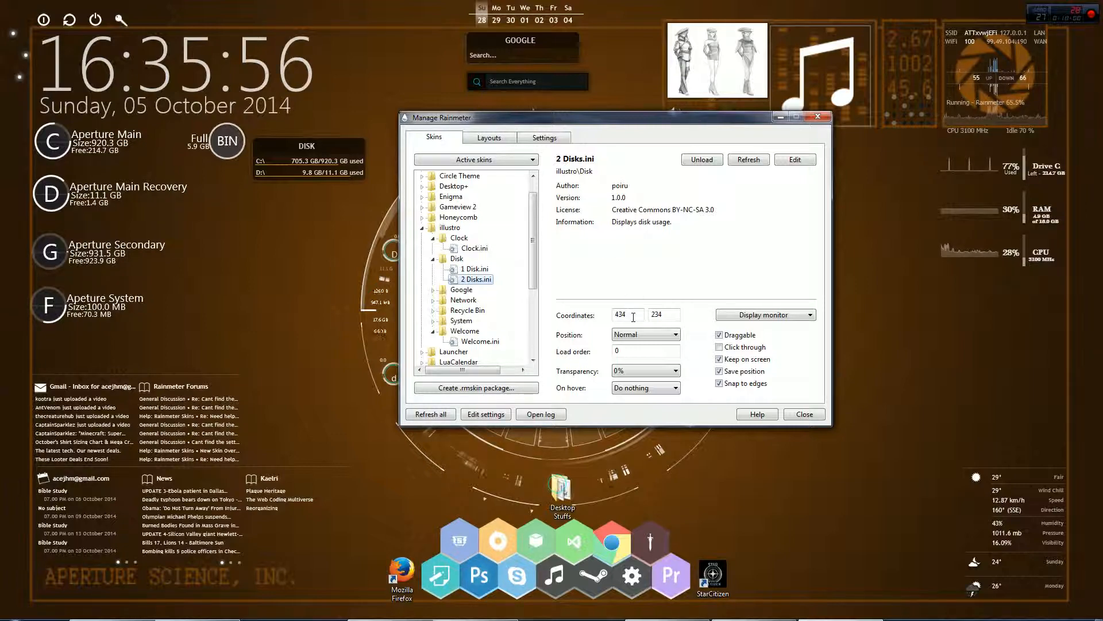
Step: Set the Disk skin's horizontal coordinate to 1710
{"action": "double_click", "coordinate": [633, 317]}
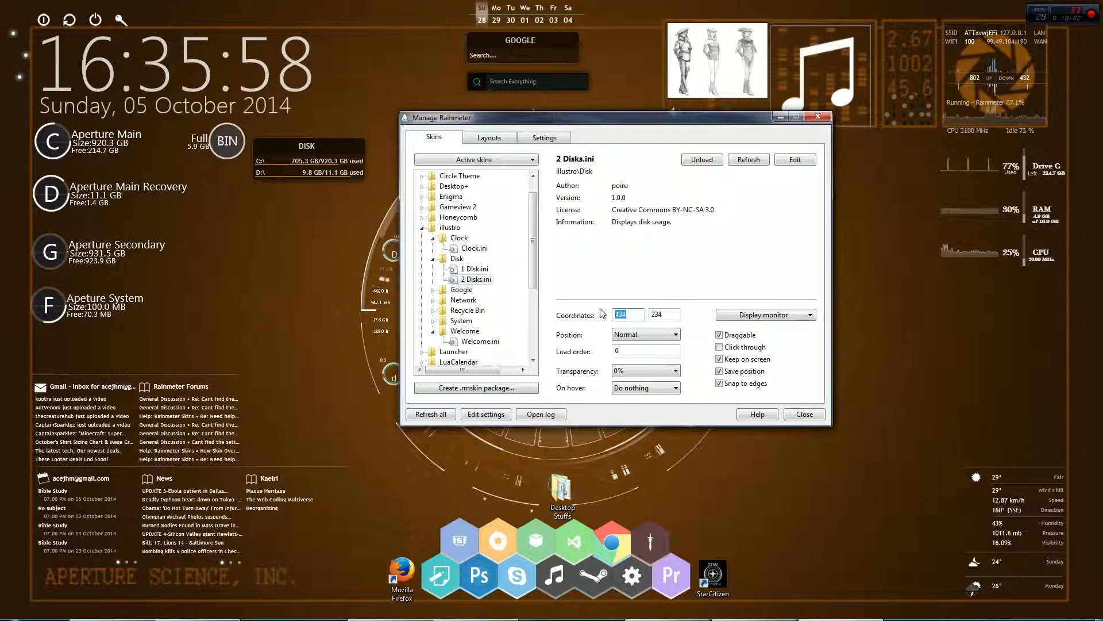
{"action": "type", "text": "1710"}
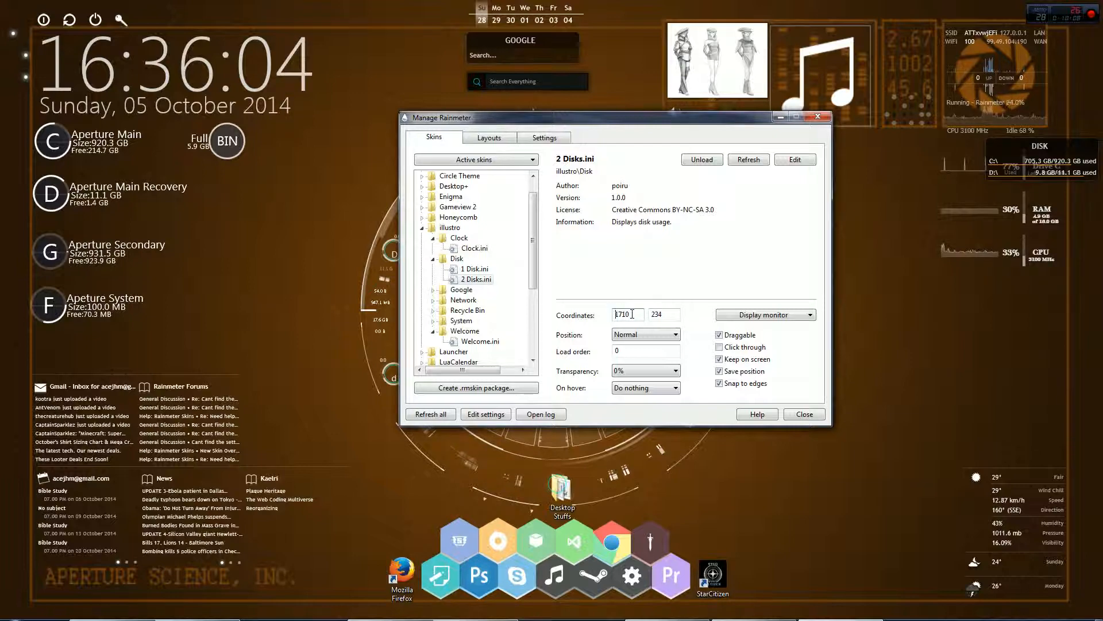
{"action": "left_click", "coordinate": [660, 314]}
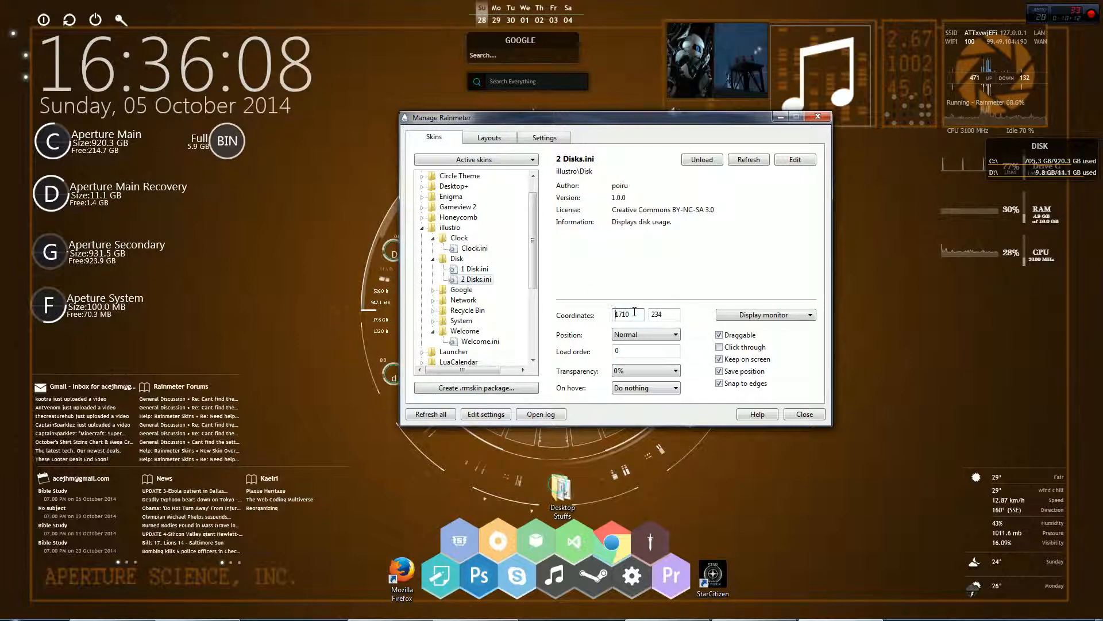
Step: Move the Disk skin back toward the drive list so it overlaps the Recycle Bin skin, at about 315, 212
{"action": "left_click_drag", "start_coordinate": [1053, 147], "coordinate": [272, 174]}
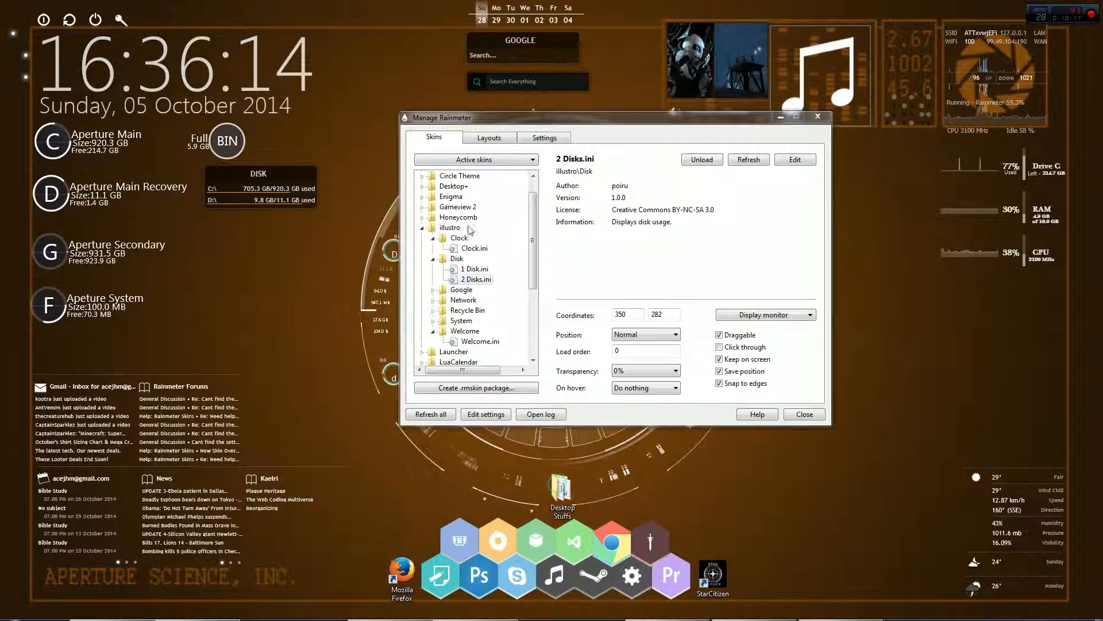
{"action": "left_click", "coordinate": [645, 334]}
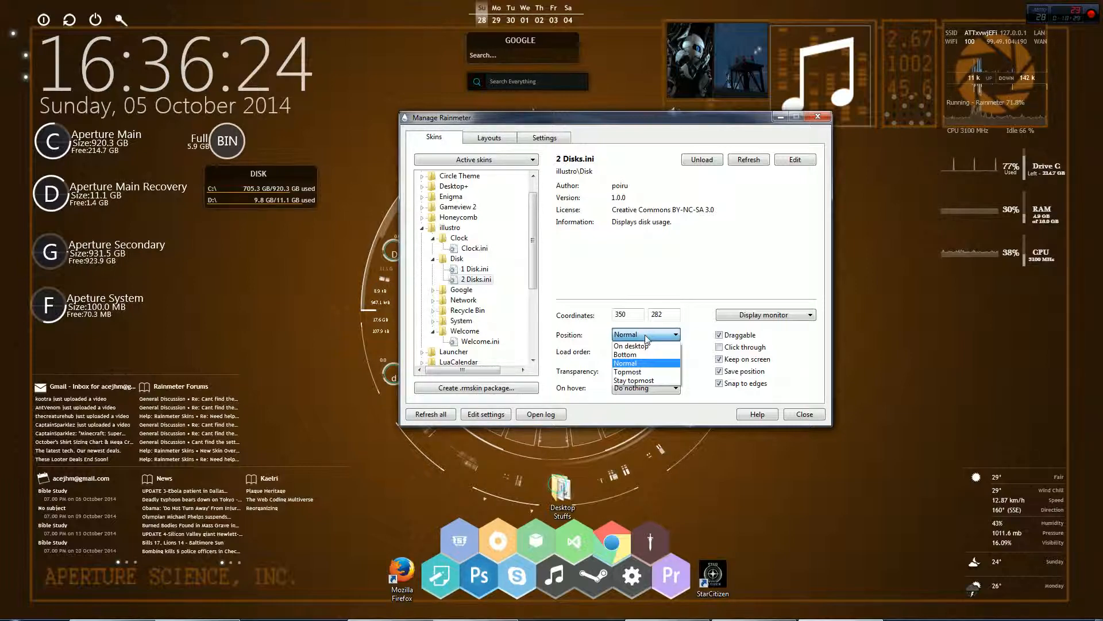
{"action": "left_click", "coordinate": [264, 174]}
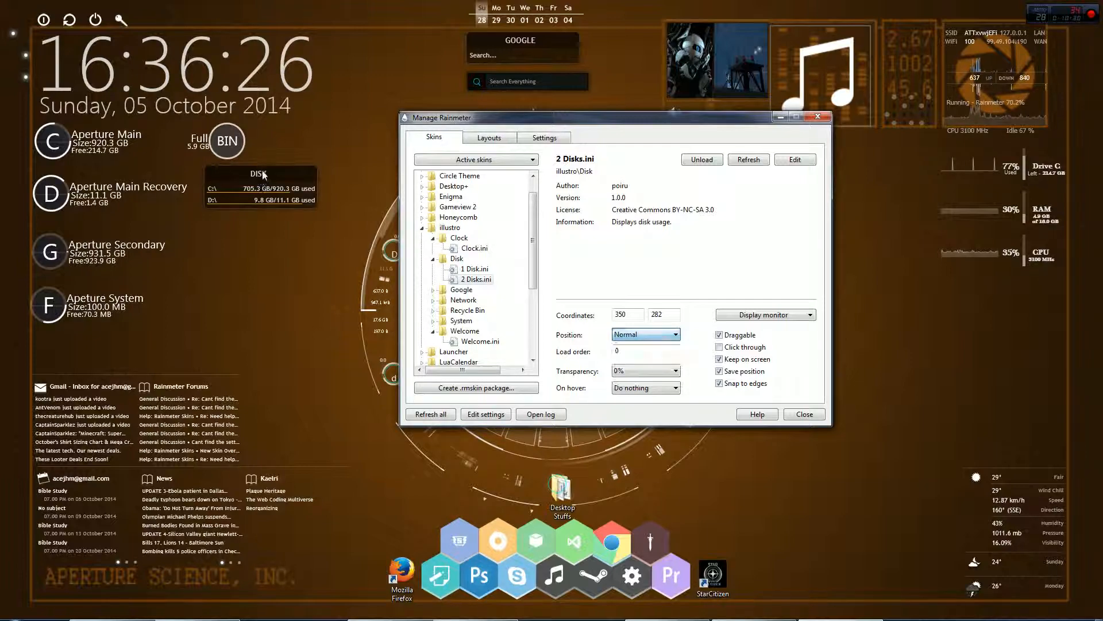
{"action": "left_click_drag", "start_coordinate": [264, 175], "coordinate": [256, 134]}
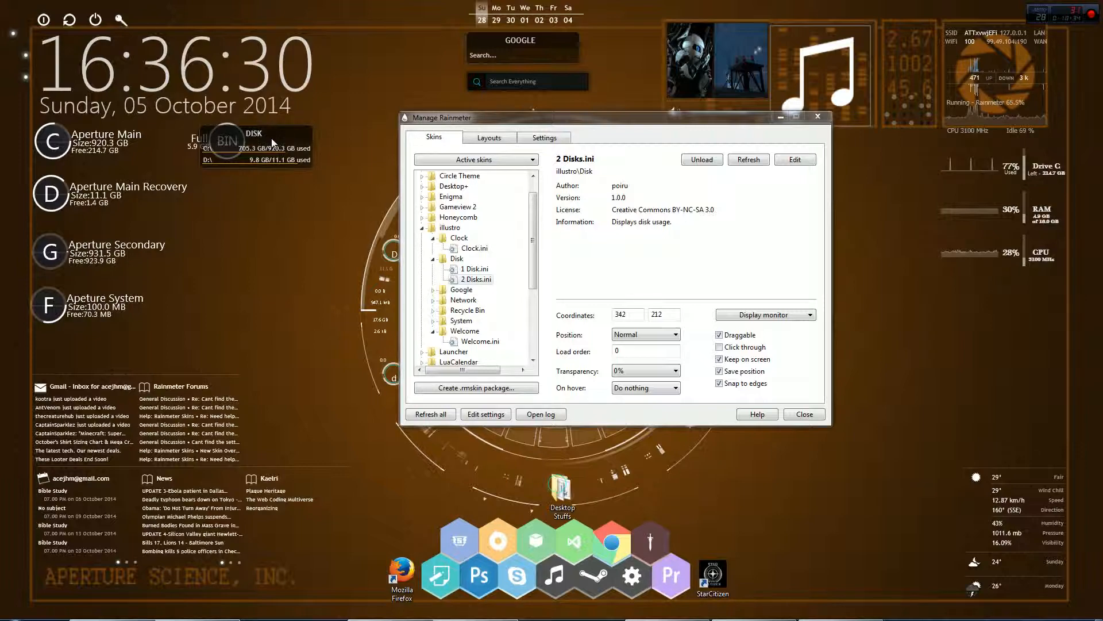
{"action": "left_click_drag", "start_coordinate": [273, 133], "coordinate": [258, 134]}
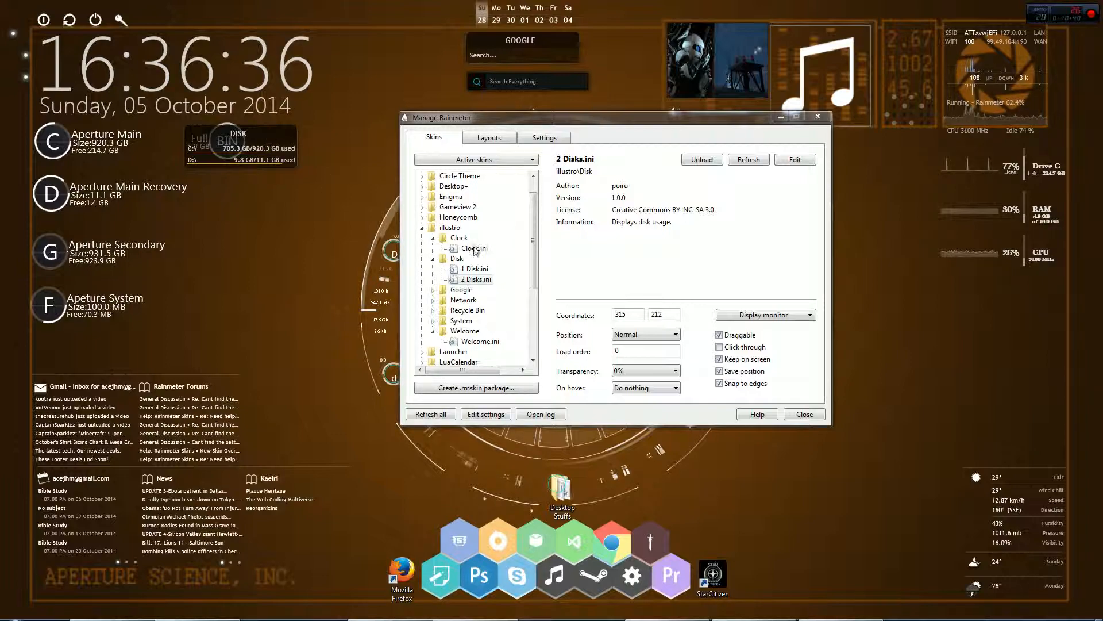
Step: Set the Disk skin's position to On desktop and move it below the Recycle Bin skin, to about 349, 282
{"action": "left_click", "coordinate": [637, 335]}
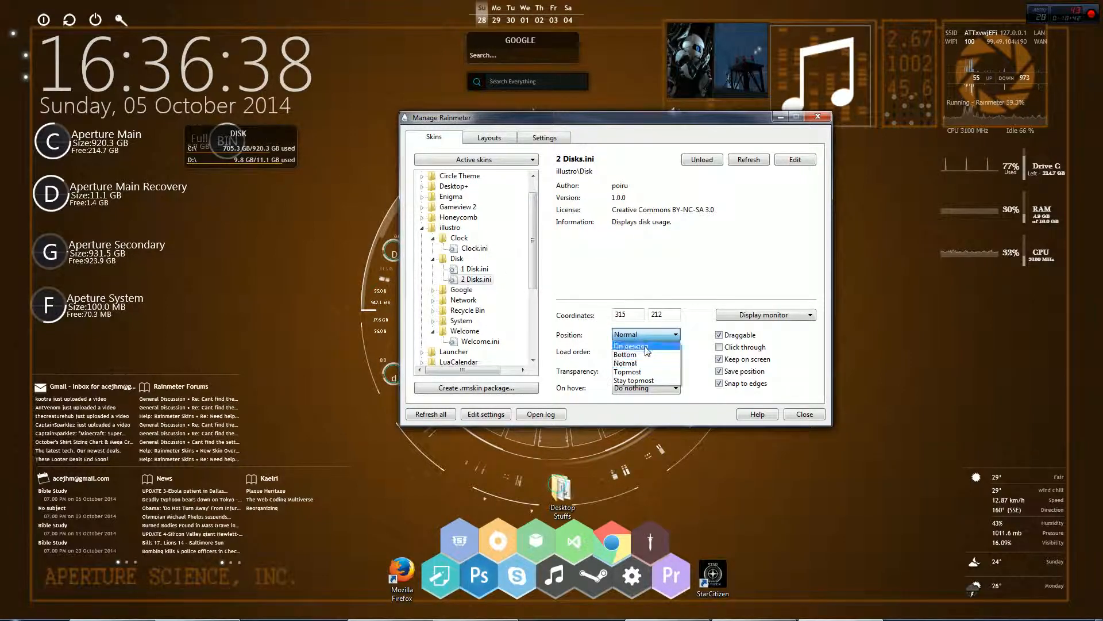
{"action": "left_click", "coordinate": [632, 343]}
{"action": "left_click_drag", "start_coordinate": [274, 133], "coordinate": [297, 180]}
Step: Return the Disk skin's position to Normal and move it to about 328, 318, with the Manage Rainmeter window shifted closer
{"action": "left_click", "coordinate": [647, 334]}
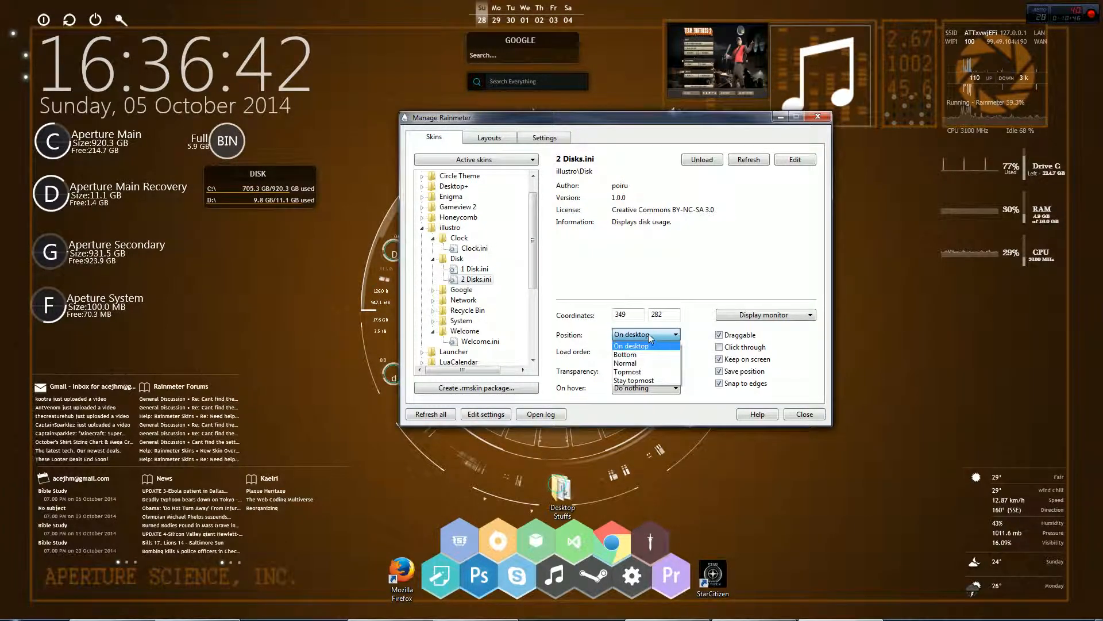
{"action": "left_click", "coordinate": [653, 364]}
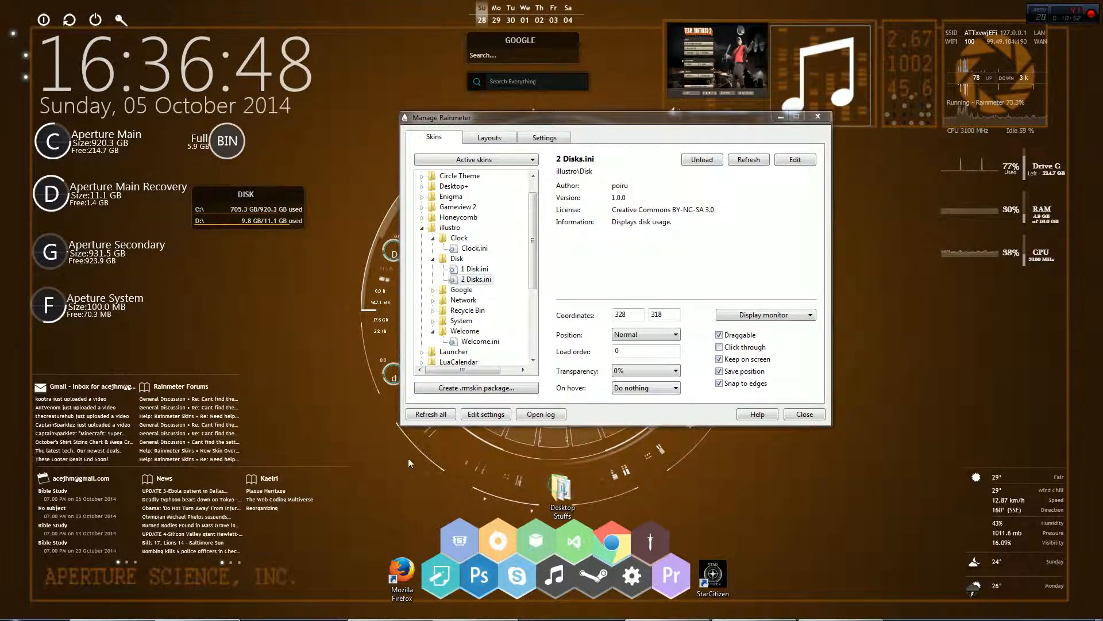
{"action": "left_click_drag", "start_coordinate": [546, 118], "coordinate": [445, 107]}
{"action": "right_click", "coordinate": [262, 197]}
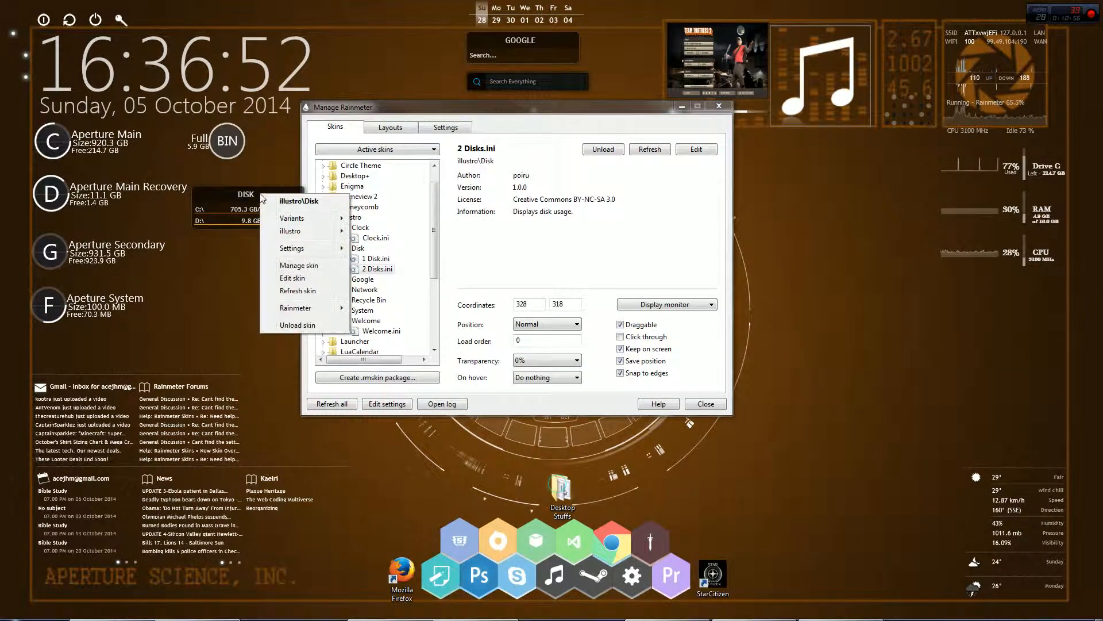
{"action": "left_click", "coordinate": [572, 295]}
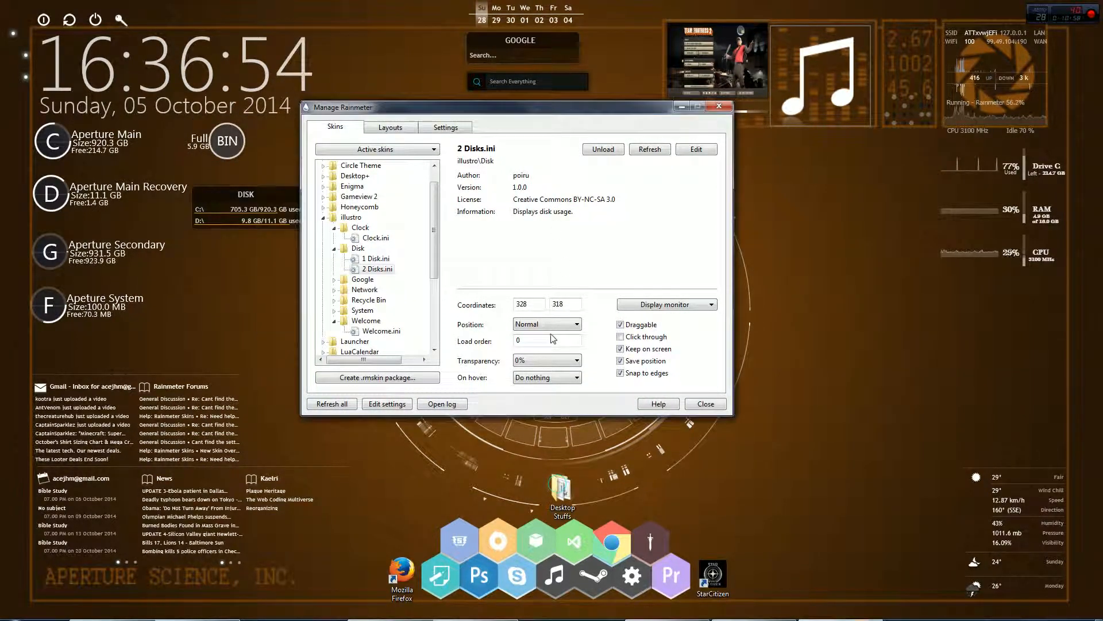
Step: Set the Disk skin's position to Stay topmost and place it over the Manage Rainmeter window, at about 825, 229
{"action": "left_click", "coordinate": [548, 324]}
{"action": "left_click", "coordinate": [558, 371]}
{"action": "left_click_drag", "start_coordinate": [268, 195], "coordinate": [555, 143]}
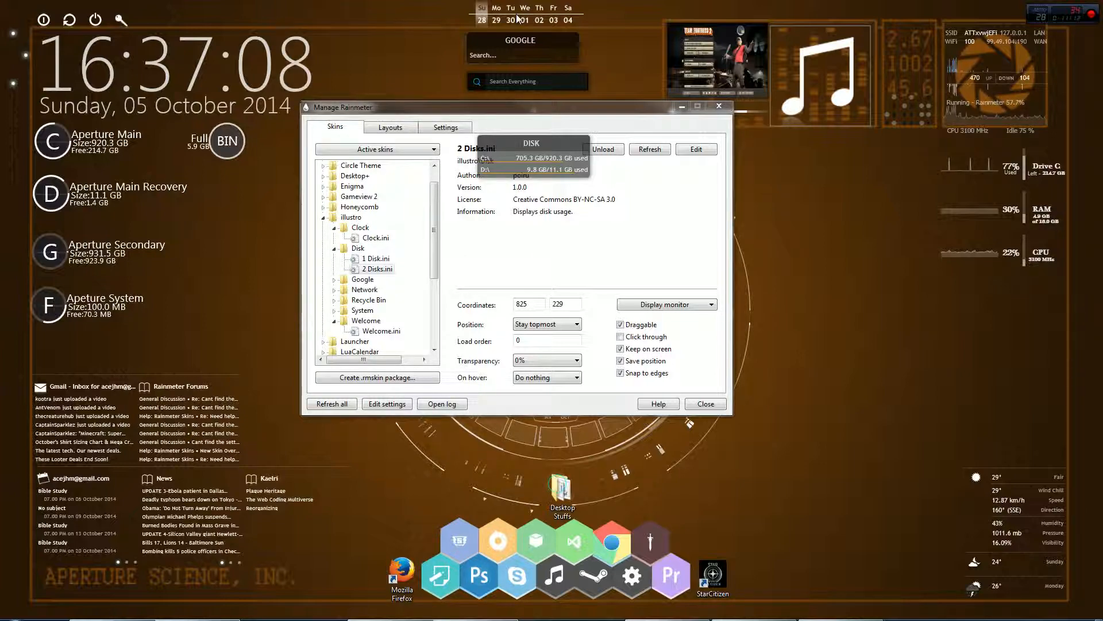
Step: Set the Aperture Desktop Calendar skin's position to Stay topmost
{"action": "right_click", "coordinate": [534, 16]}
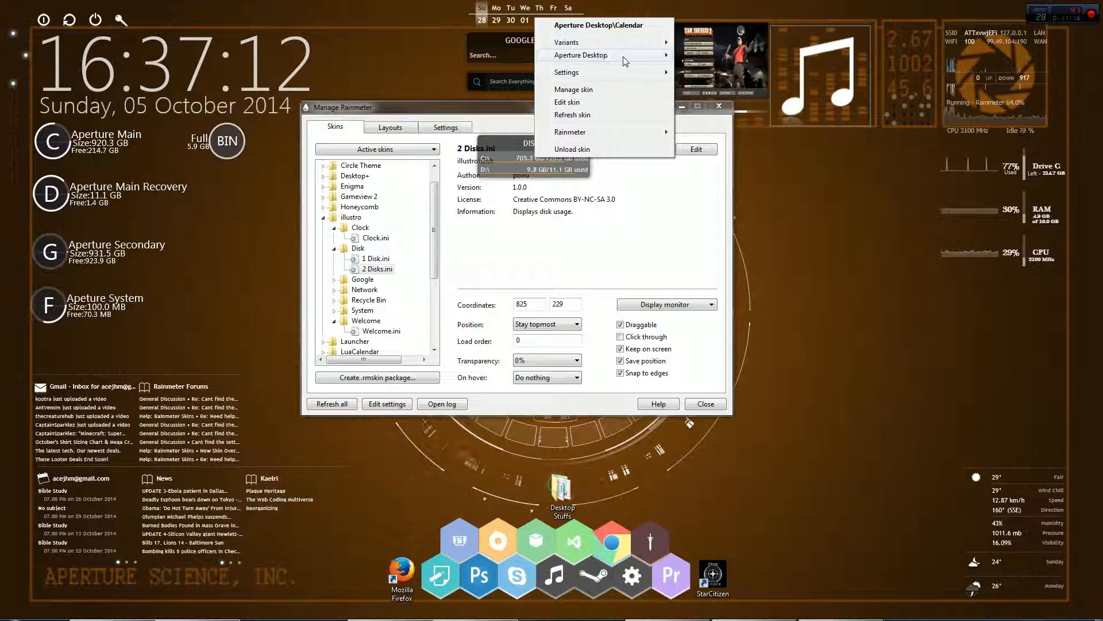
{"action": "left_click", "coordinate": [581, 244]}
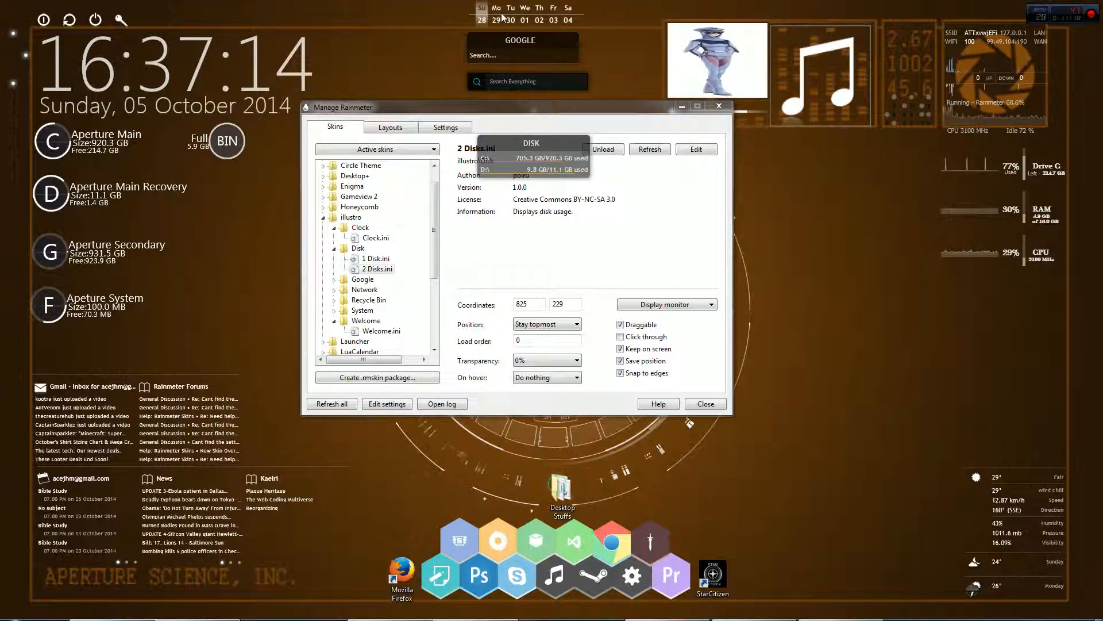
{"action": "right_click", "coordinate": [539, 19]}
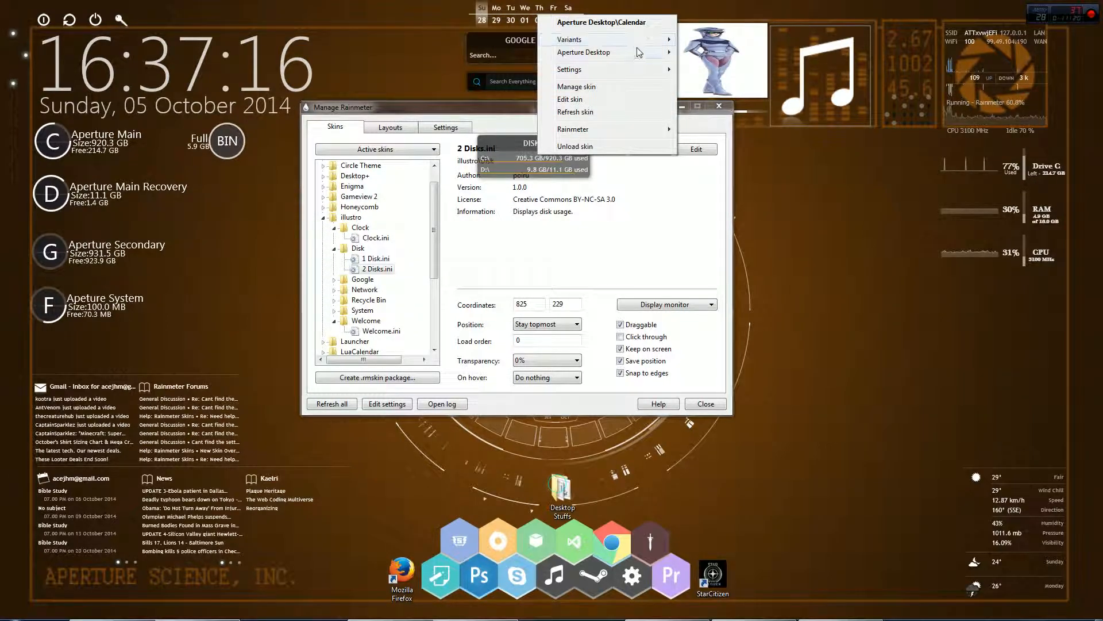
{"action": "mouse_move", "coordinate": [648, 69]}
{"action": "mouse_move", "coordinate": [752, 70]}
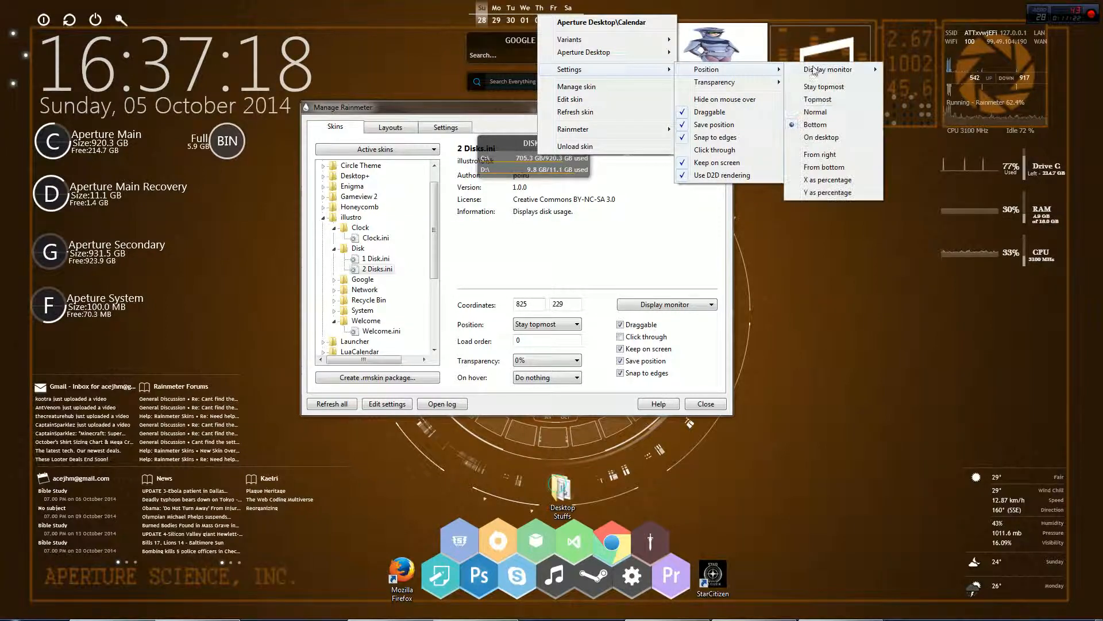
{"action": "left_click", "coordinate": [839, 88]}
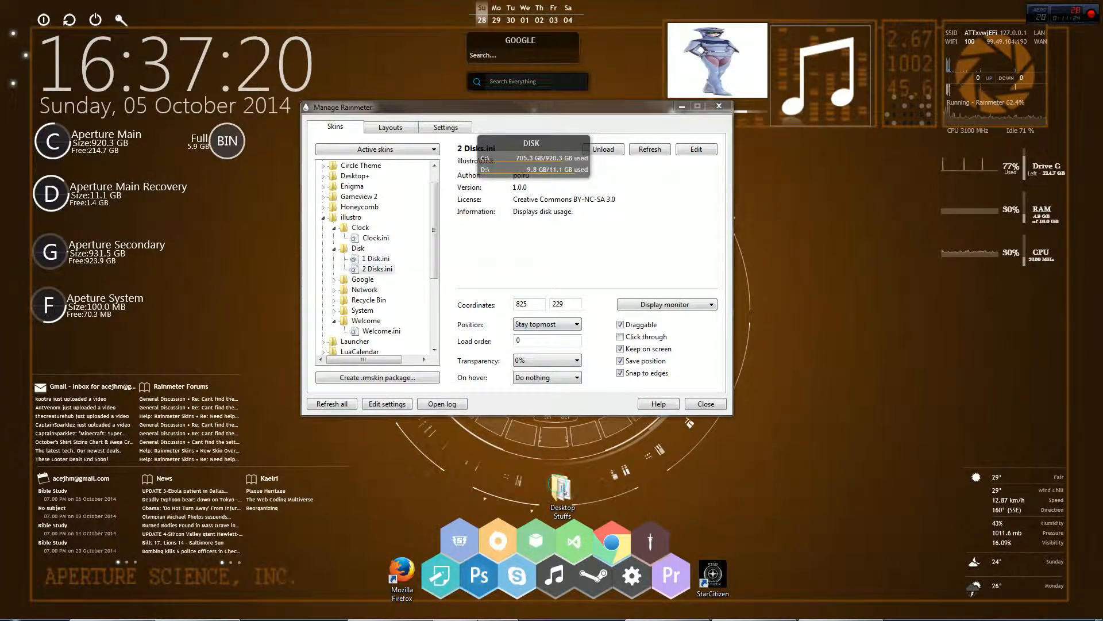
Step: Switch to the Chrome window to view the Disk and Calendar skins over it, and minimize it
{"action": "mouse_move", "coordinate": [218, 607]}
{"action": "left_click", "coordinate": [219, 551]}
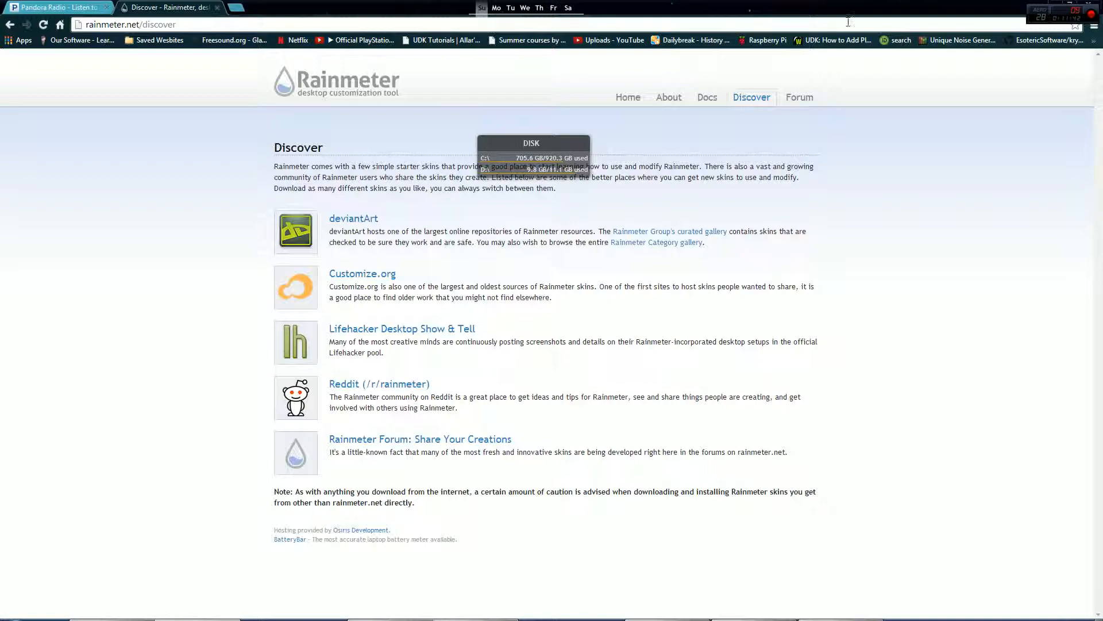
{"action": "left_click", "coordinate": [1054, 5]}
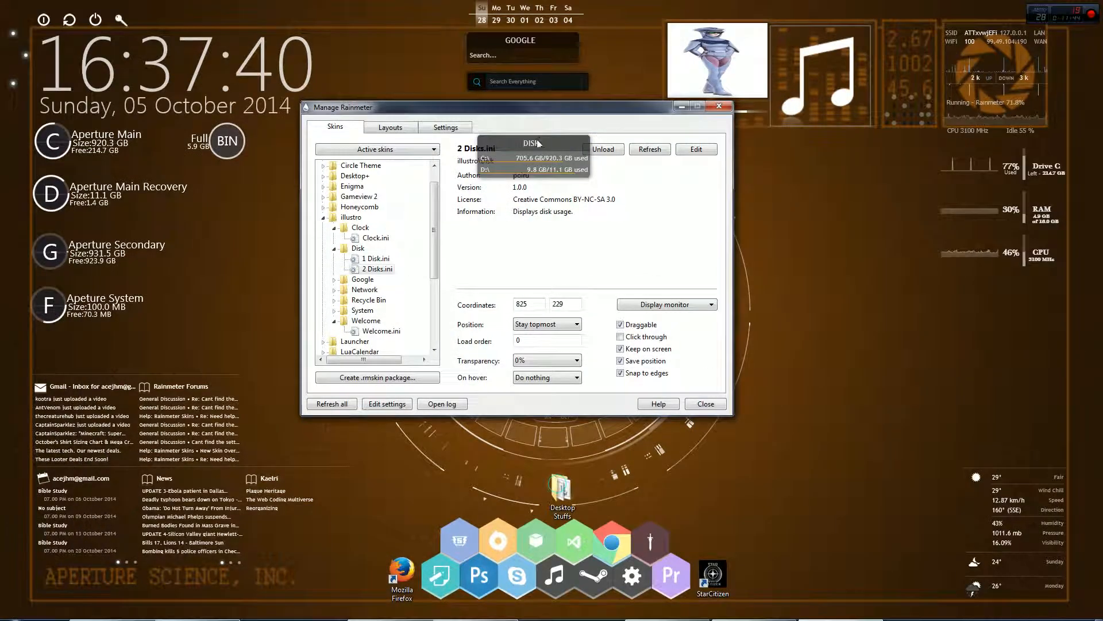
Step: Set the Aperture Desktop Calendar skin's position to Normal
{"action": "right_click", "coordinate": [549, 10]}
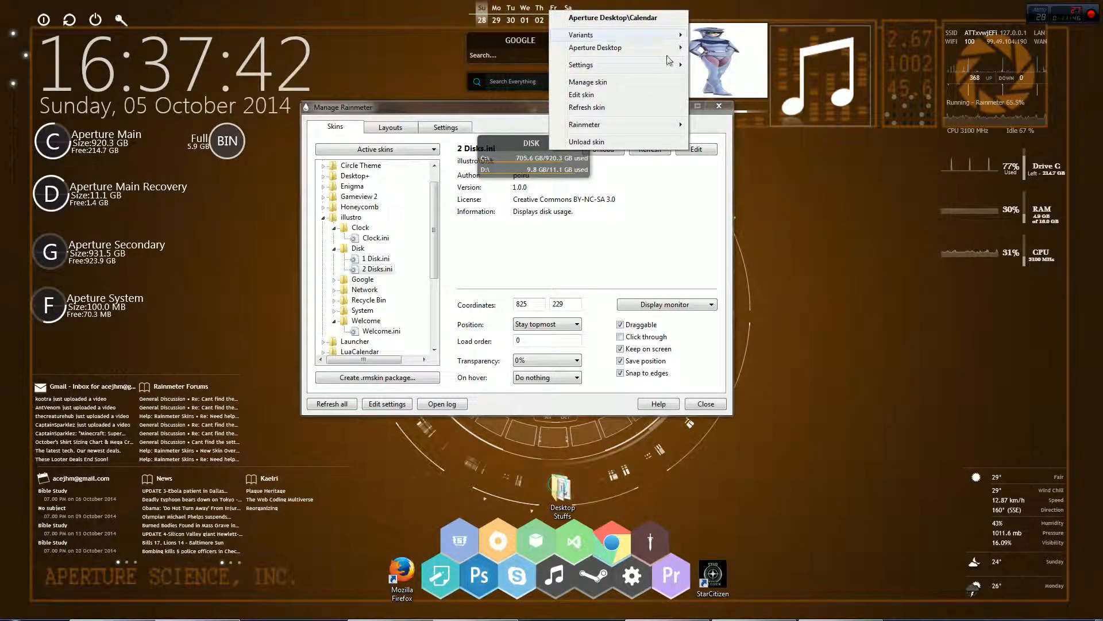
{"action": "mouse_move", "coordinate": [683, 65]}
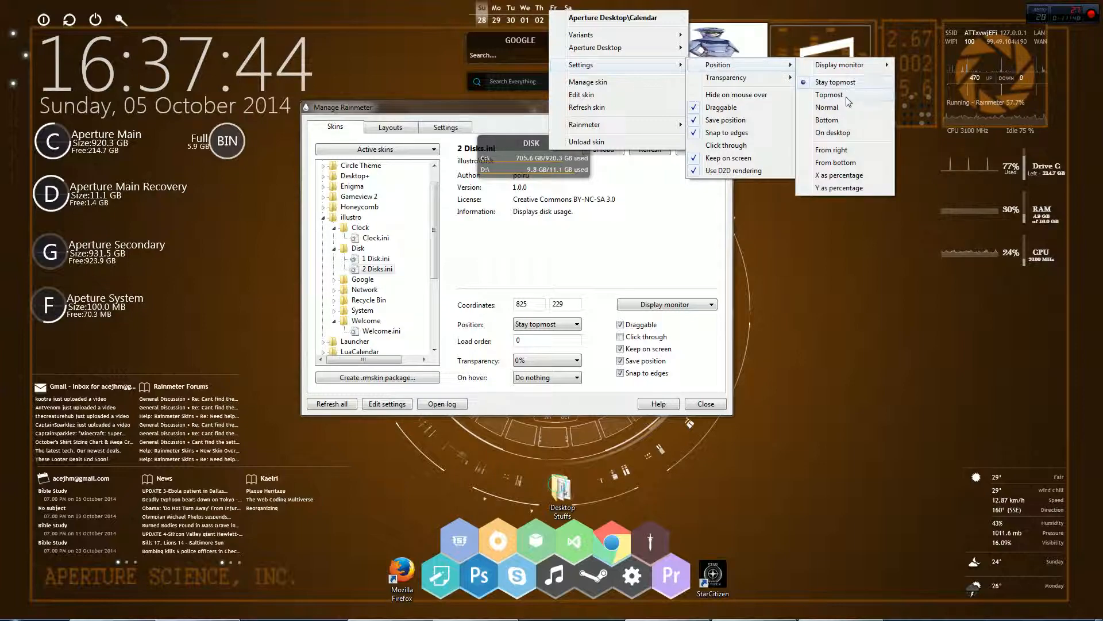
{"action": "left_click", "coordinate": [828, 107]}
Step: Unload the Disk skin and load 2 Disks.ini again from the skin list
{"action": "right_click", "coordinate": [579, 159]}
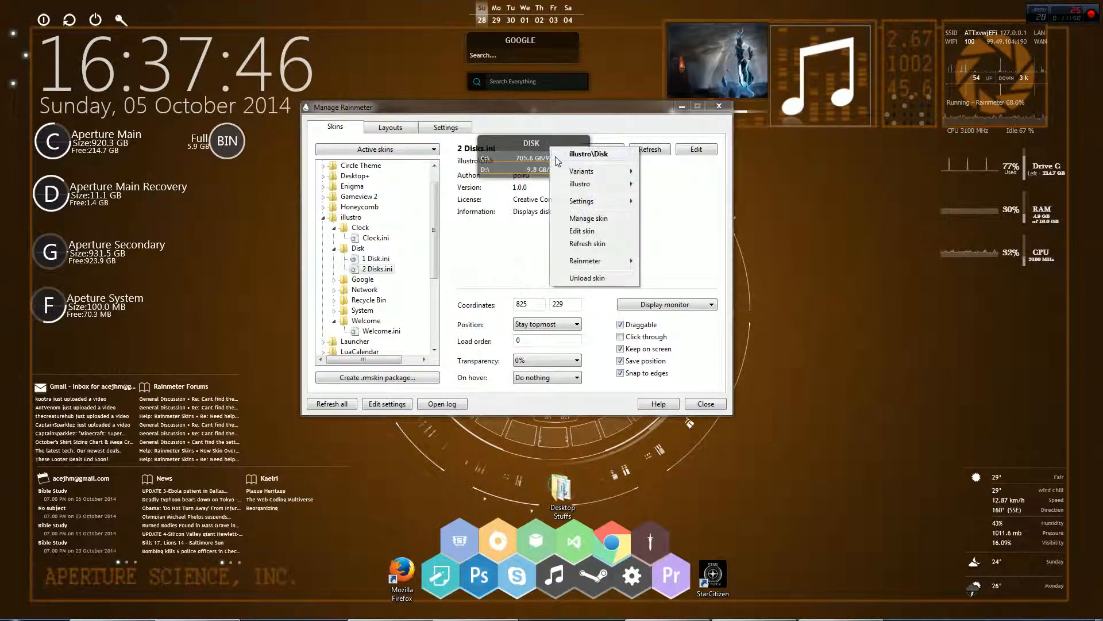
{"action": "left_click", "coordinate": [588, 278]}
{"action": "left_click_drag", "start_coordinate": [363, 107], "coordinate": [437, 105]}
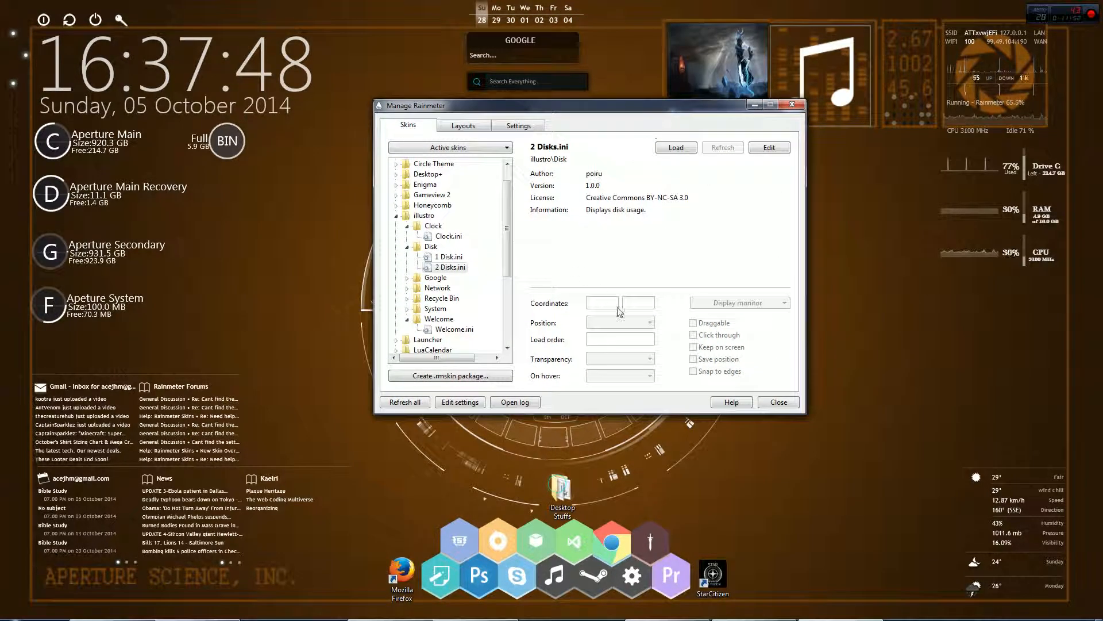
{"action": "double_click", "coordinate": [442, 267]}
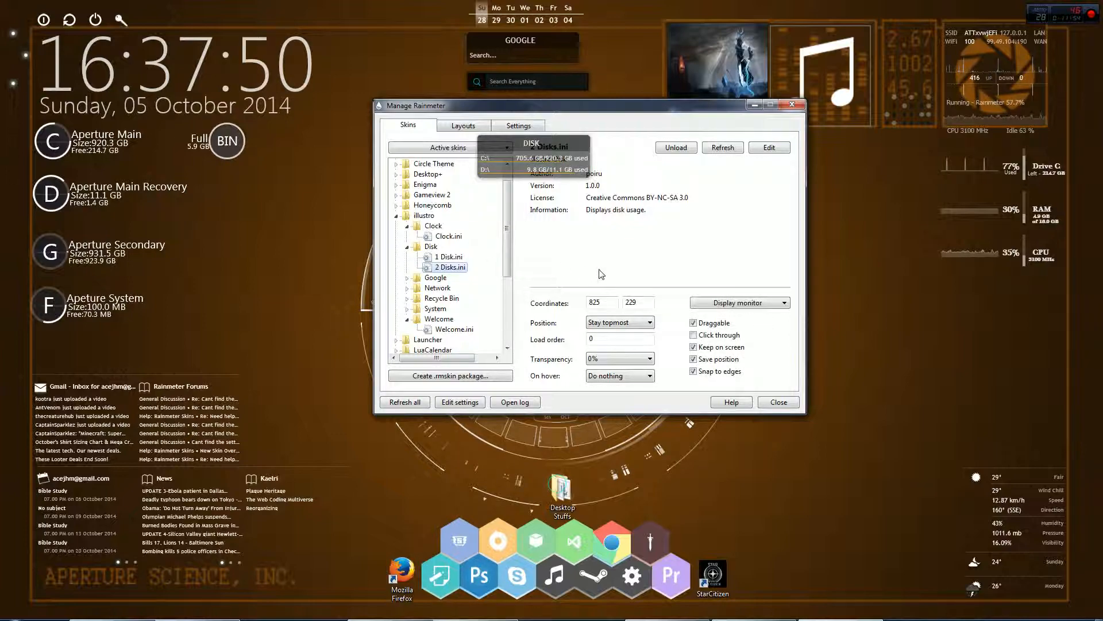
Step: Set the Disk skin's position to Normal and move it beside the Manage Rainmeter window, to about 422, 326
{"action": "left_click", "coordinate": [624, 322]}
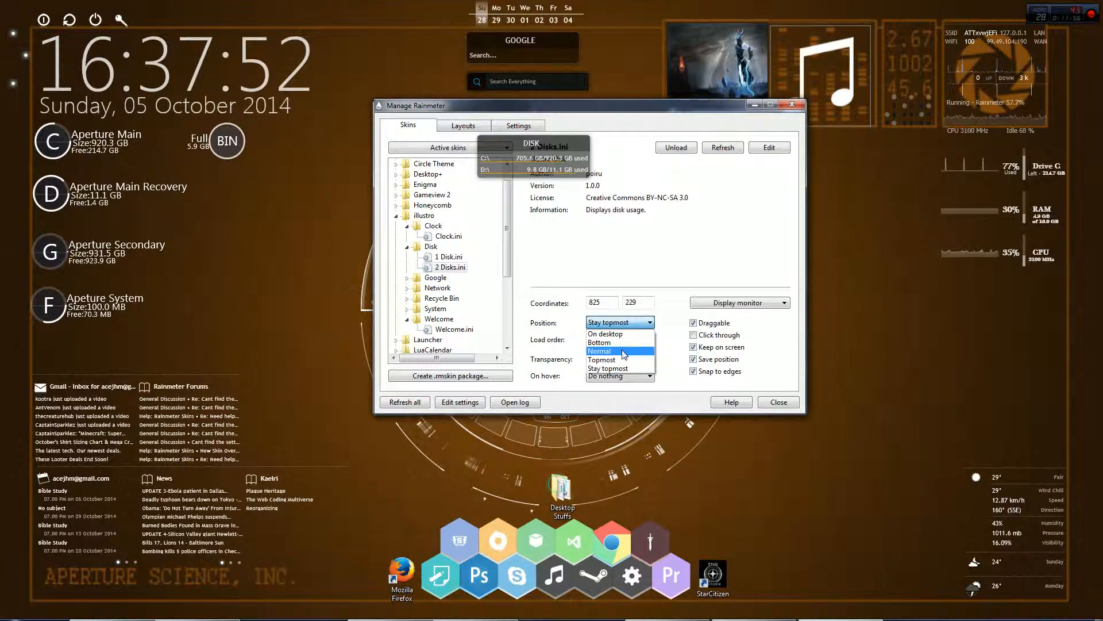
{"action": "left_click", "coordinate": [623, 348]}
{"action": "left_click_drag", "start_coordinate": [526, 145], "coordinate": [298, 204]}
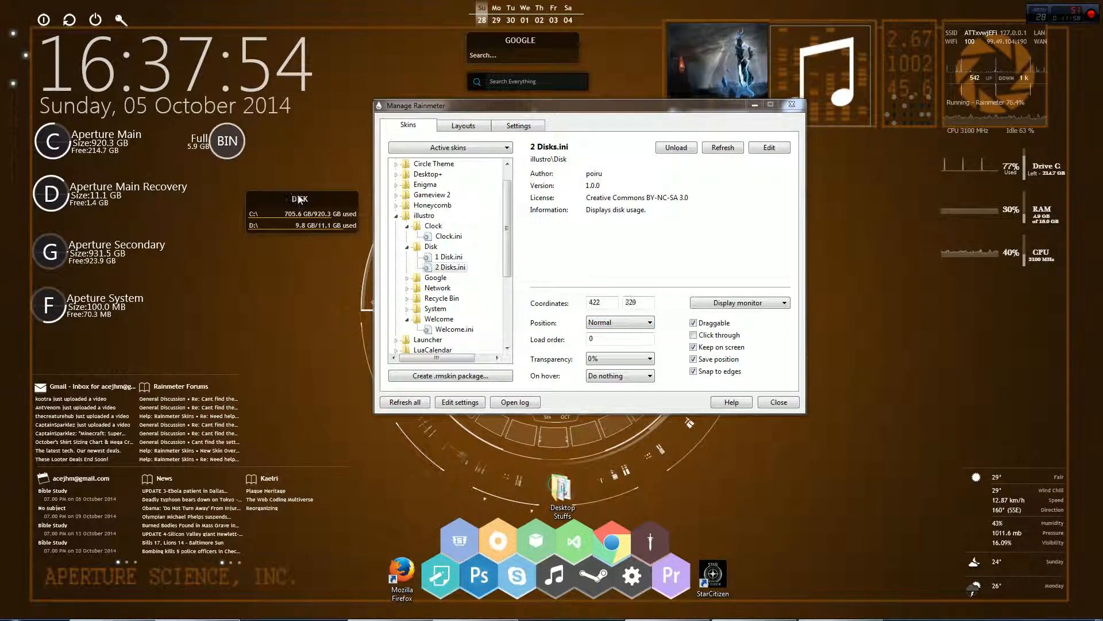
Step: Try 70% and 90% transparency on the Disk skin and return it to 0%
{"action": "left_click", "coordinate": [592, 339]}
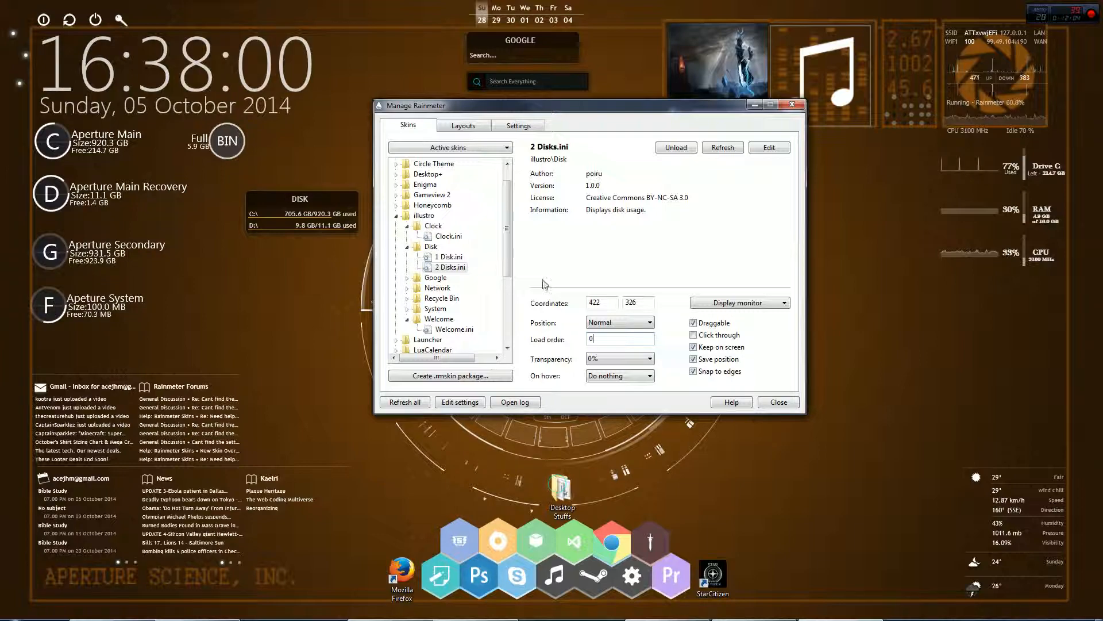
{"action": "left_click", "coordinate": [605, 360]}
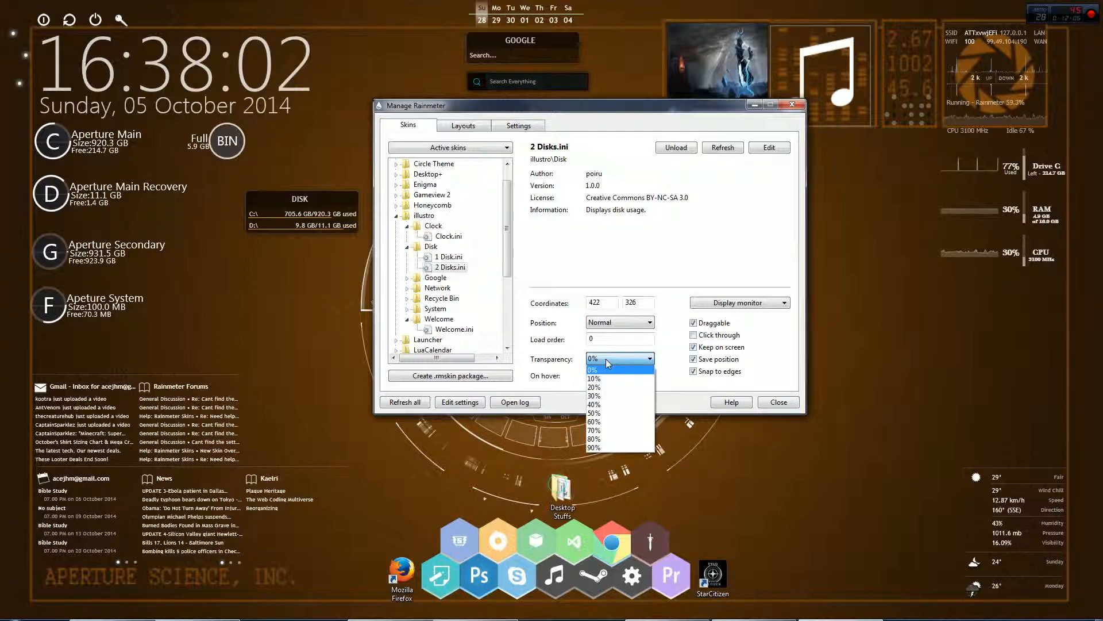
{"action": "left_click", "coordinate": [611, 431]}
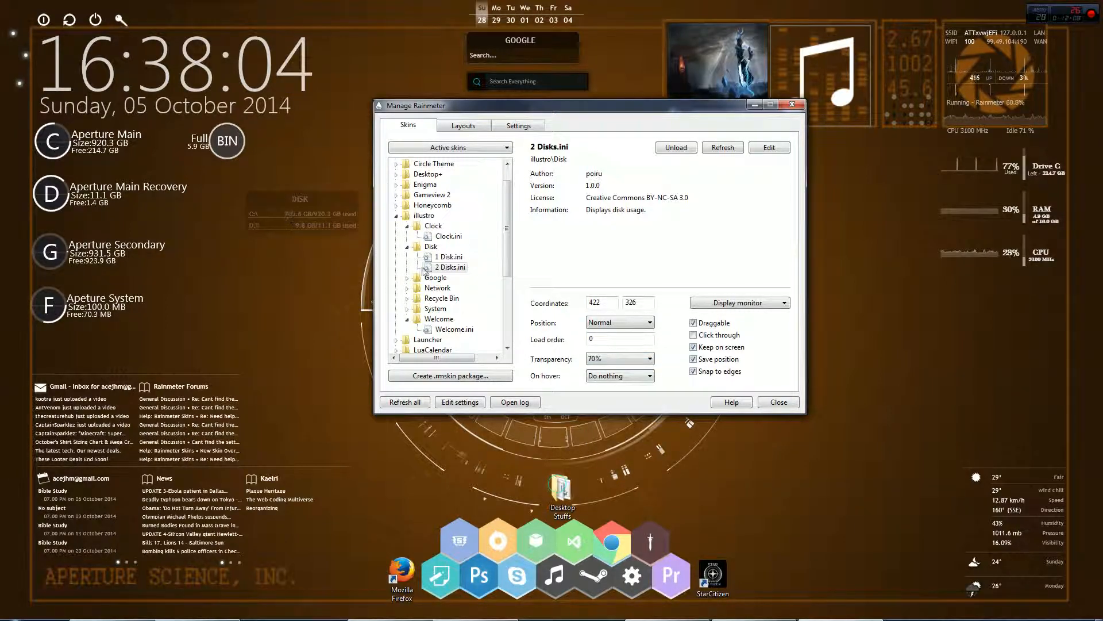
{"action": "left_click", "coordinate": [618, 359]}
{"action": "left_click", "coordinate": [606, 447]}
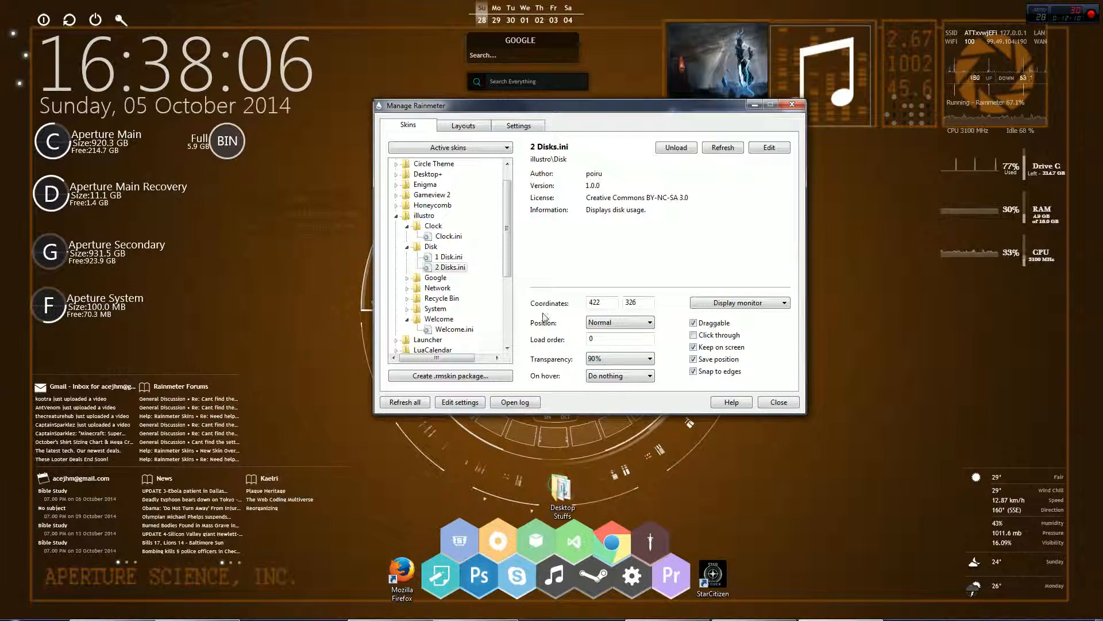
{"action": "left_click", "coordinate": [618, 359]}
{"action": "left_click", "coordinate": [601, 369]}
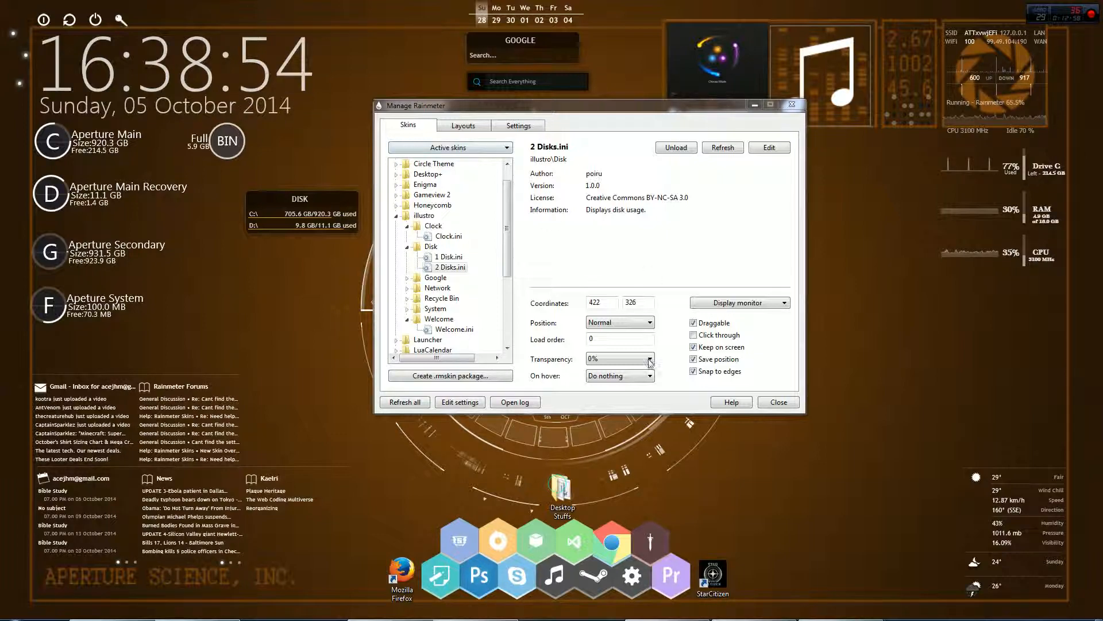
Step: Review the Disk skin's On hover choices and its Display monitor options without changing them
{"action": "left_click", "coordinate": [633, 379]}
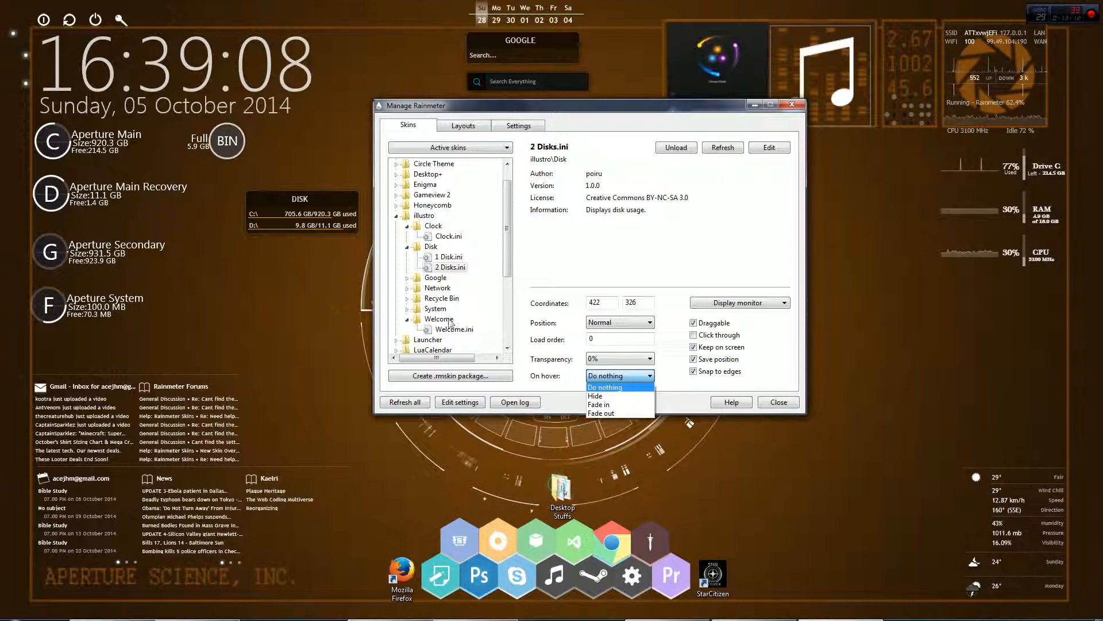
{"action": "left_click", "coordinate": [668, 342]}
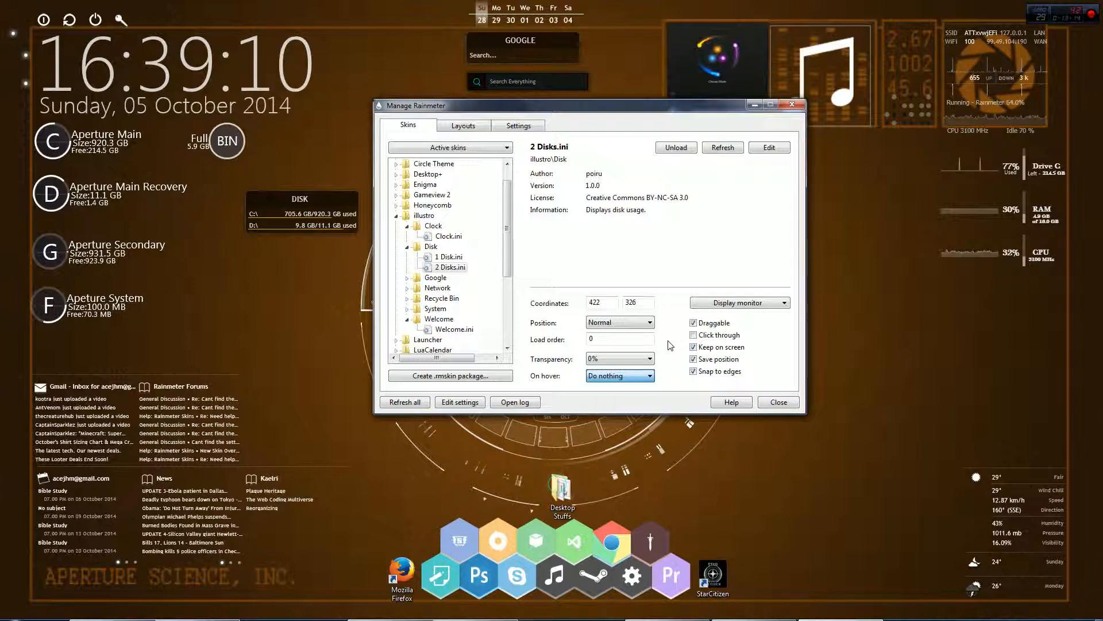
{"action": "left_click", "coordinate": [741, 305]}
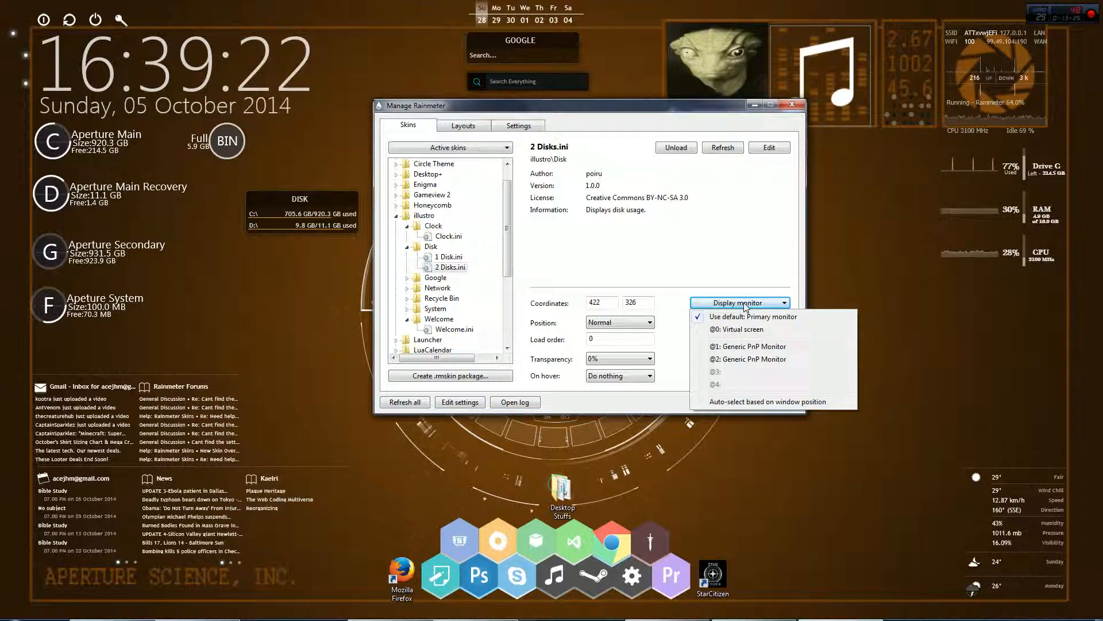
{"action": "left_click", "coordinate": [750, 265]}
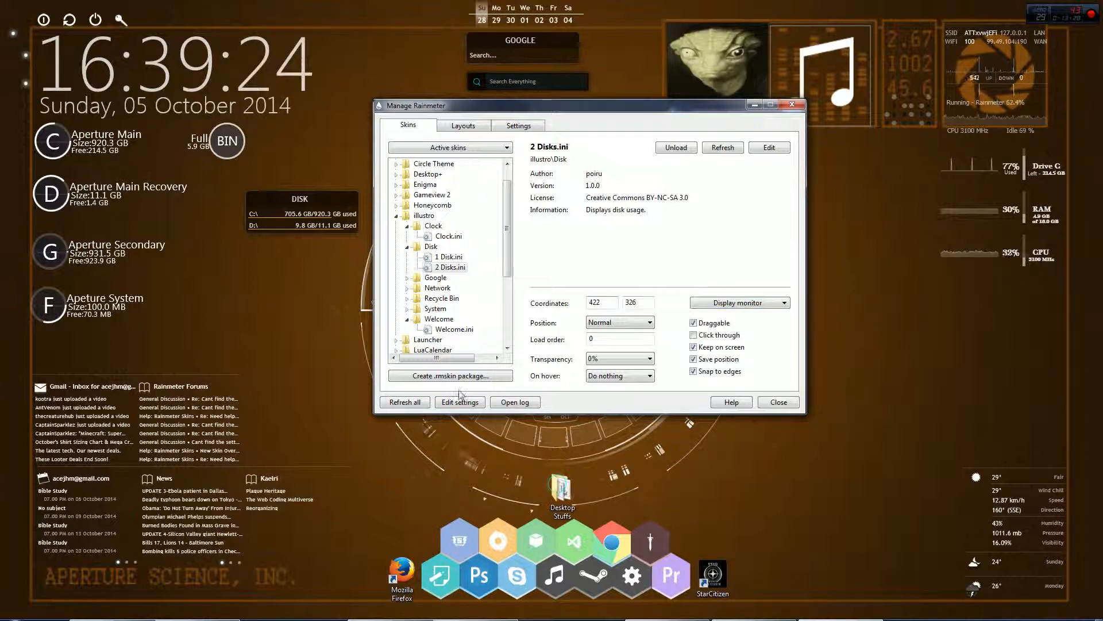
Step: Review the settings available from the Disk skin's own menu, including its position and display monitor choices
{"action": "right_click", "coordinate": [311, 208]}
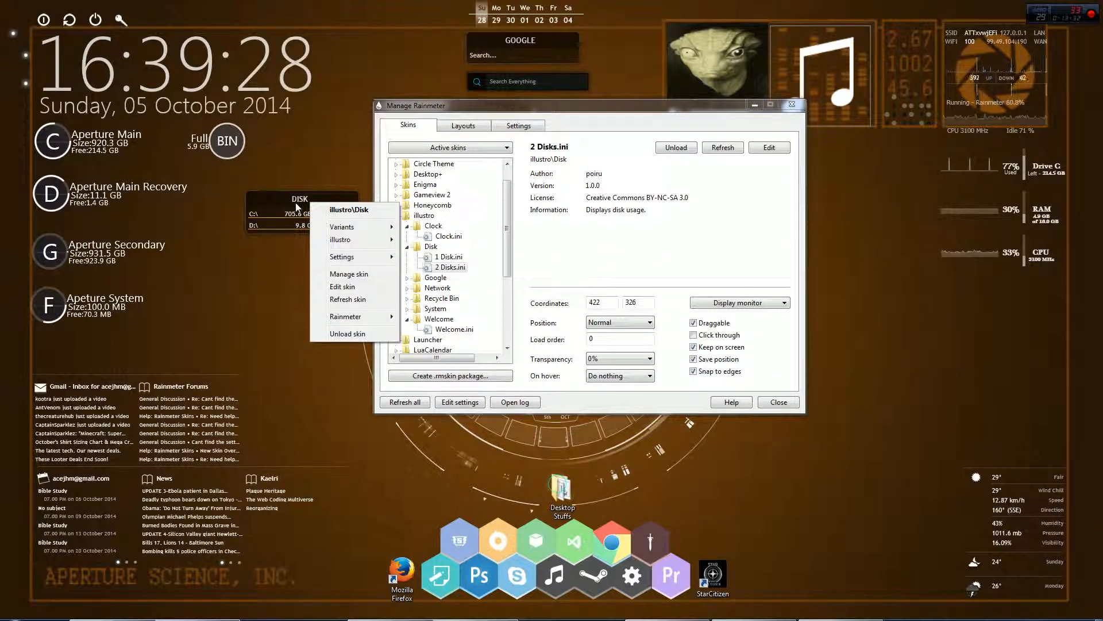
{"action": "mouse_move", "coordinate": [368, 241]}
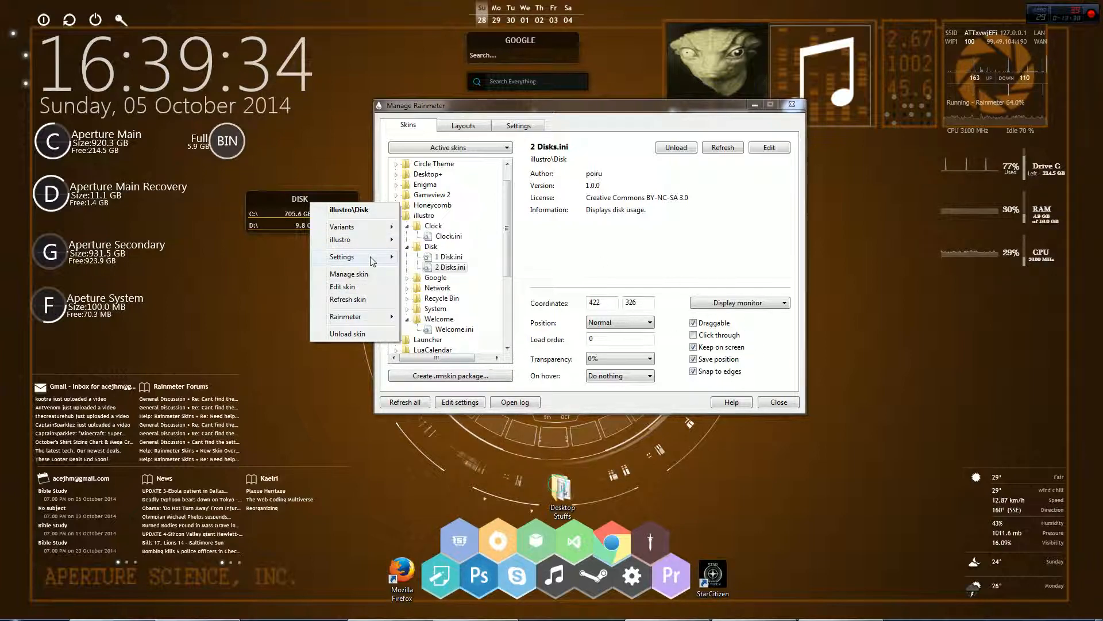
{"action": "mouse_move", "coordinate": [373, 262]}
{"action": "mouse_move", "coordinate": [425, 260]}
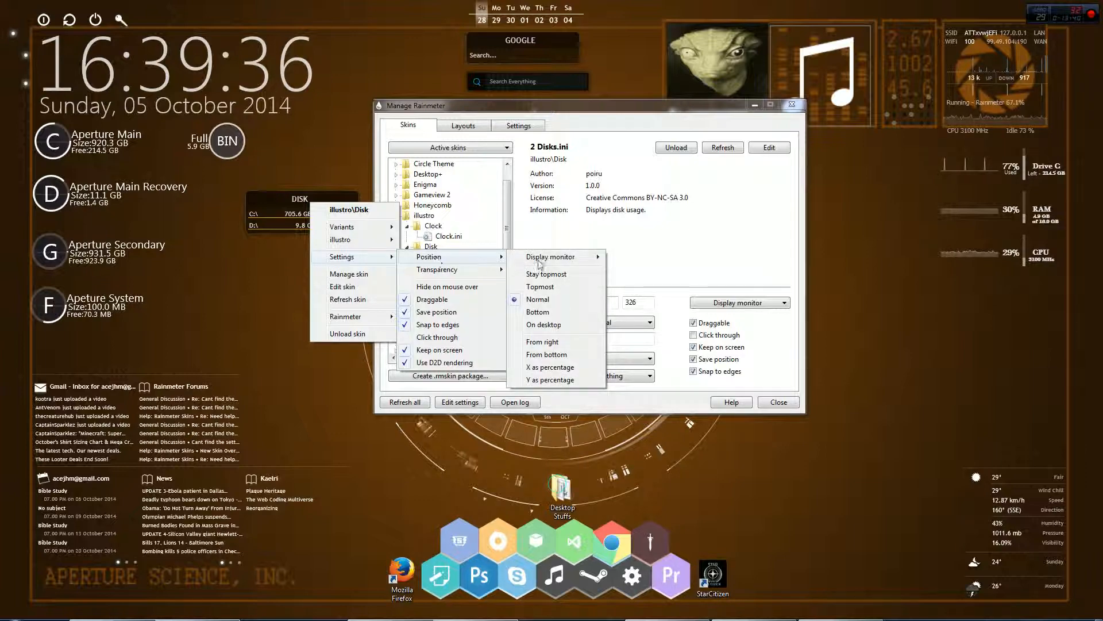
{"action": "mouse_move", "coordinate": [548, 260]}
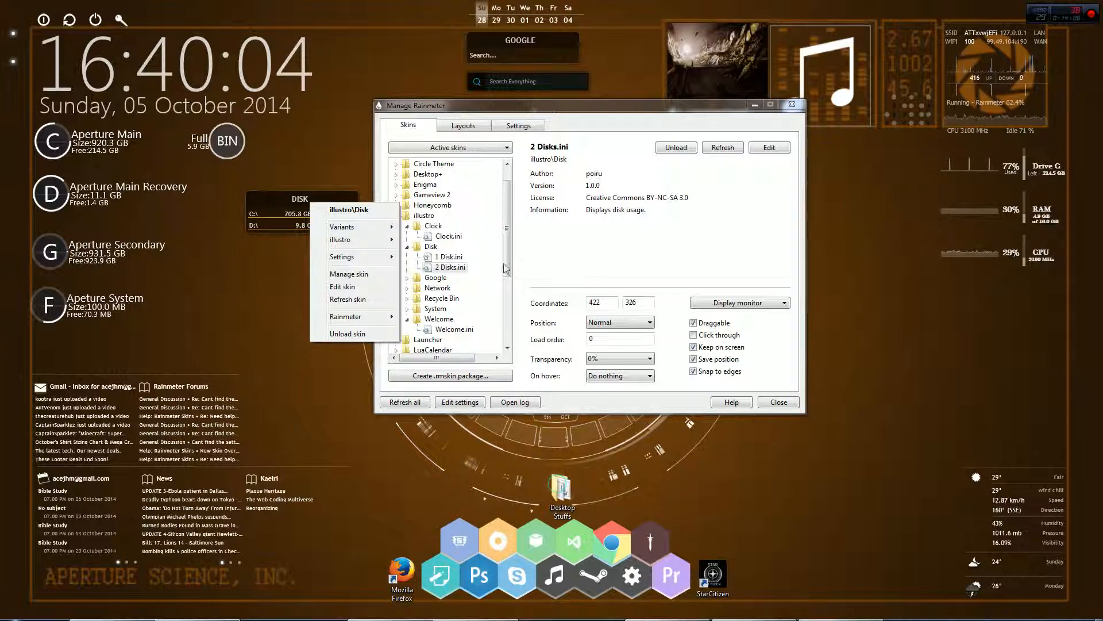
{"action": "left_click", "coordinate": [432, 240]}
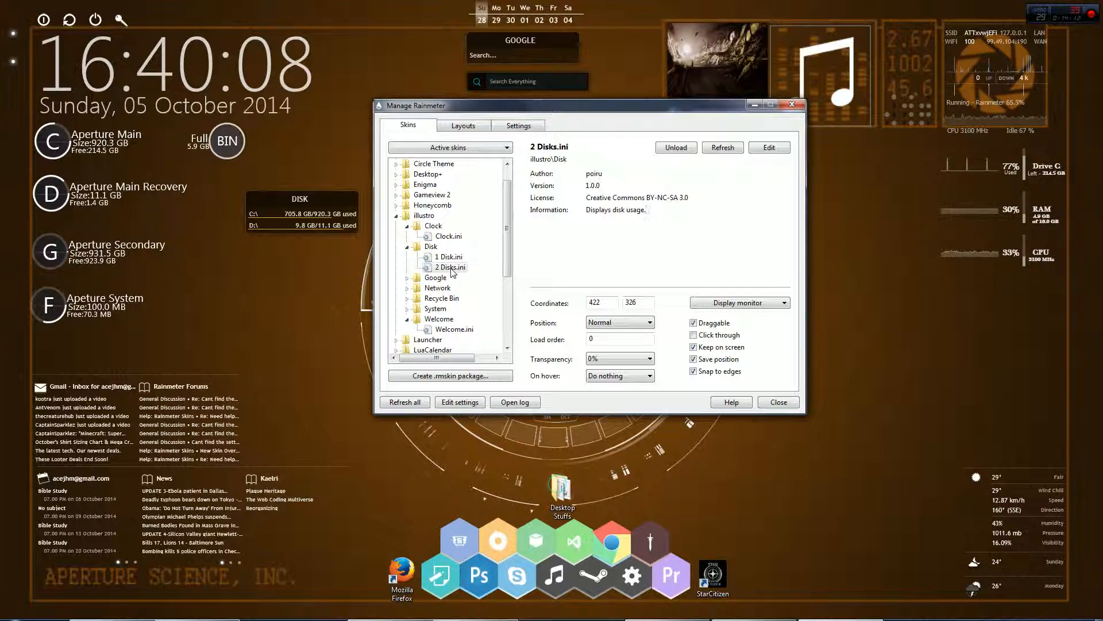
Step: Switch the Disk skin to the 1 Disk.ini variant and back to 2 Disks.ini directly on the desktop skin
{"action": "right_click", "coordinate": [301, 202]}
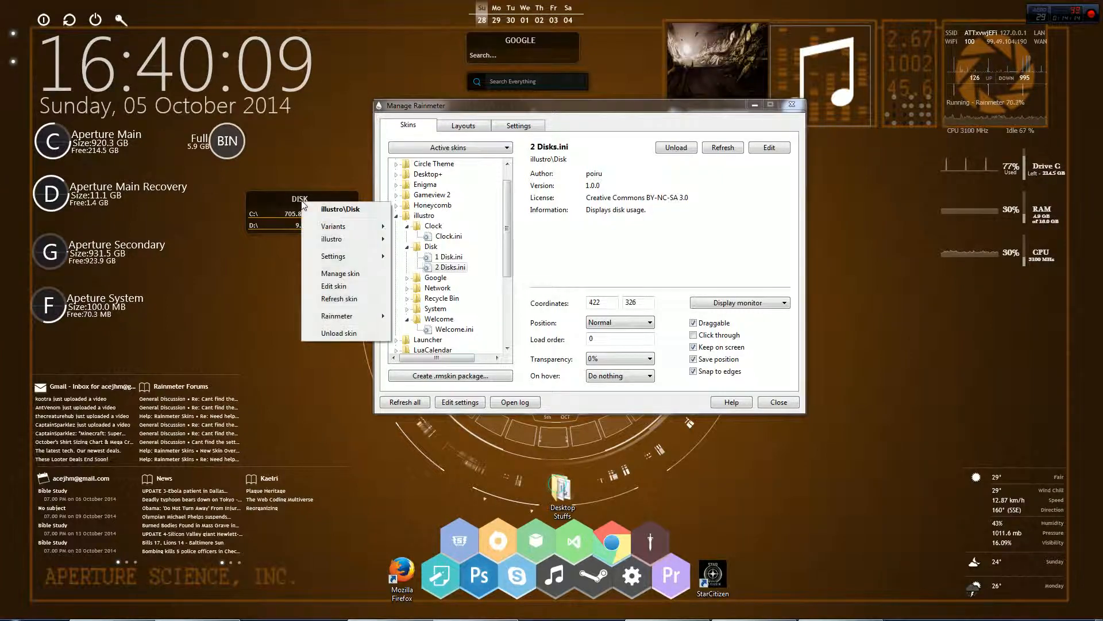
{"action": "left_click", "coordinate": [406, 228]}
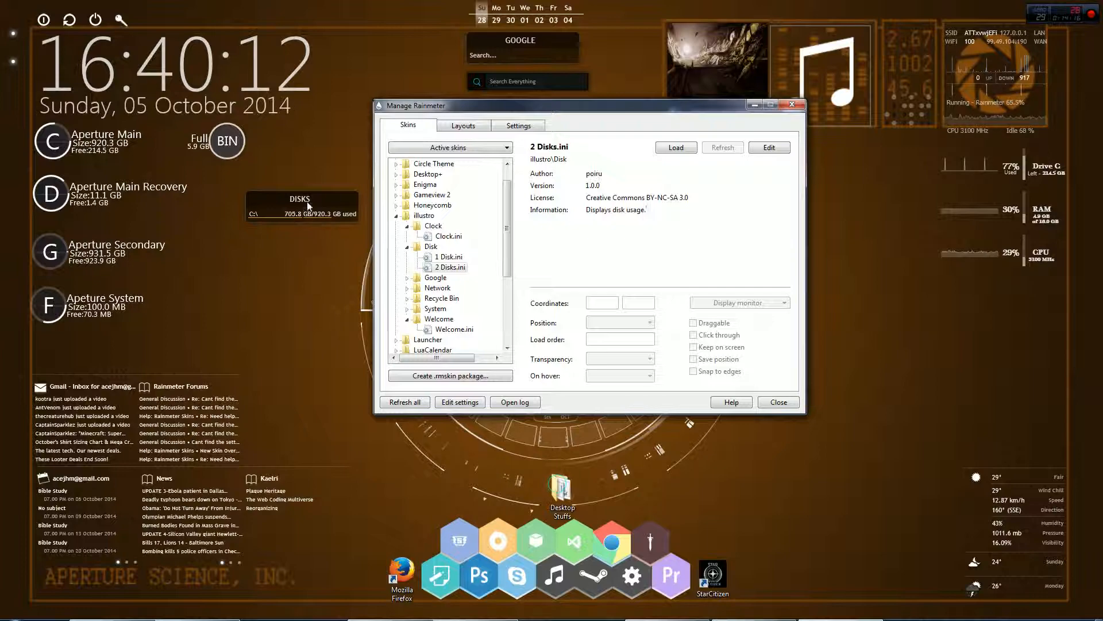
{"action": "right_click", "coordinate": [307, 201]}
{"action": "mouse_move", "coordinate": [362, 231]}
{"action": "left_click", "coordinate": [425, 240]}
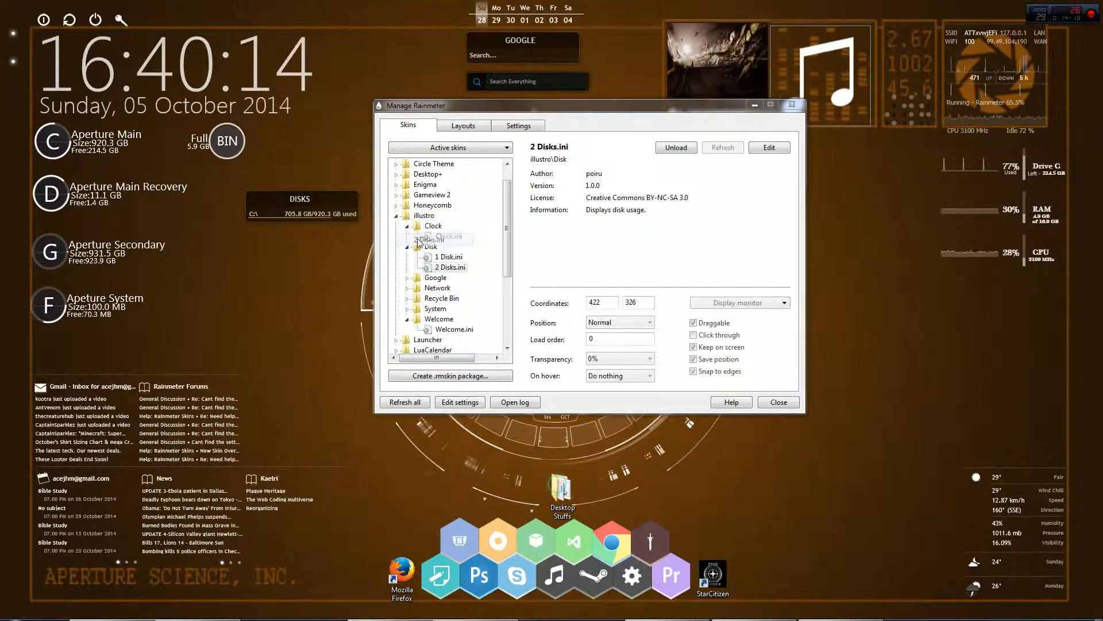
Step: Alternate between the Disk skin's 1 Disk.ini and 2 Disks.ini variants in Manage Rainmeter, finishing with 2 Disks.ini loaded
{"action": "left_click", "coordinate": [449, 257]}
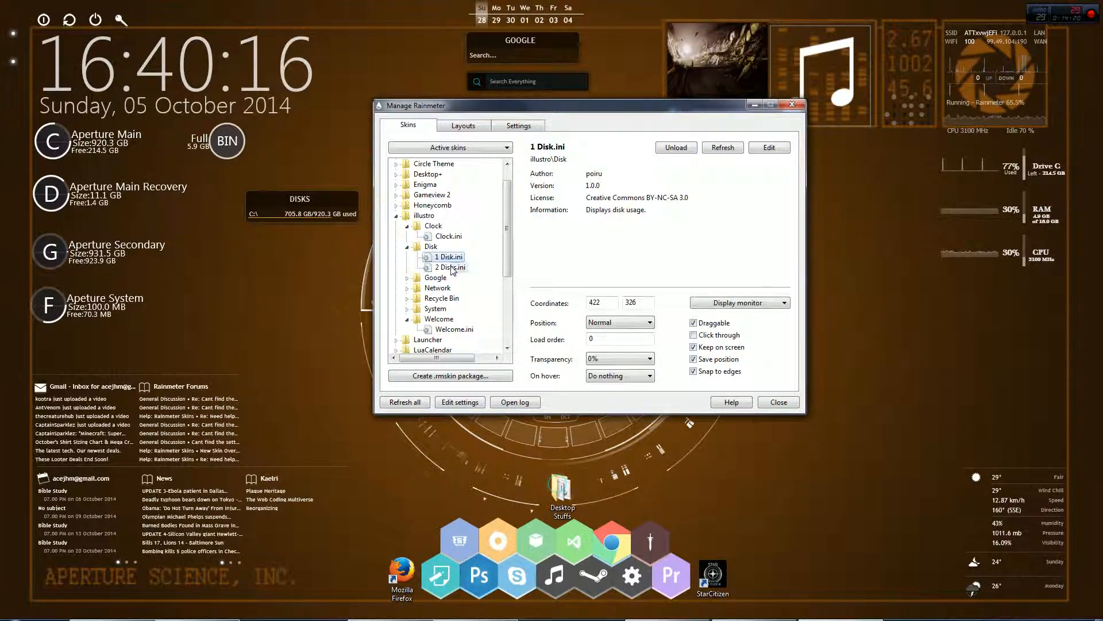
{"action": "left_click", "coordinate": [456, 266]}
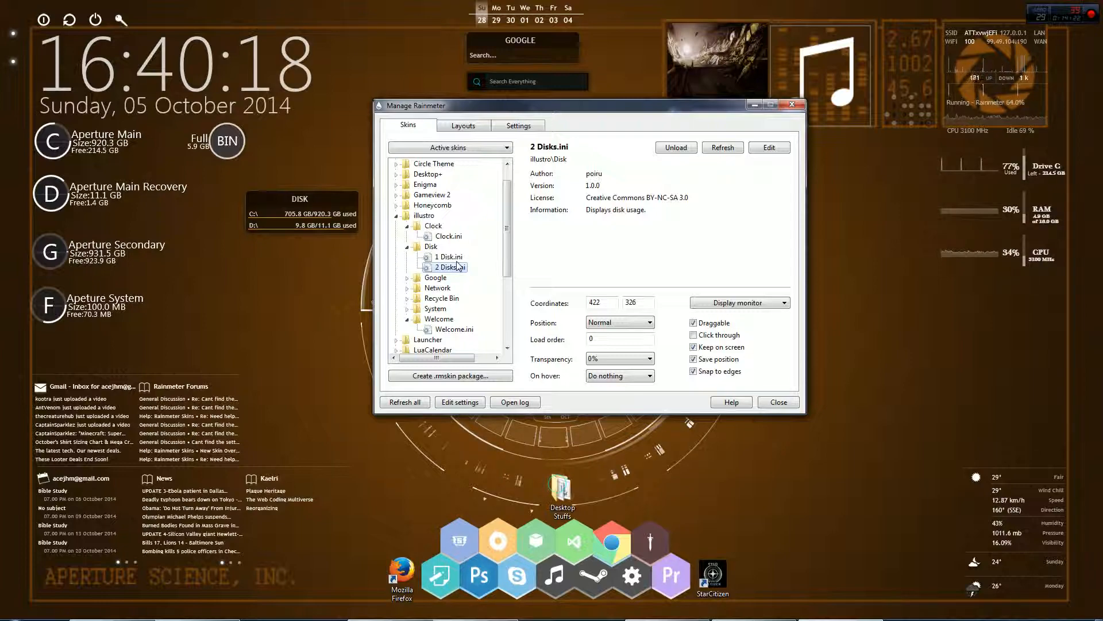
{"action": "left_click", "coordinate": [676, 148]}
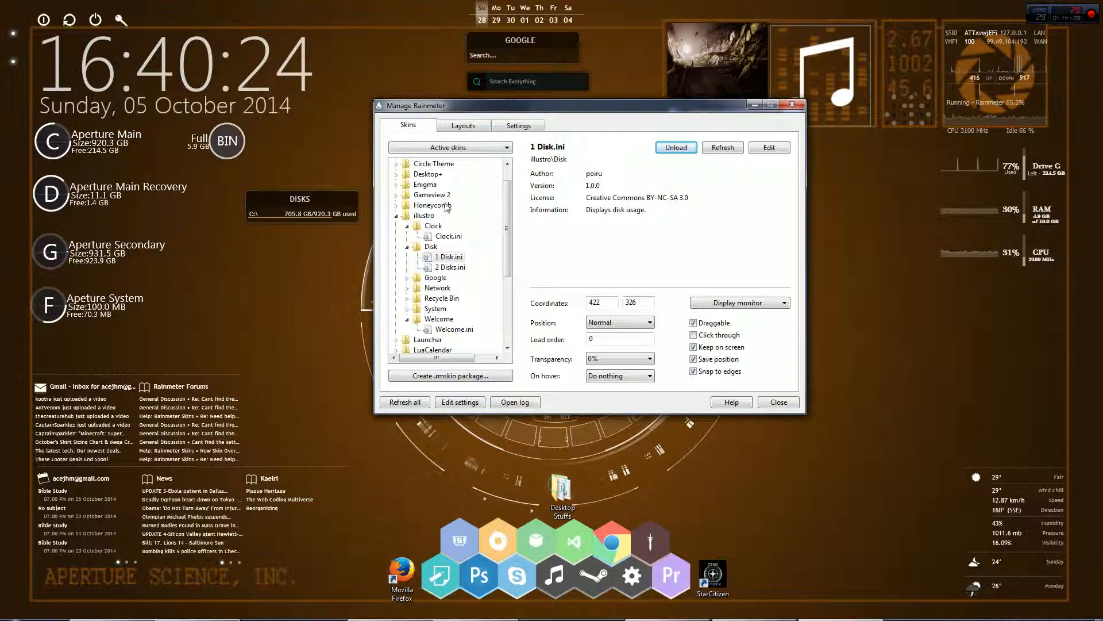
{"action": "left_click", "coordinate": [450, 268]}
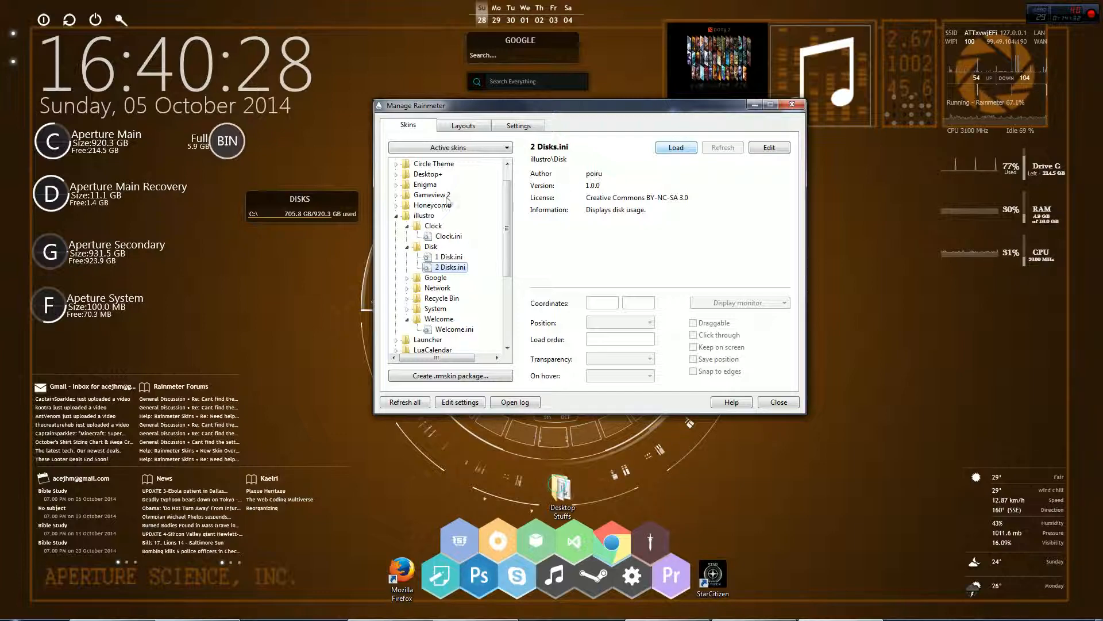
{"action": "left_click", "coordinate": [676, 151]}
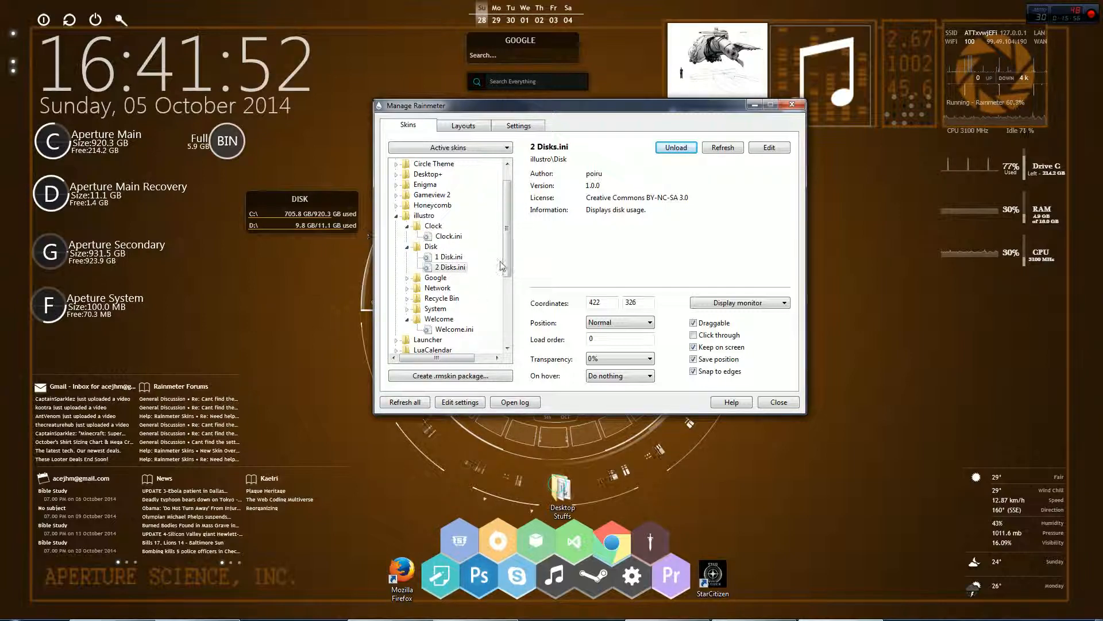
Step: Examine the illustro and Rainmeter entries in the desktop Disk skin's own menu
{"action": "right_click", "coordinate": [289, 199]}
{"action": "mouse_move", "coordinate": [348, 244]}
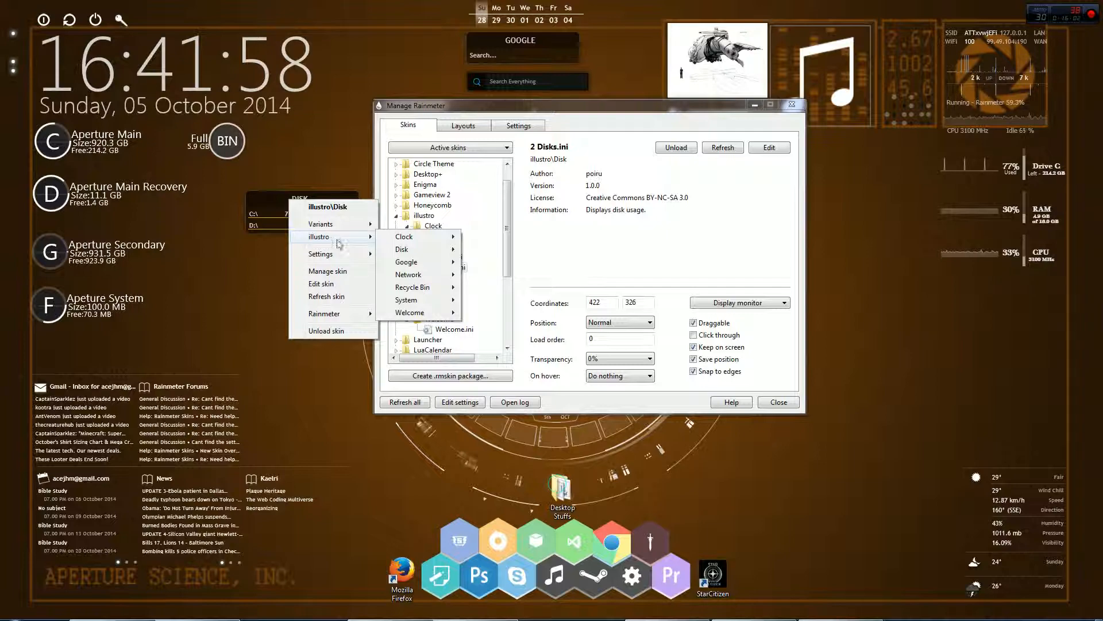
{"action": "mouse_move", "coordinate": [331, 617]}
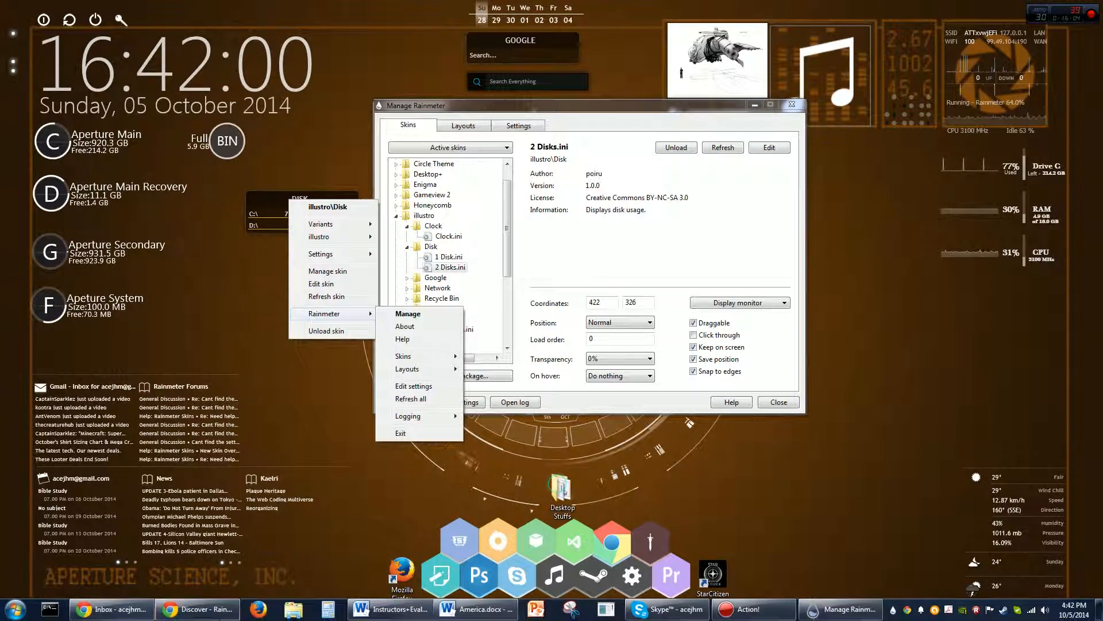
Step: Switch to Windows Explorer and open the Skins folder inside the Rainmeter folder of the Documents library
{"action": "left_click", "coordinate": [293, 608]}
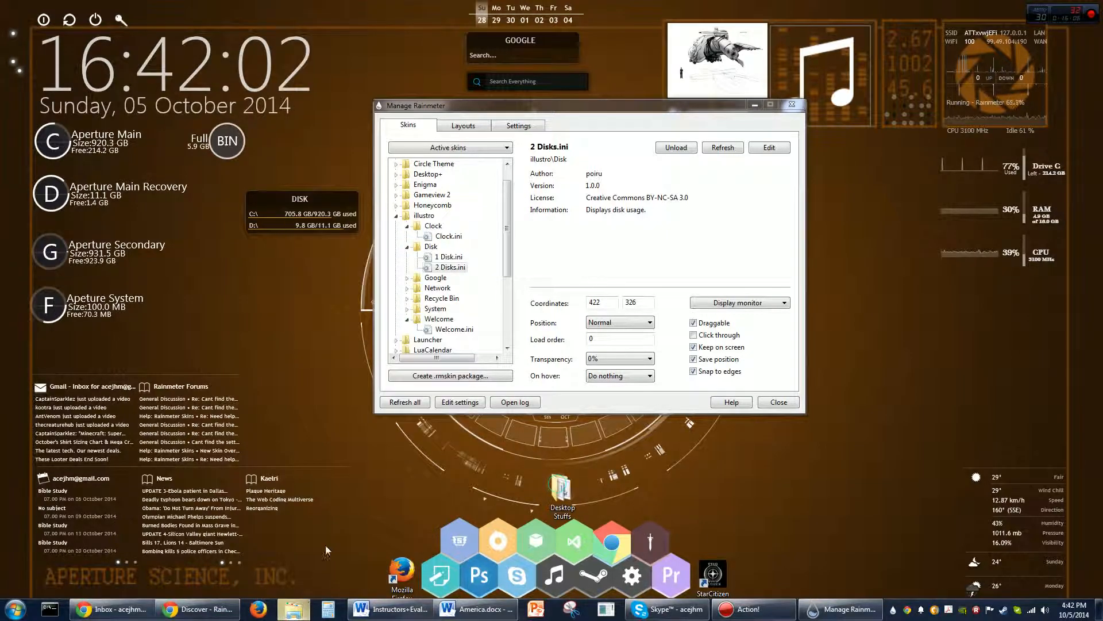
{"action": "double_click", "coordinate": [232, 151]}
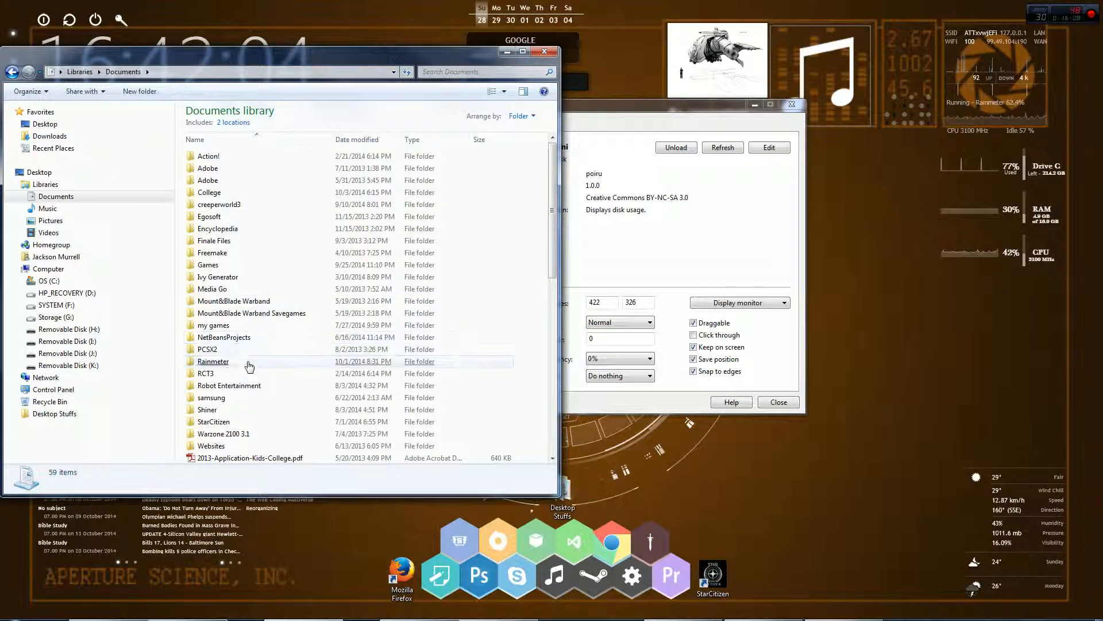
{"action": "double_click", "coordinate": [230, 341]}
{"action": "left_click", "coordinate": [228, 163]}
{"action": "double_click", "coordinate": [228, 163]}
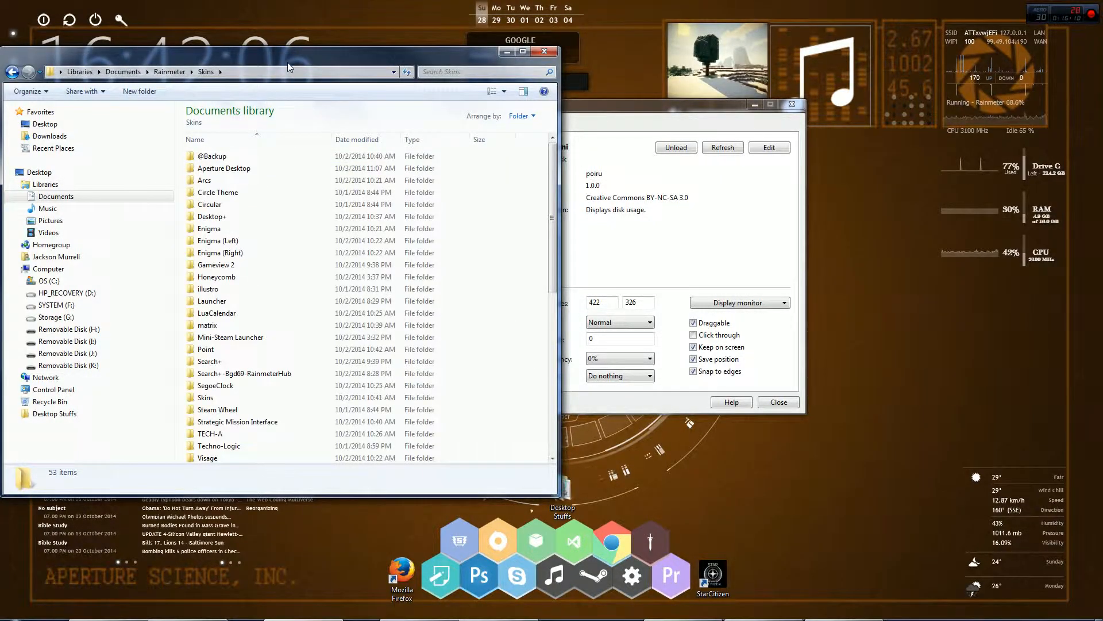
{"action": "left_click_drag", "start_coordinate": [287, 57], "coordinate": [311, 30]}
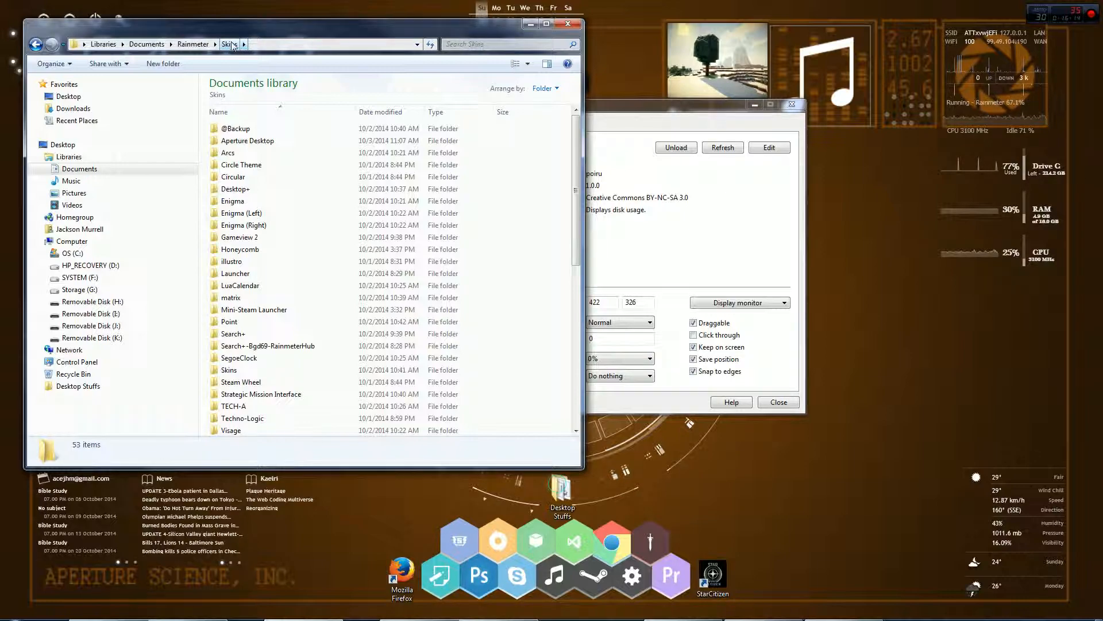
Step: Browse the installed skin folders, look inside Desktop+, and return to Manage Rainmeter with the Explorer window minimized
{"action": "left_click", "coordinate": [228, 152]}
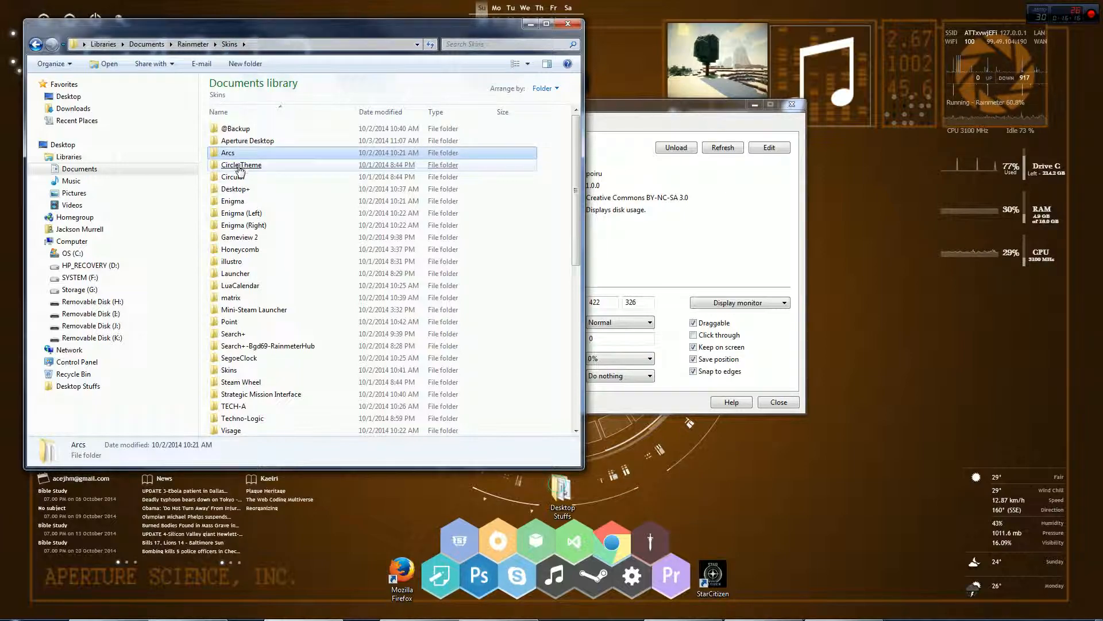
{"action": "left_click", "coordinate": [235, 177]}
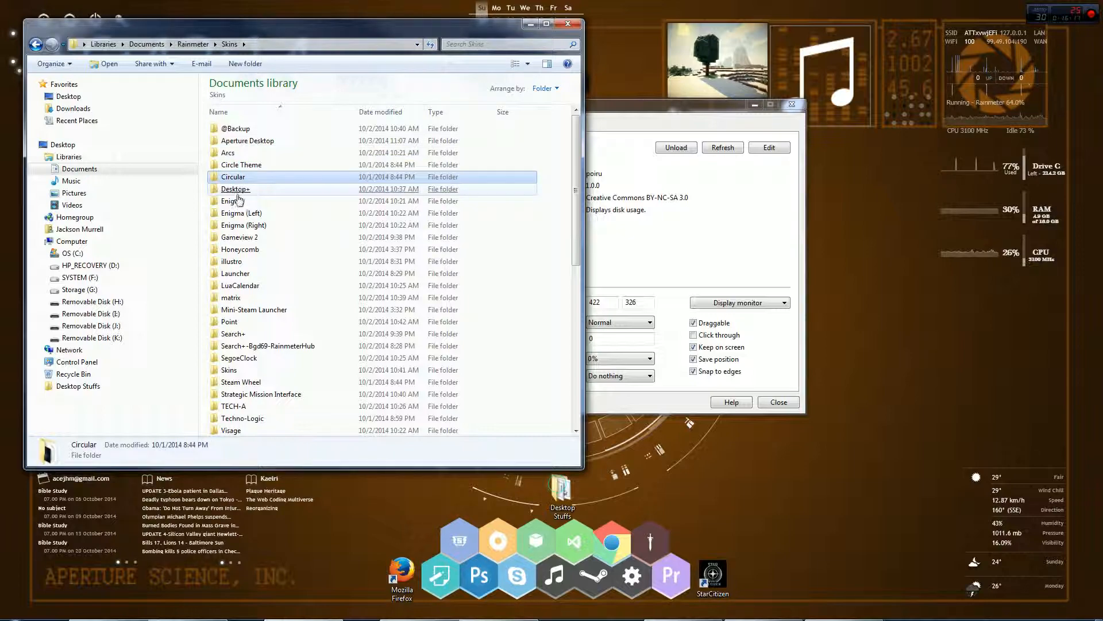
{"action": "left_click", "coordinate": [238, 204]}
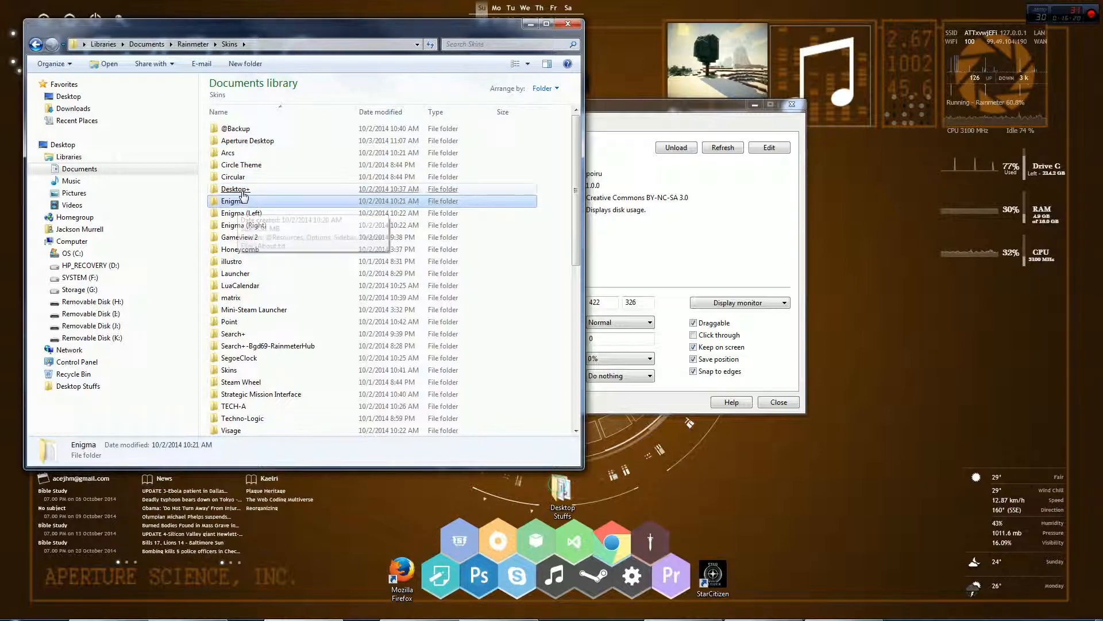
{"action": "left_click", "coordinate": [244, 192]}
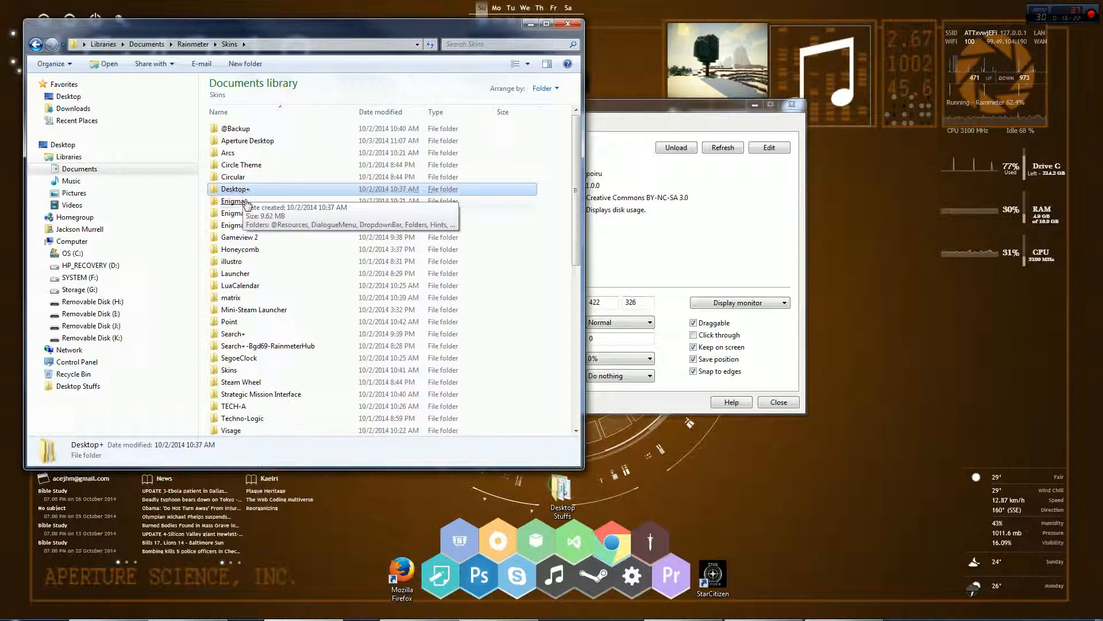
{"action": "double_click", "coordinate": [246, 191]}
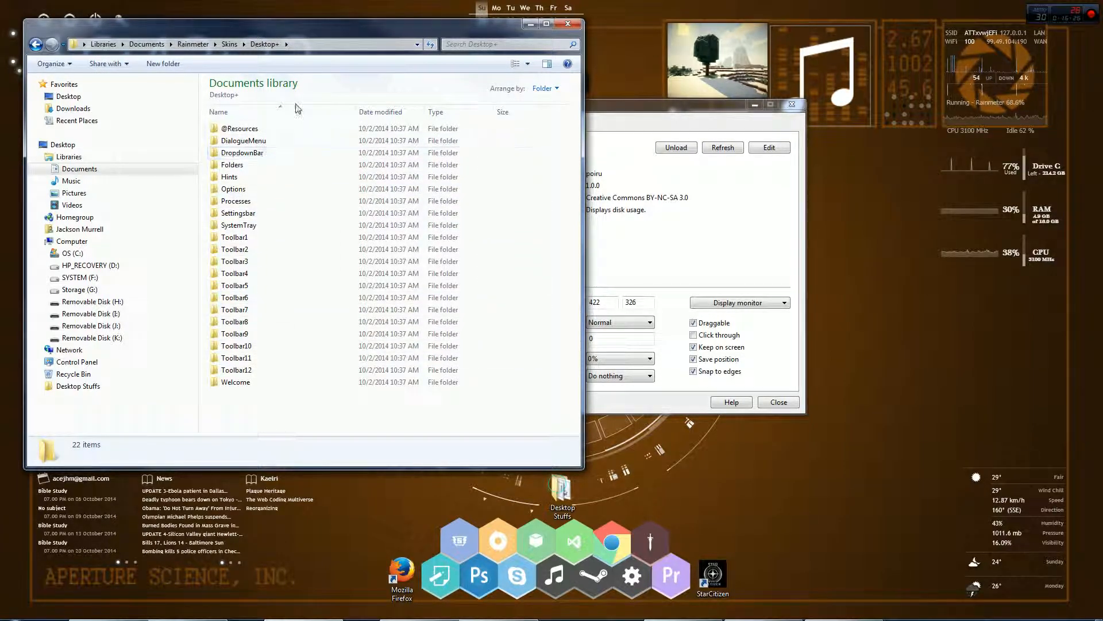
{"action": "key", "text": "BackSpace"}
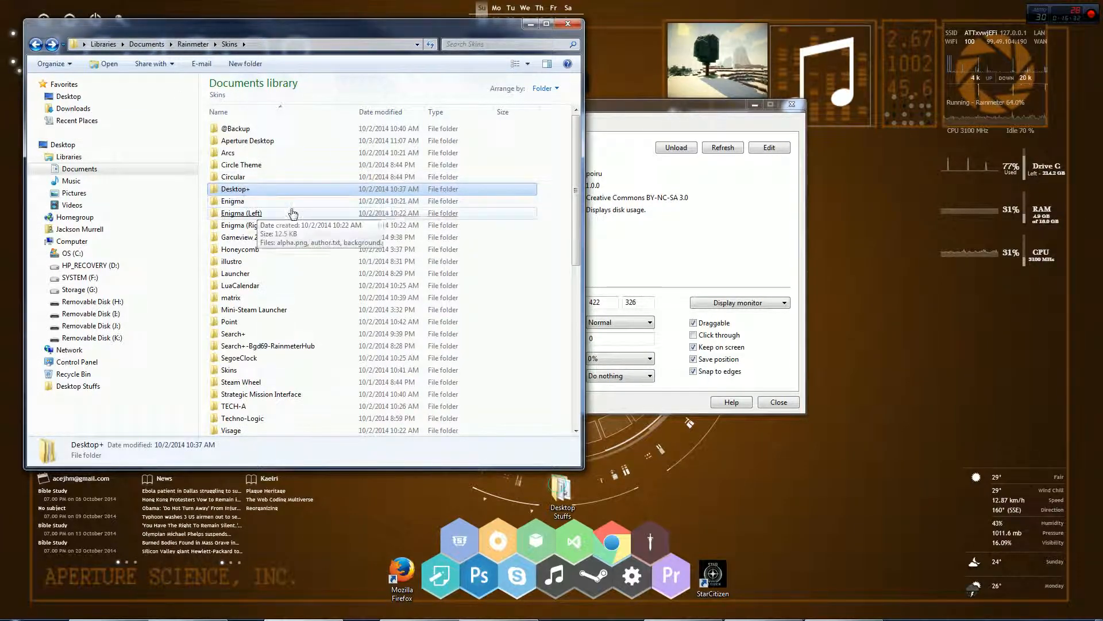
{"action": "key", "text": "alt+Tab"}
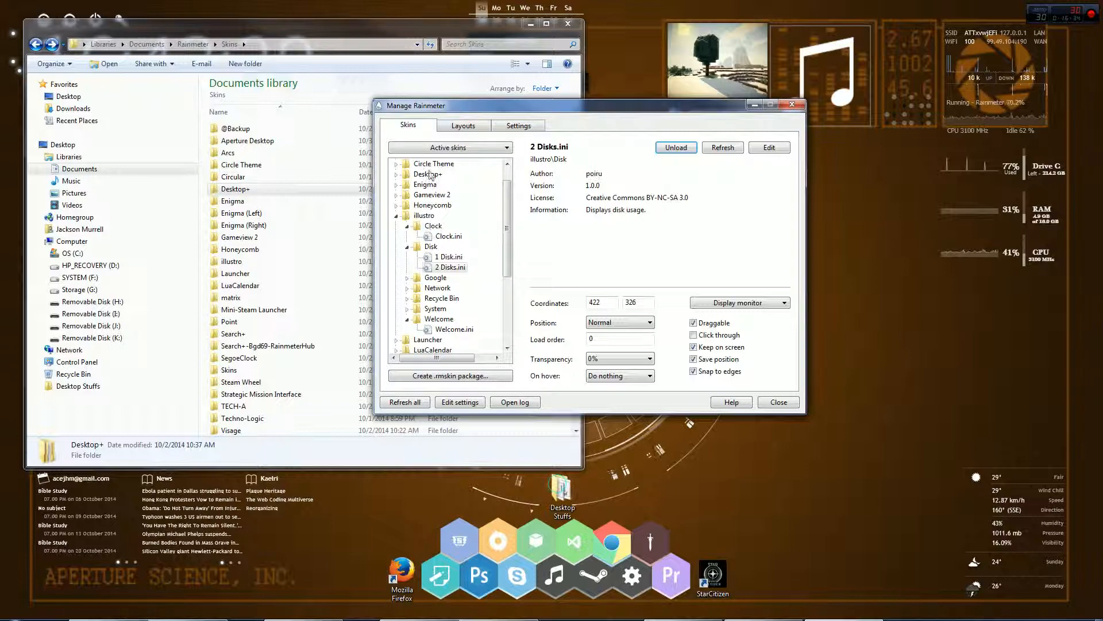
{"action": "left_click", "coordinate": [530, 24]}
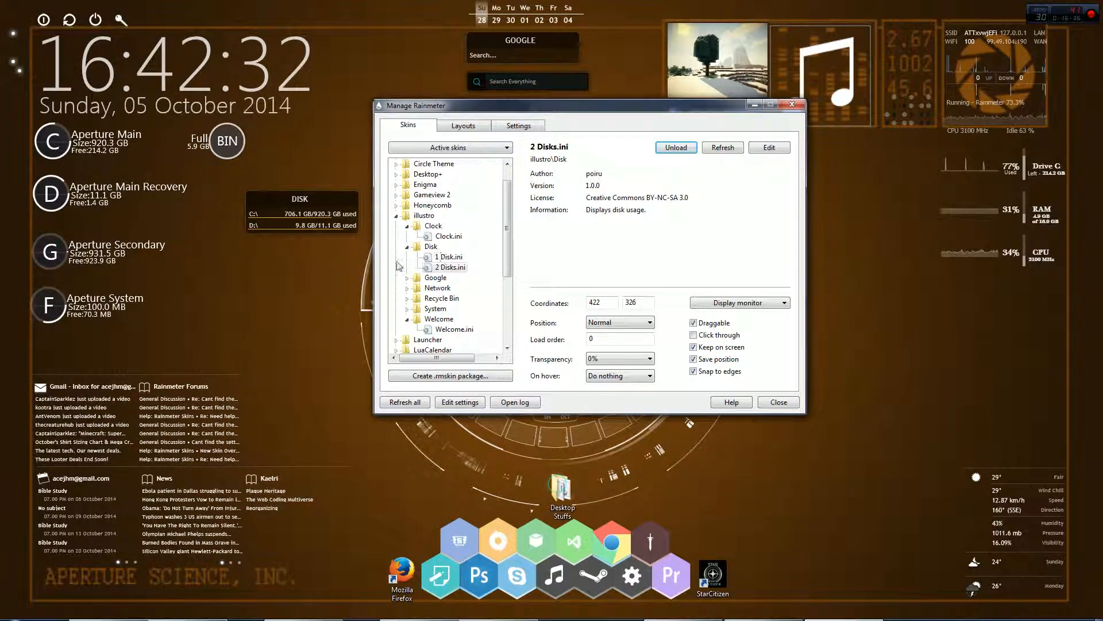
Step: Review the illustro skins offered in the desktop Disk skin's menu, and unload the Disk skin
{"action": "right_click", "coordinate": [305, 200]}
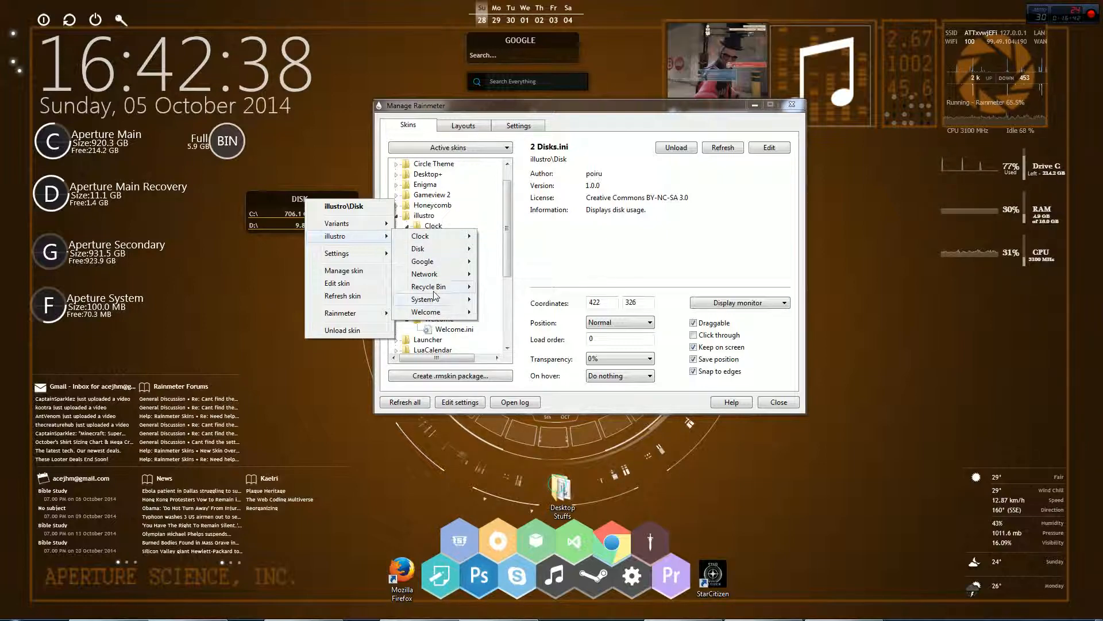
{"action": "mouse_move", "coordinate": [434, 250]}
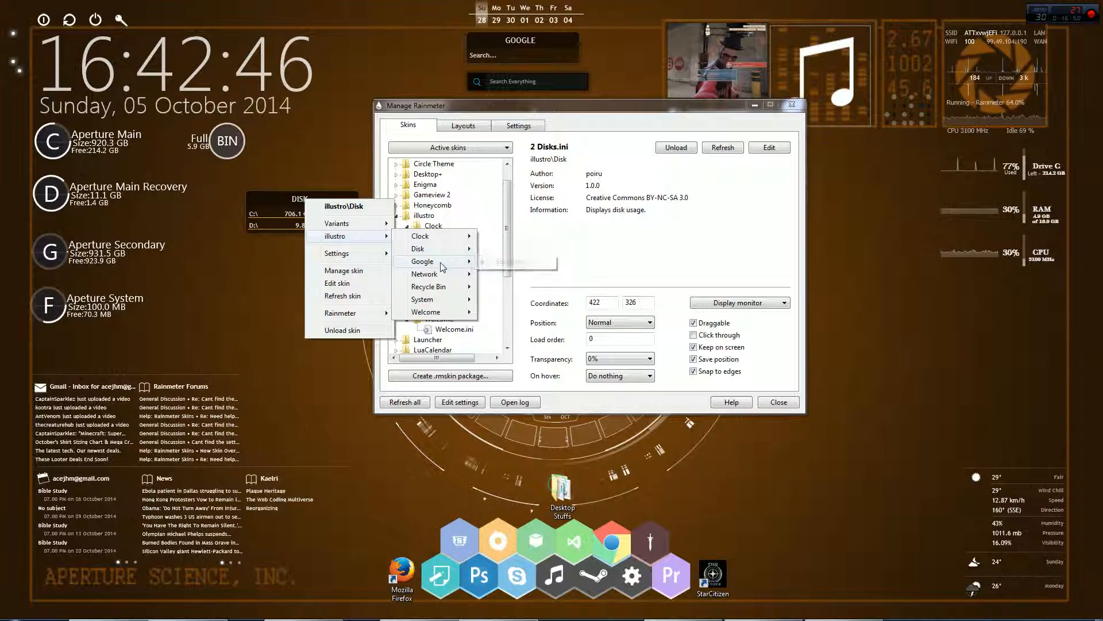
{"action": "mouse_move", "coordinate": [440, 277]}
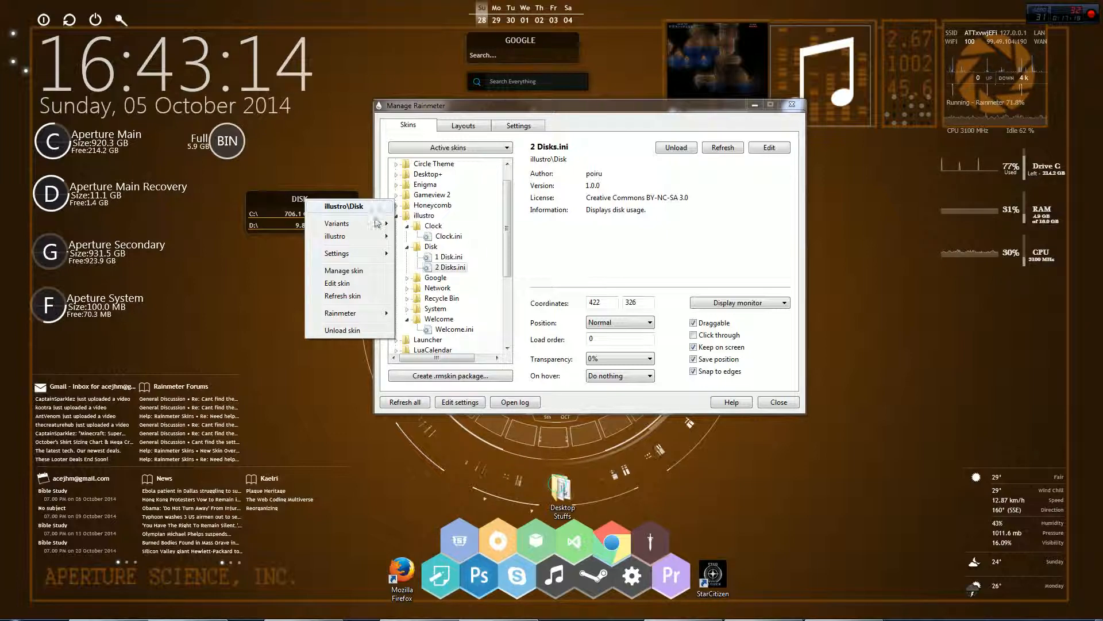
{"action": "mouse_move", "coordinate": [365, 243]}
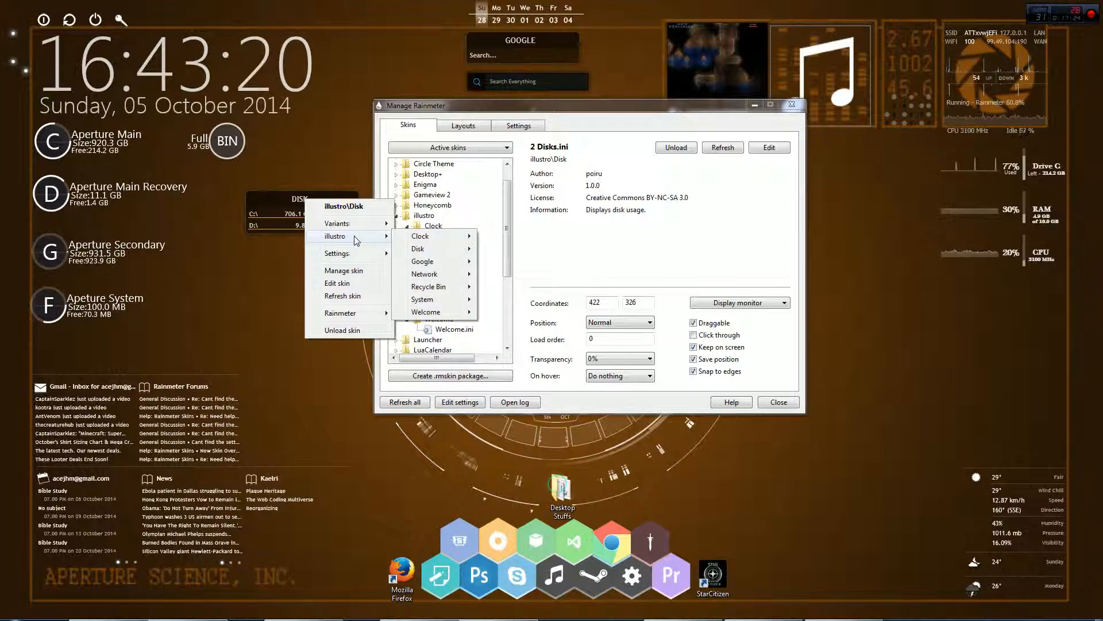
{"action": "left_click", "coordinate": [361, 336]}
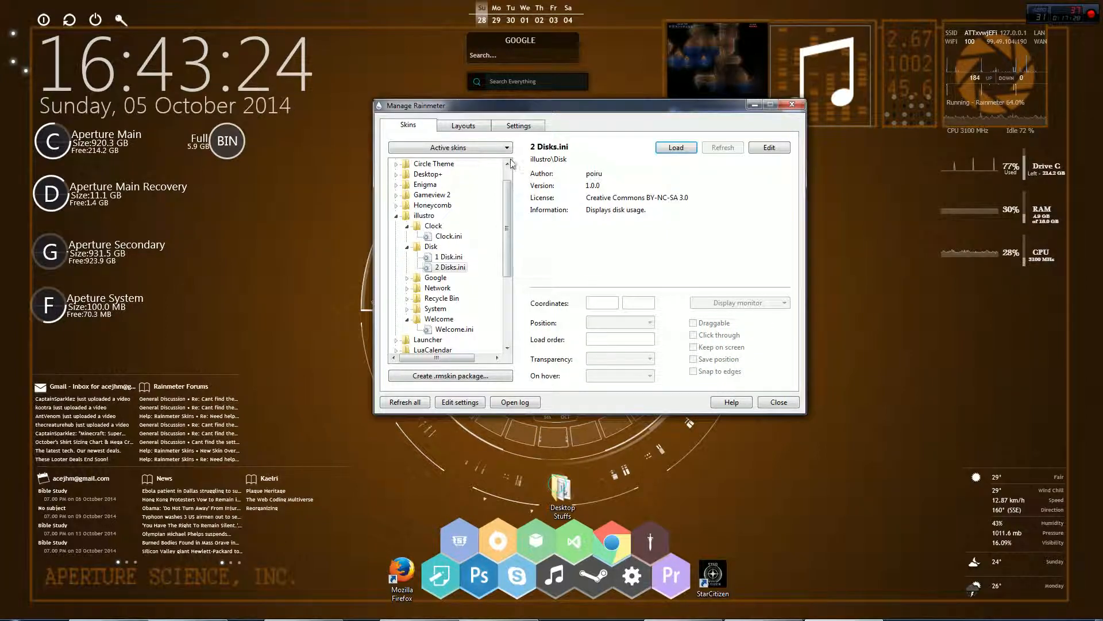
Step: Move the Manage Rainmeter window slightly higher, and view the Rainmeter Skin Packager without creating a package
{"action": "left_click_drag", "start_coordinate": [529, 107], "coordinate": [516, 81]}
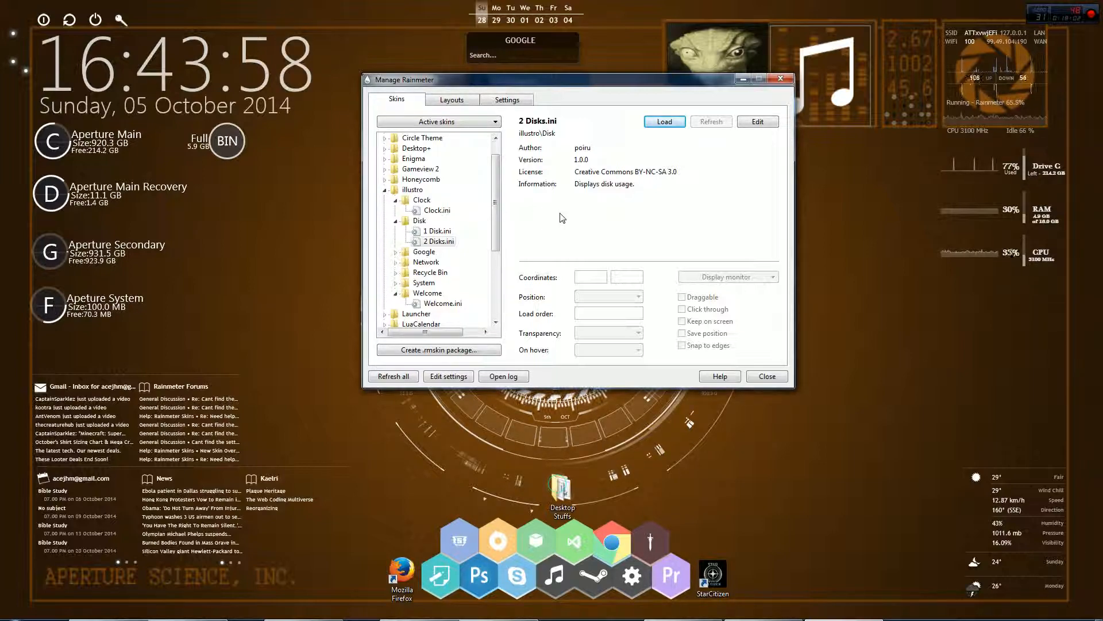
{"action": "left_click", "coordinate": [451, 352]}
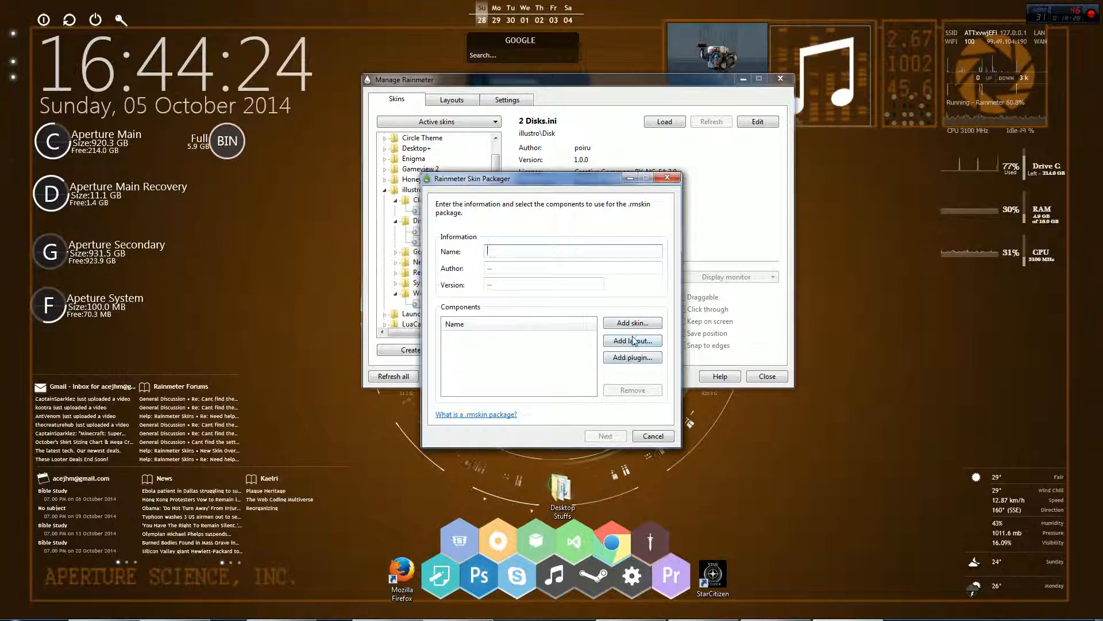
{"action": "left_click", "coordinate": [667, 178]}
Step: Show the saved layouts, and preview the SegoeClock and Launcher skin packages from the Skins folder in Windows Explorer without installing them
{"action": "left_click", "coordinate": [444, 101]}
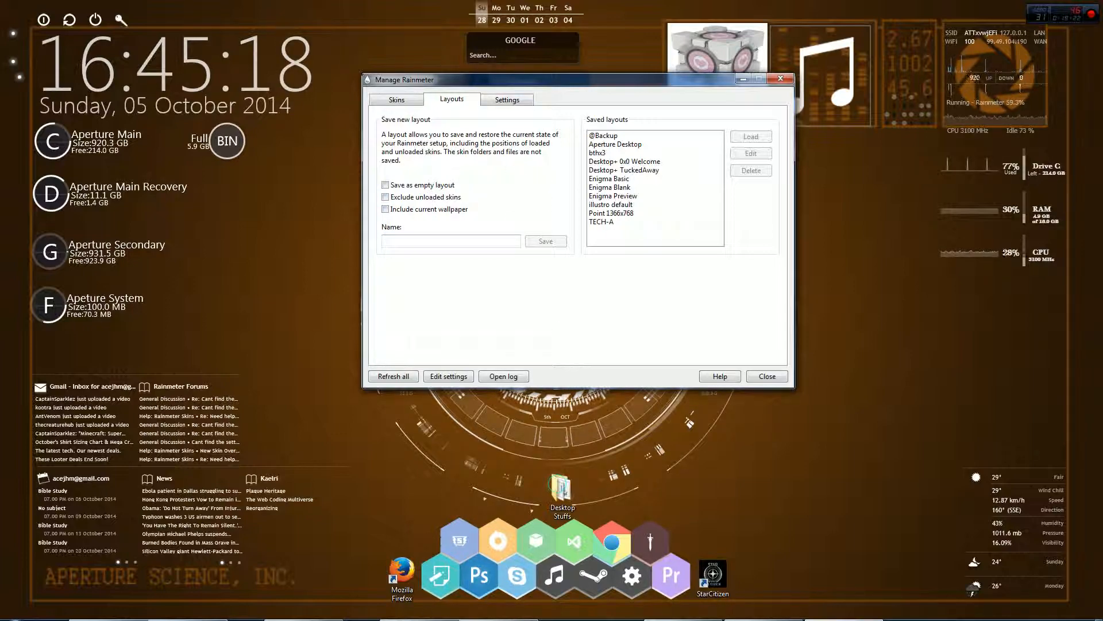
{"action": "mouse_move", "coordinate": [314, 615]}
{"action": "left_click", "coordinate": [310, 555]}
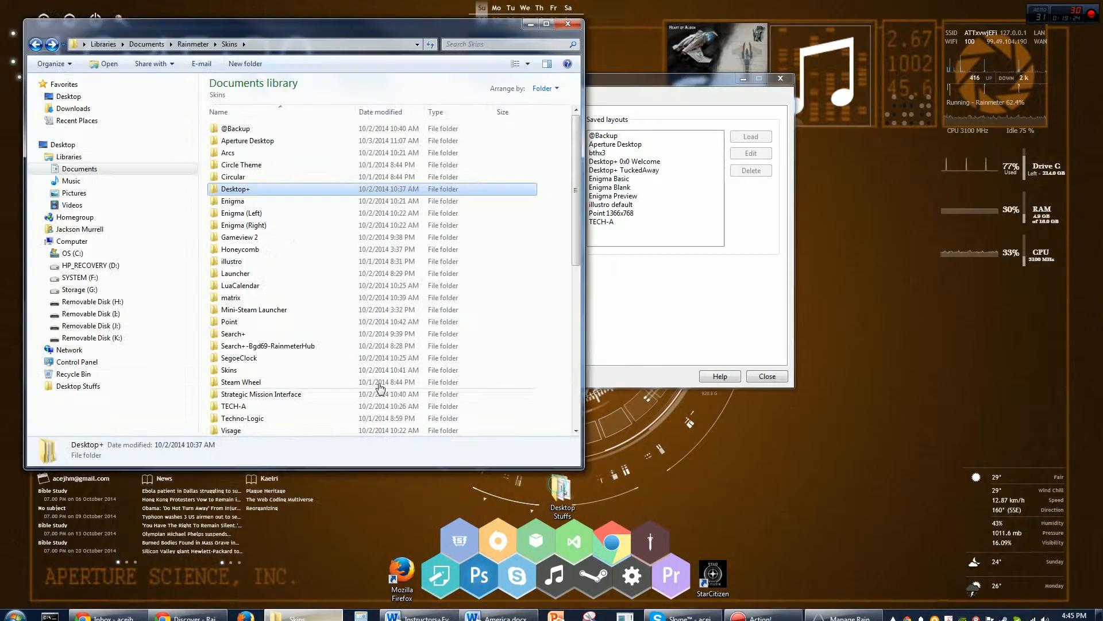
{"action": "scroll", "coordinate": [535, 325], "scroll_direction": "down", "scroll_amount": 10}
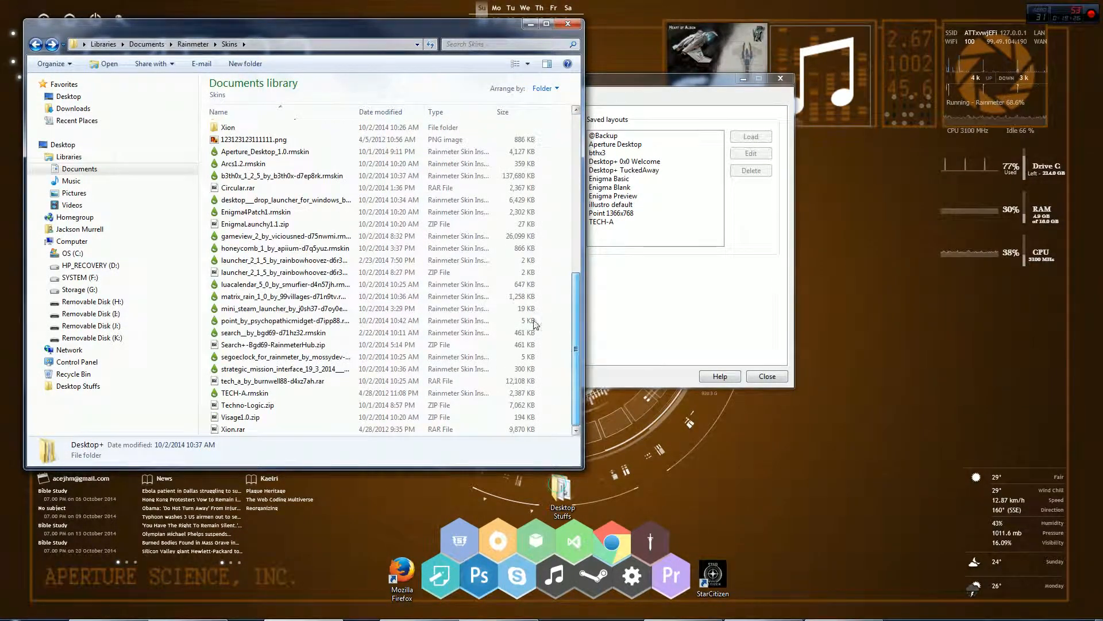
{"action": "double_click", "coordinate": [489, 356]}
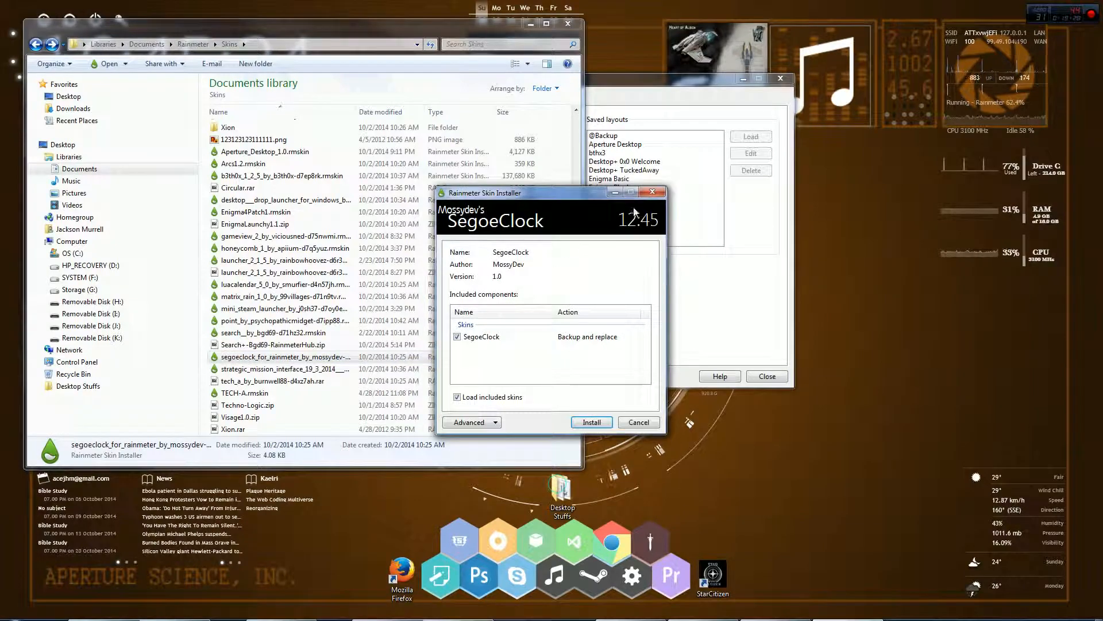
{"action": "left_click", "coordinate": [652, 191]}
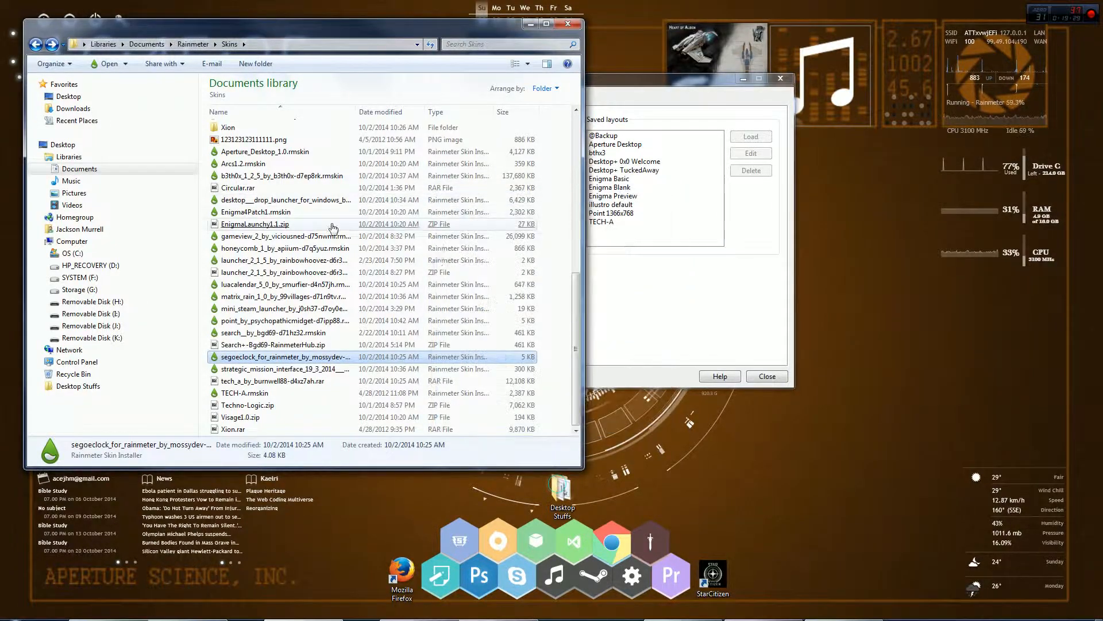
{"action": "double_click", "coordinate": [308, 261]}
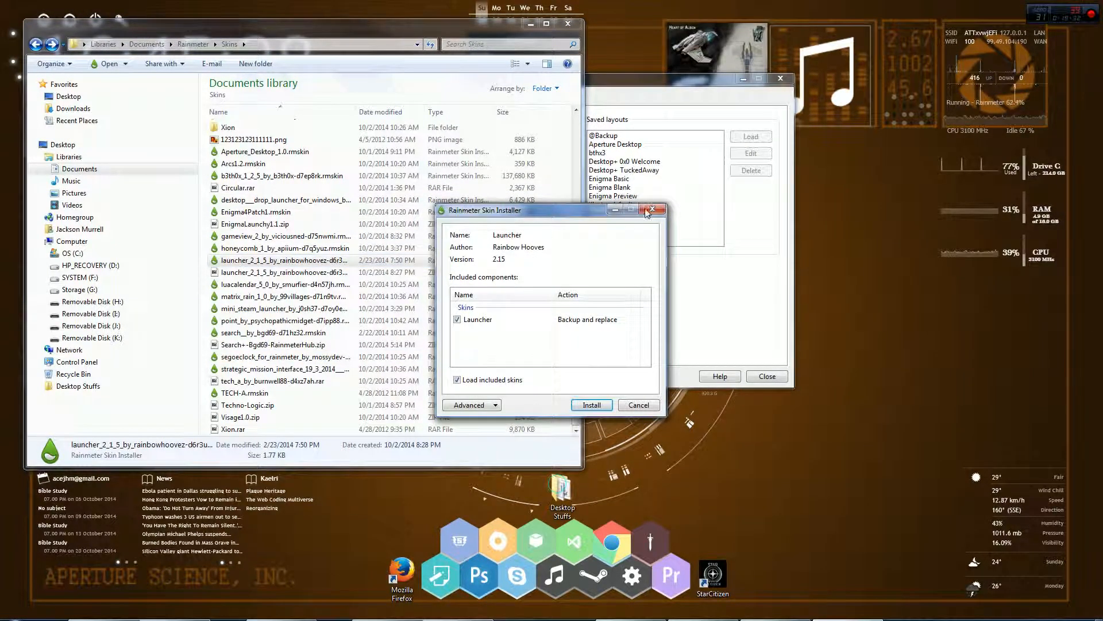
{"action": "left_click", "coordinate": [652, 209]}
Step: Review the skin and layout included in Aperture_Desktop_1.0.rmskin without installing it, and return to Manage Rainmeter with the Explorer window minimized
{"action": "double_click", "coordinate": [264, 151]}
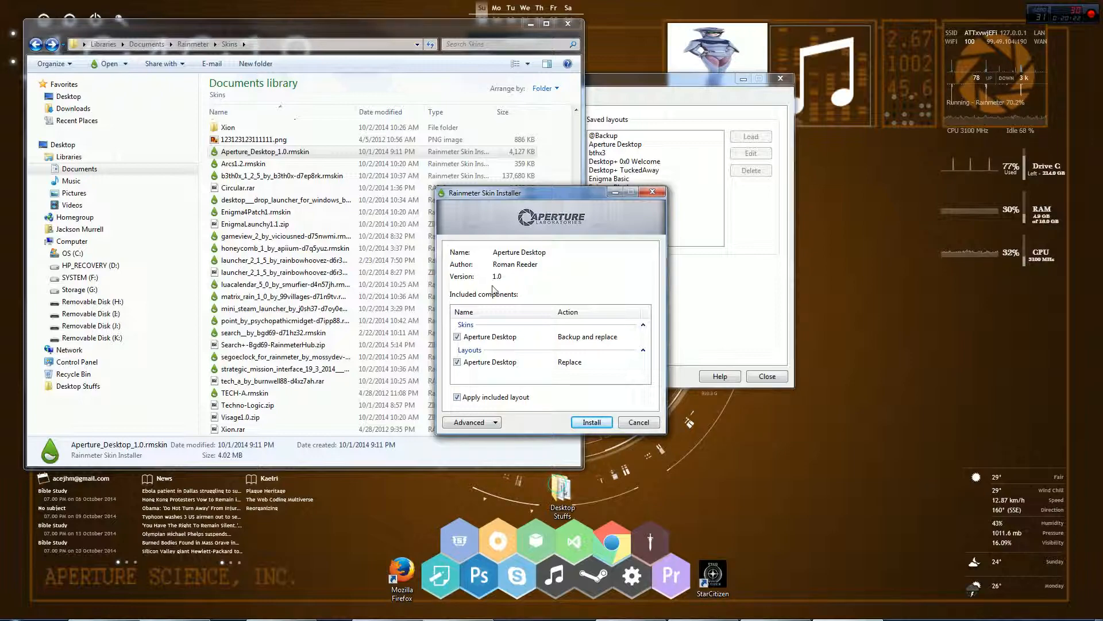
{"action": "left_click", "coordinate": [652, 192]}
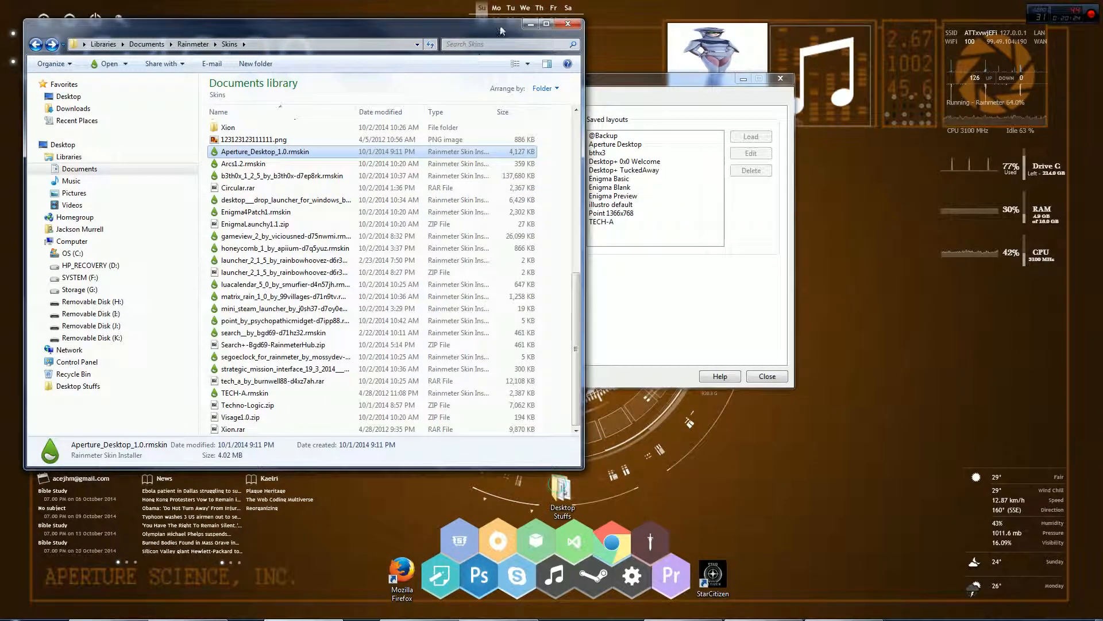
{"action": "left_click", "coordinate": [532, 26]}
Step: View Rainmeter's general and logging settings, and return to the skins list to collapse illustro and expand the Launcher folder
{"action": "left_click", "coordinate": [507, 99]}
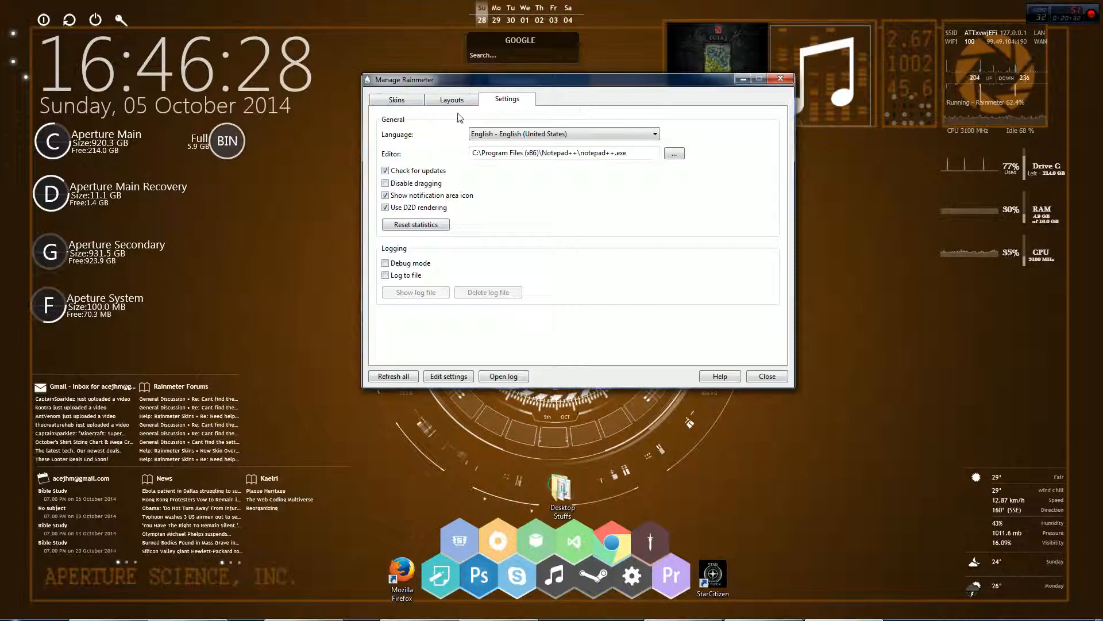
{"action": "left_click", "coordinate": [395, 102]}
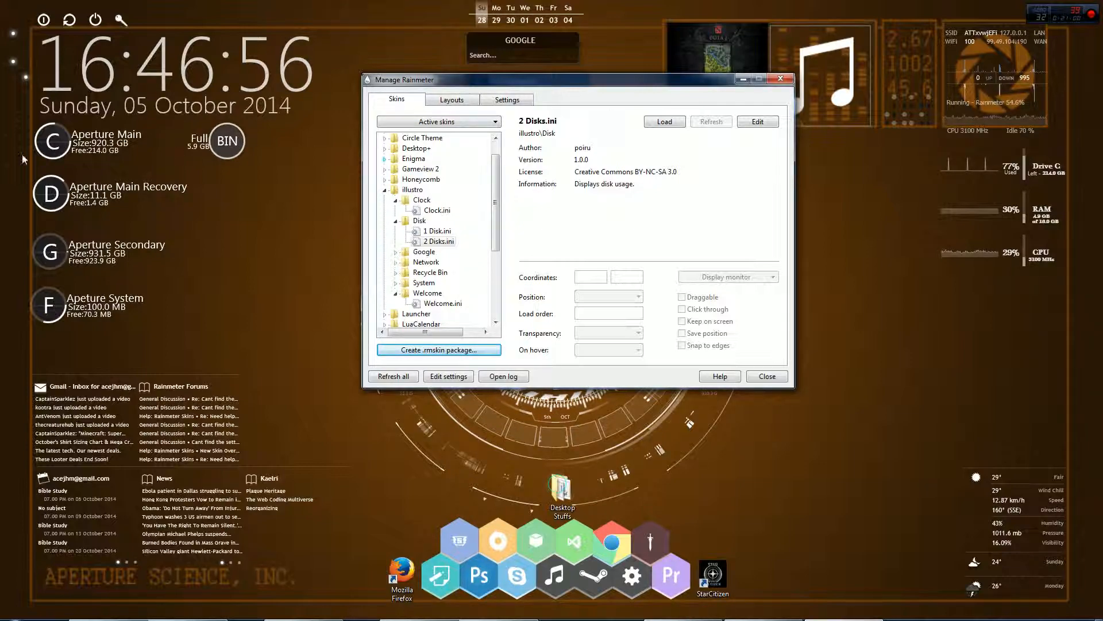
{"action": "left_click", "coordinate": [385, 190]}
{"action": "left_click", "coordinate": [384, 201]}
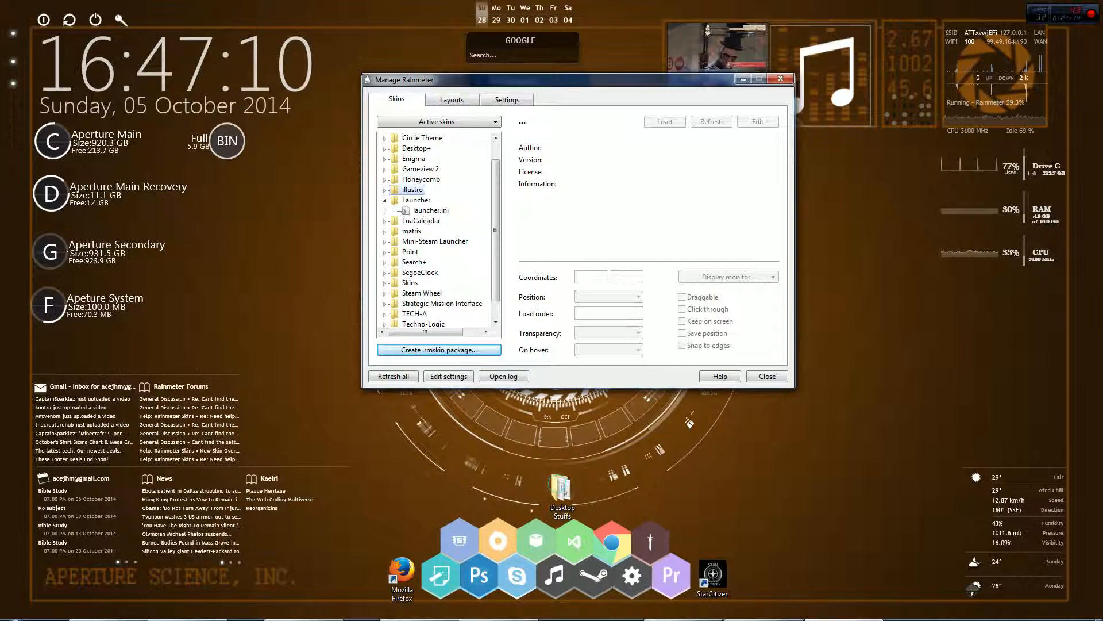
Step: Open the first launcher menu on the desktop and choose Aperture Artificial Intelligence Lab
{"action": "left_click", "coordinate": [13, 34]}
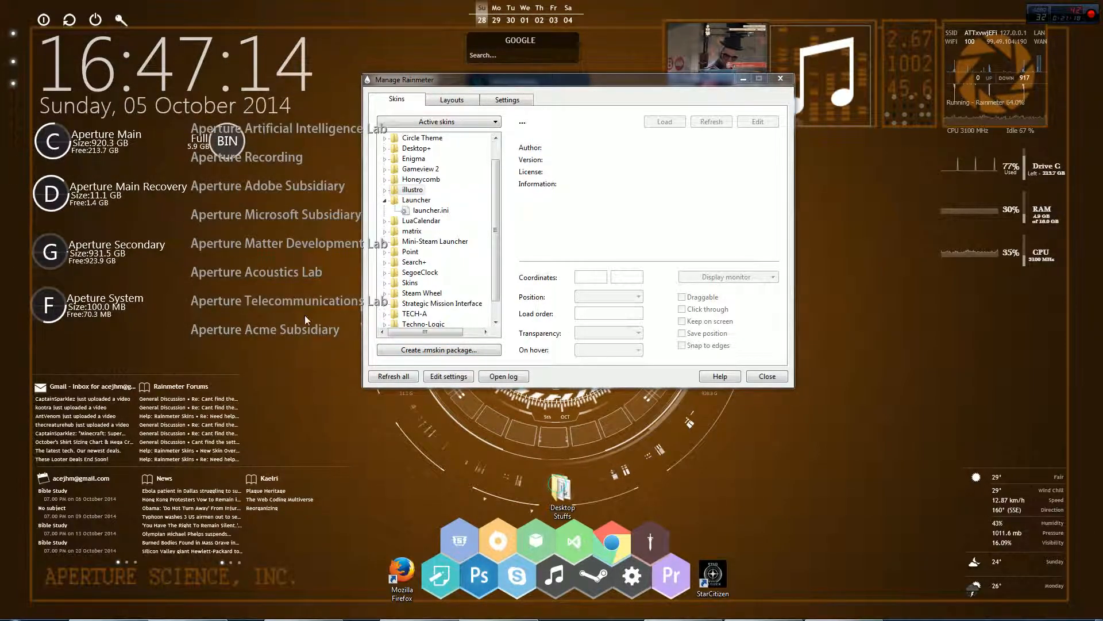
{"action": "left_click", "coordinate": [322, 131]}
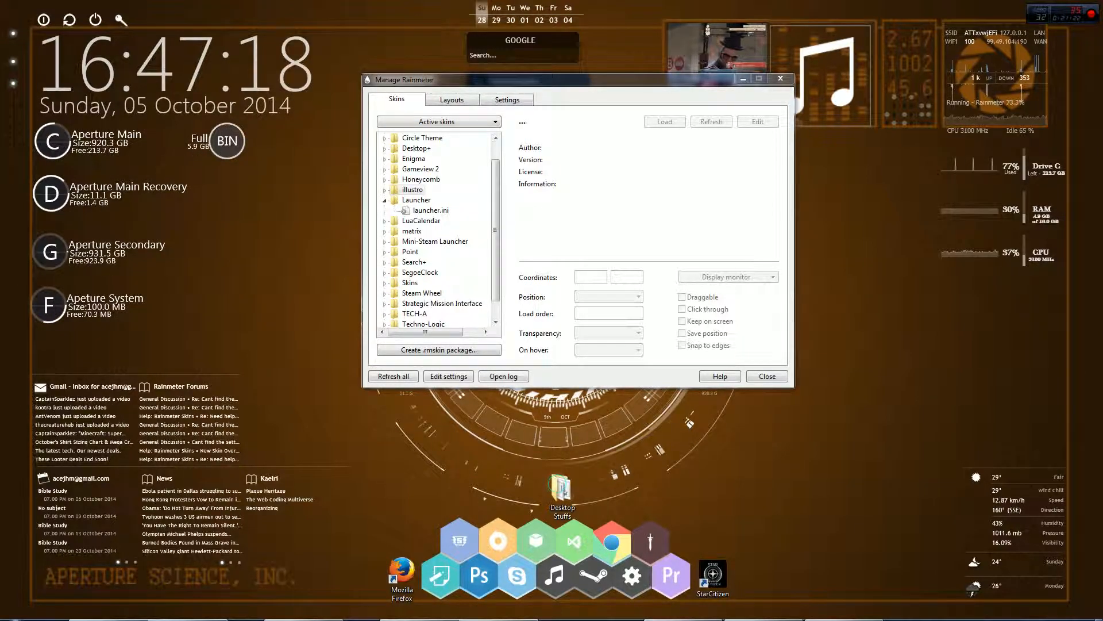